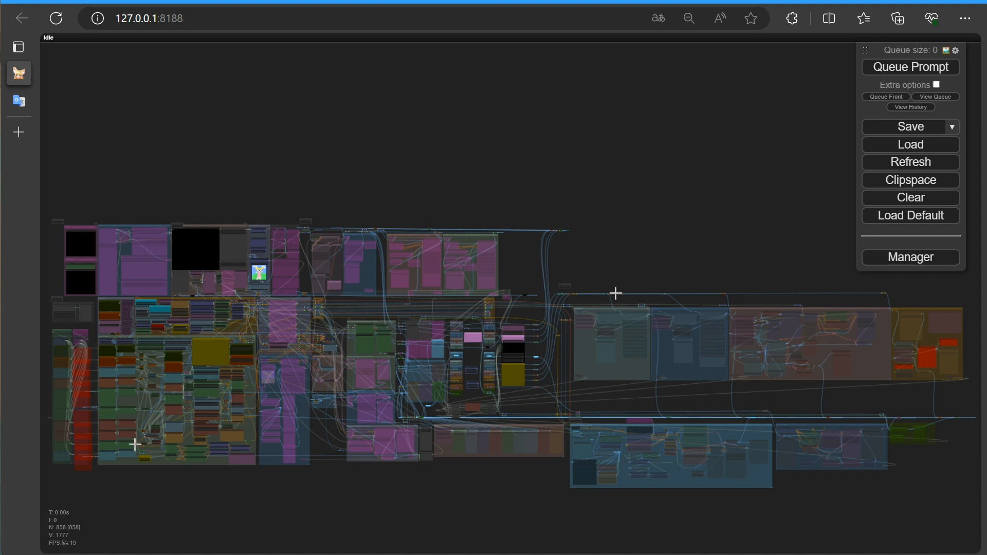
- Search the custom nodes in the ComfyUI Manager for "alek" and install AlekPet/ComfyUI_Custom_Nodes_AlekPet
click(905, 259)
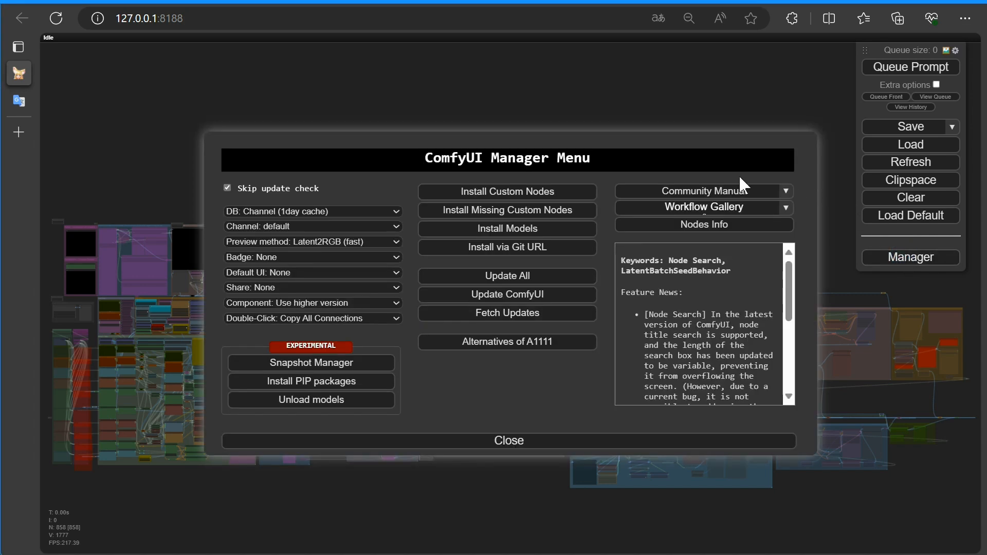
click(477, 192)
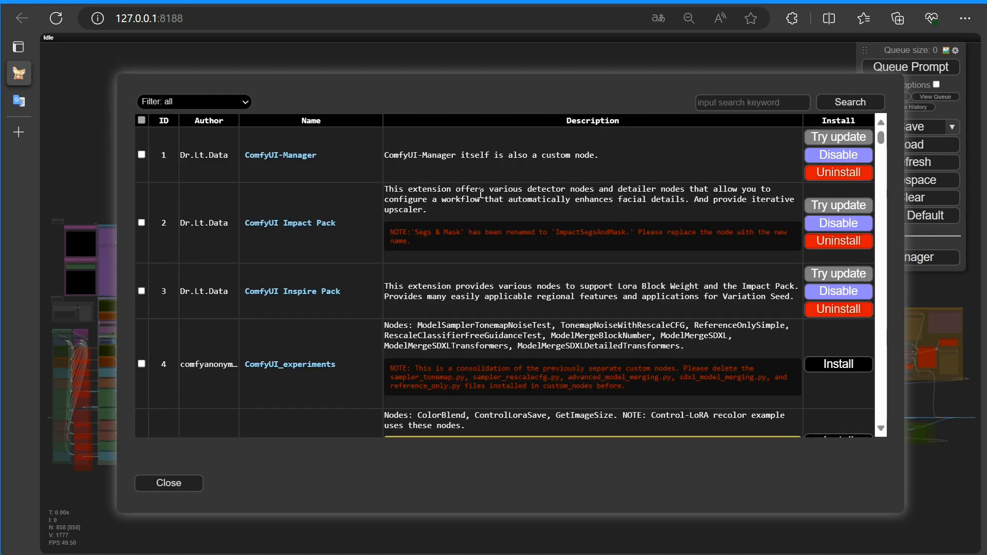
click(724, 103)
text(alek)
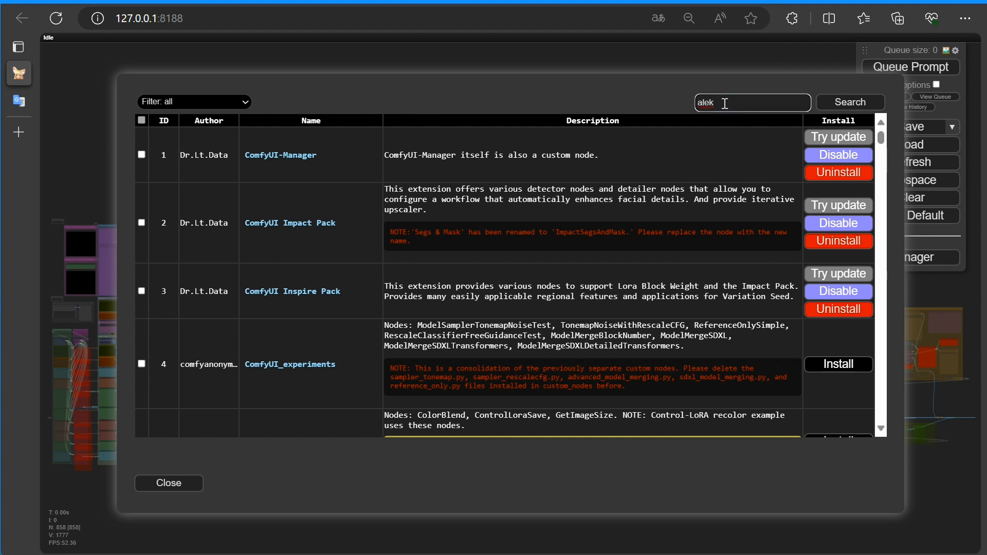
click(846, 103)
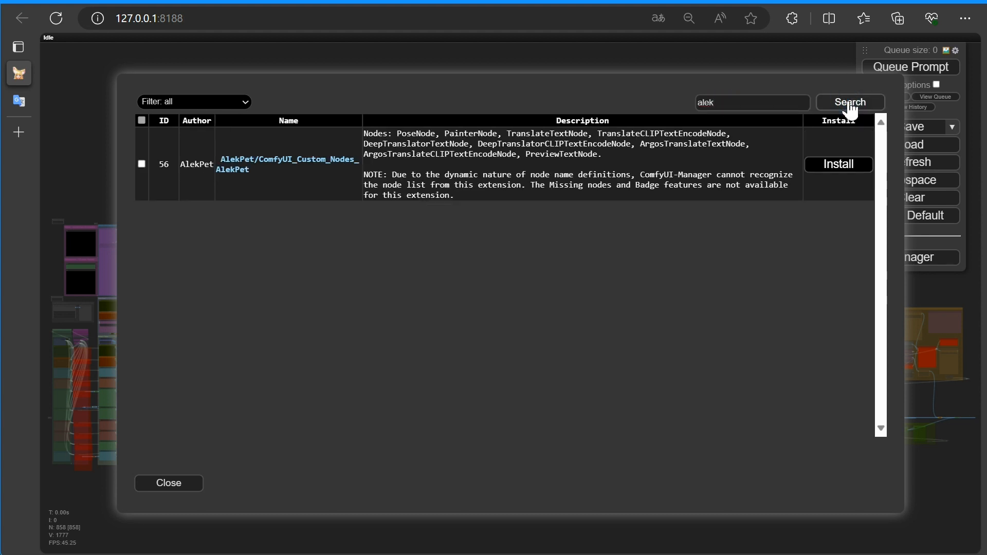
click(849, 172)
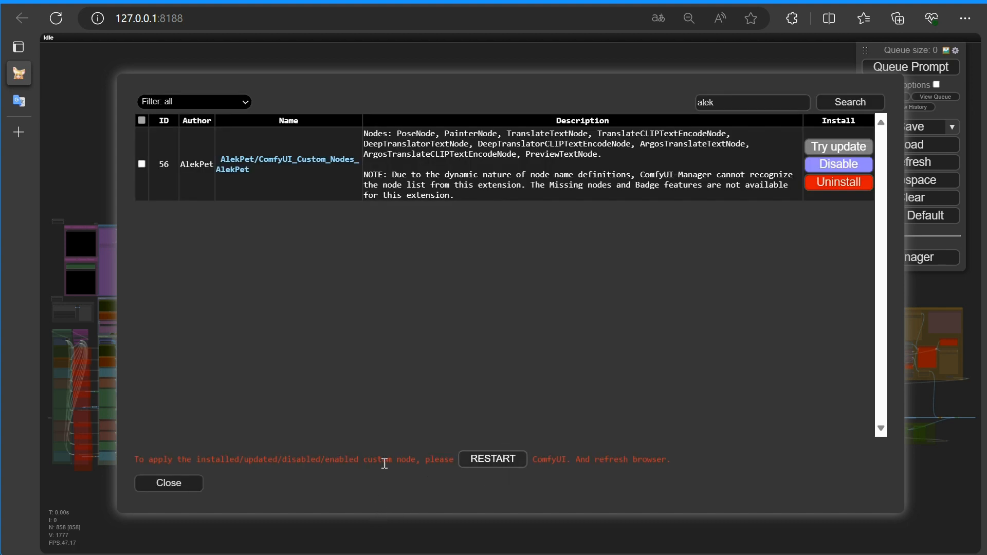
click(169, 484)
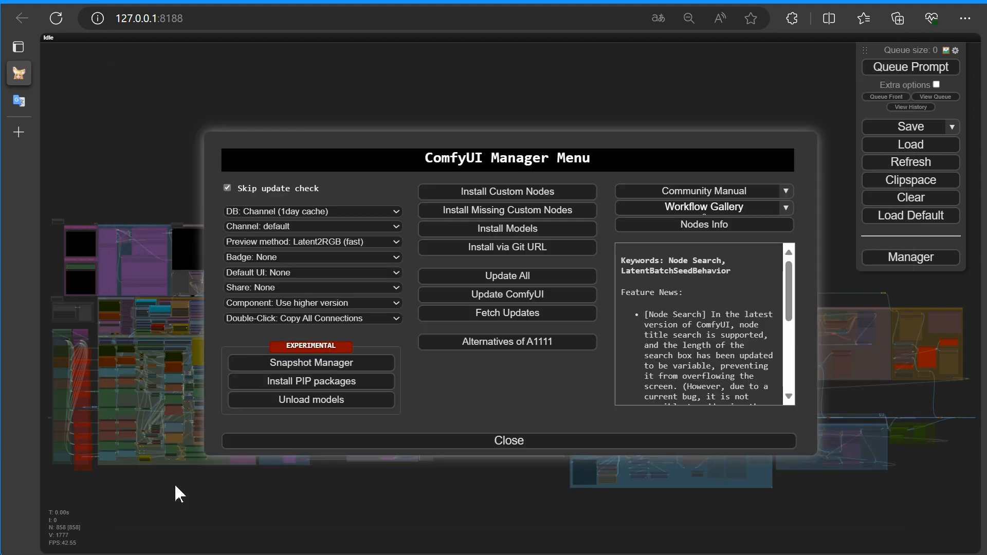
click(516, 443)
- Switch to the terminal and stop the ComfyUI server, ending its batch job, and dismiss the missing node types notice in the reloaded workflow
key(alt+Tab)
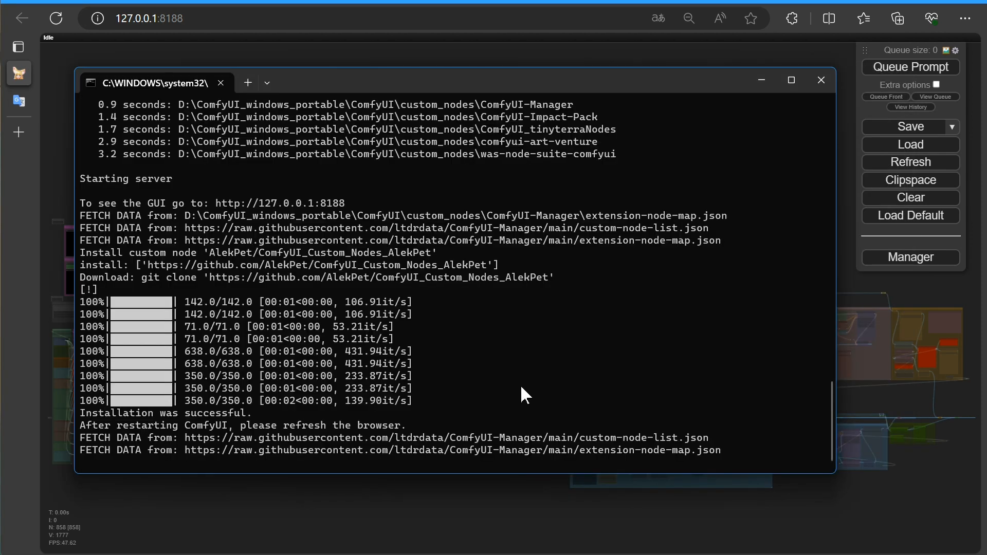
key(ctrl+c)
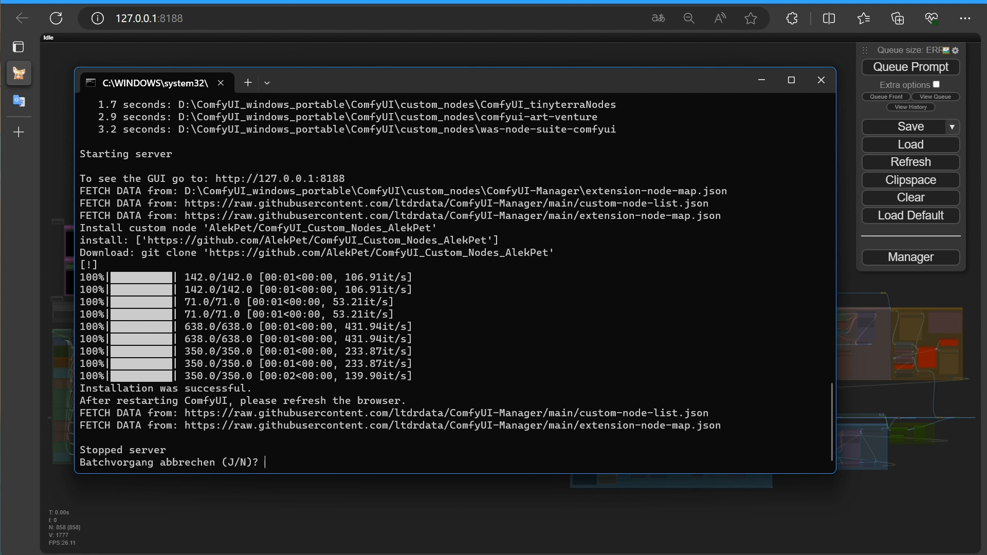
text(j)
key(Return)
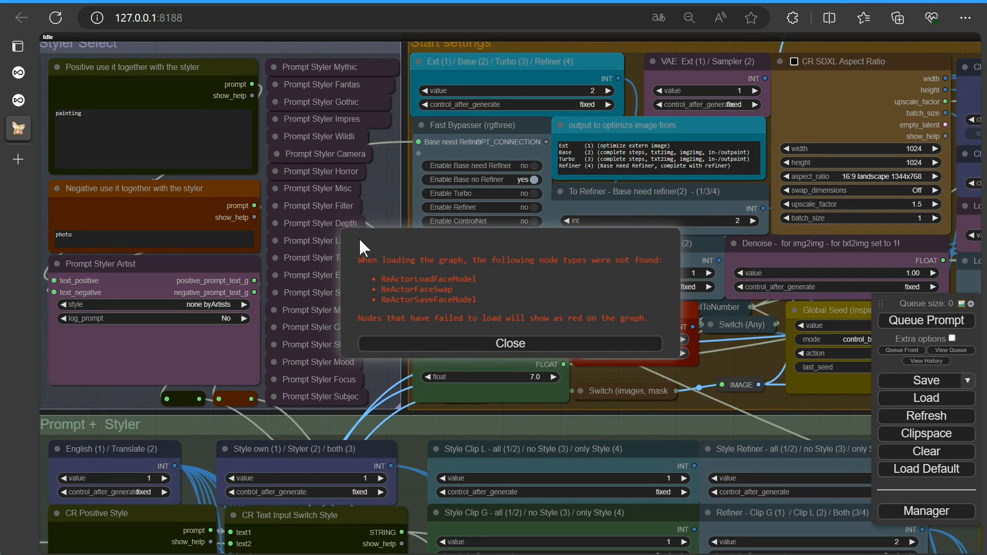
click(494, 353)
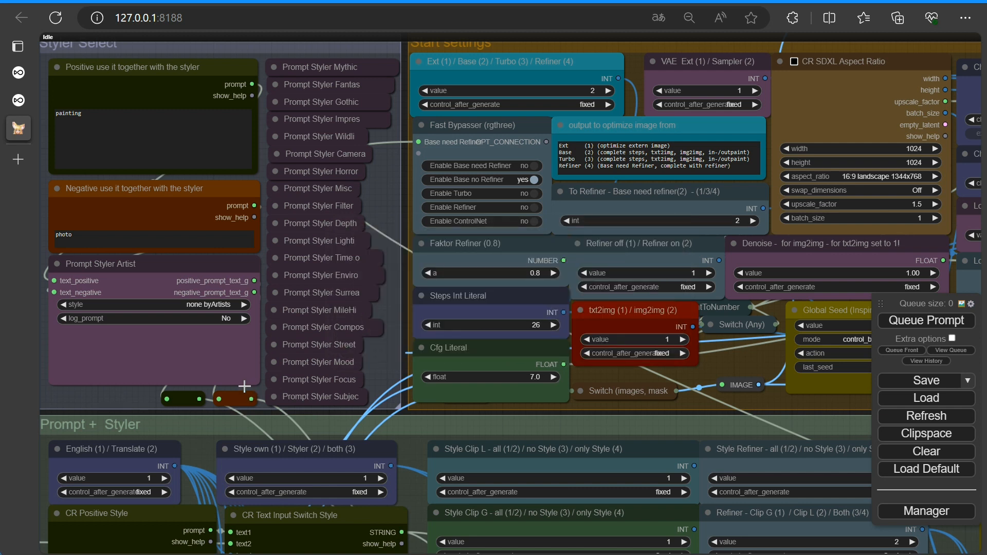
- Enable Second Prompt / Language and Translater in the two switch nodes above the Second /translate Prompt and Bypass Translate Nodes groups
scroll(234, 386, down, 5)
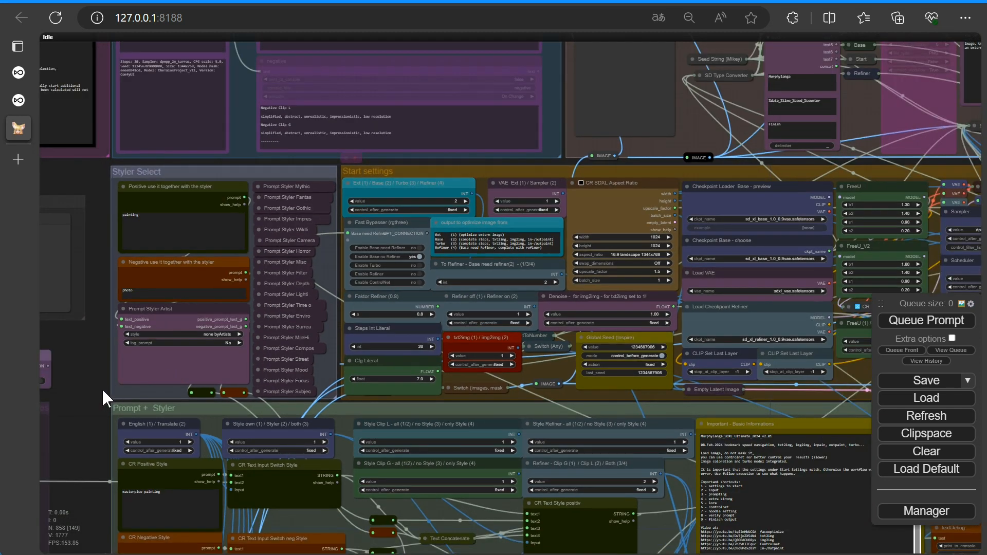
drag(97, 396, 528, 264)
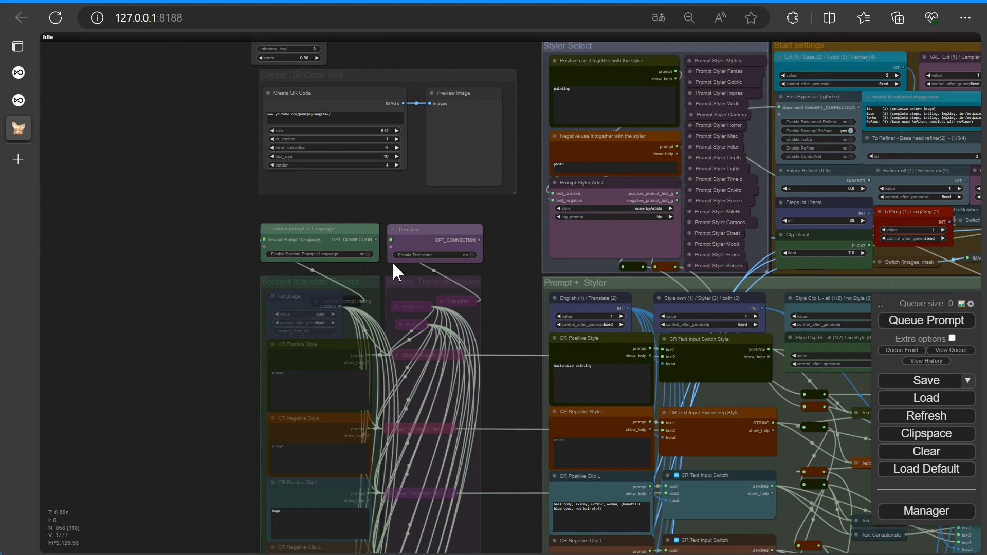
scroll(393, 261, up, 5)
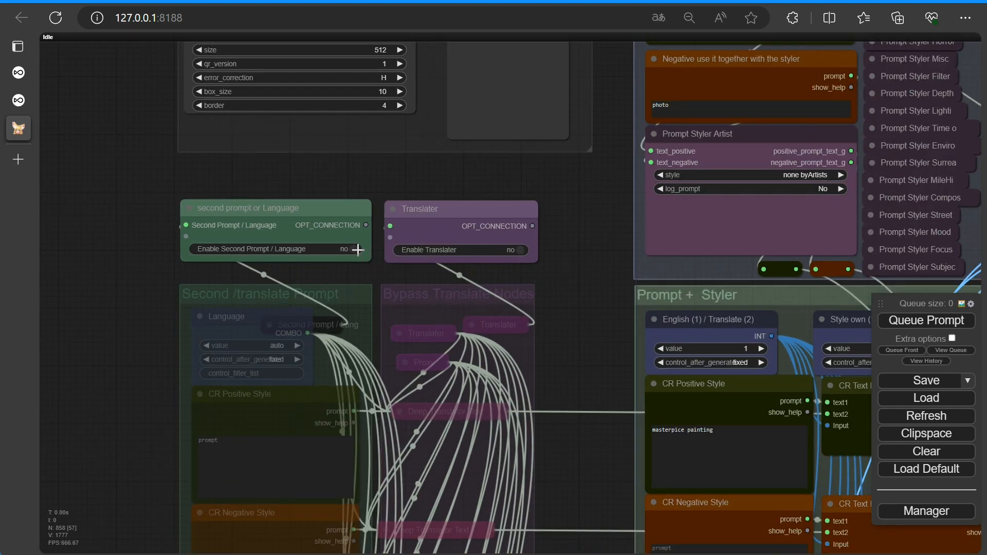
click(357, 250)
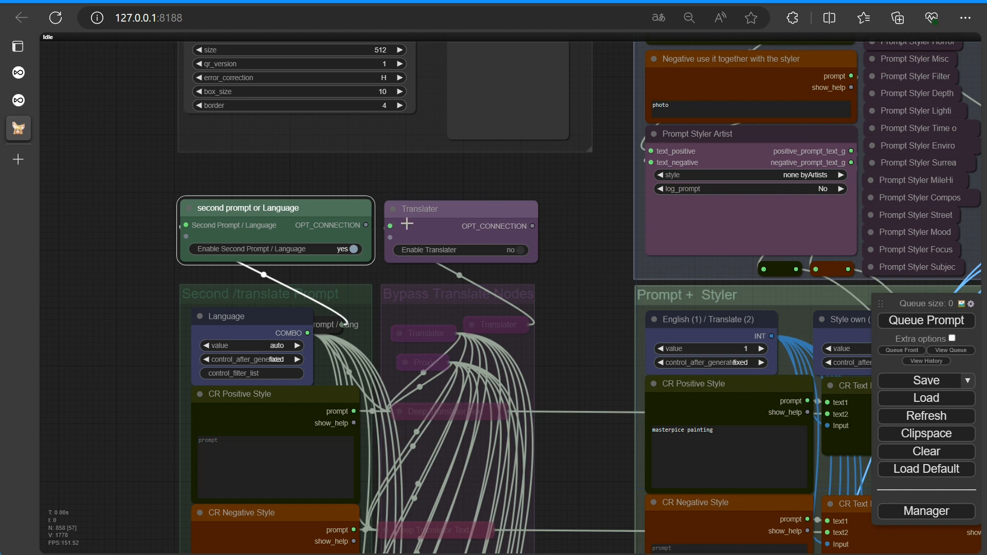
click(523, 253)
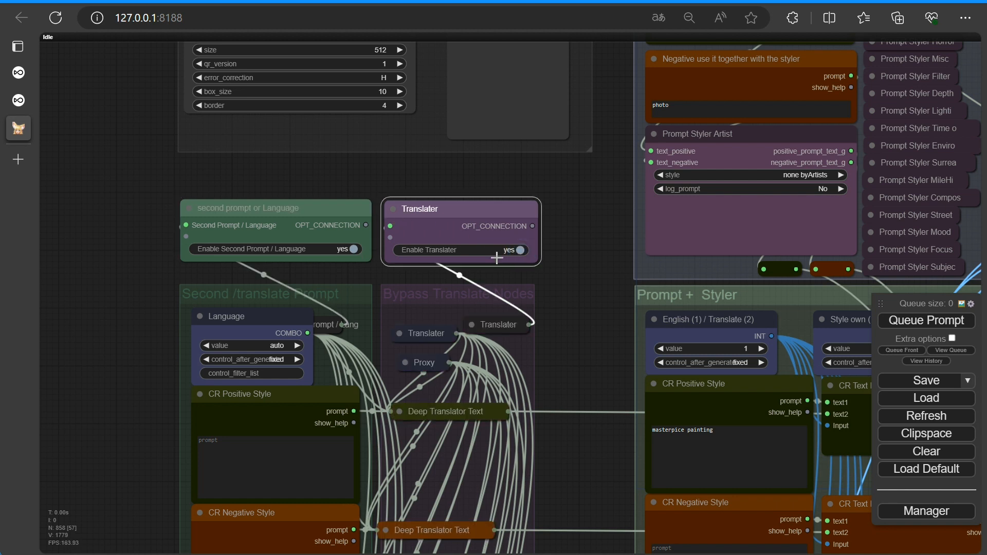
- Check the value choices of the Language node in the Second /translate Prompt group
drag(140, 356, 144, 260)
scroll(269, 287, up, 6)
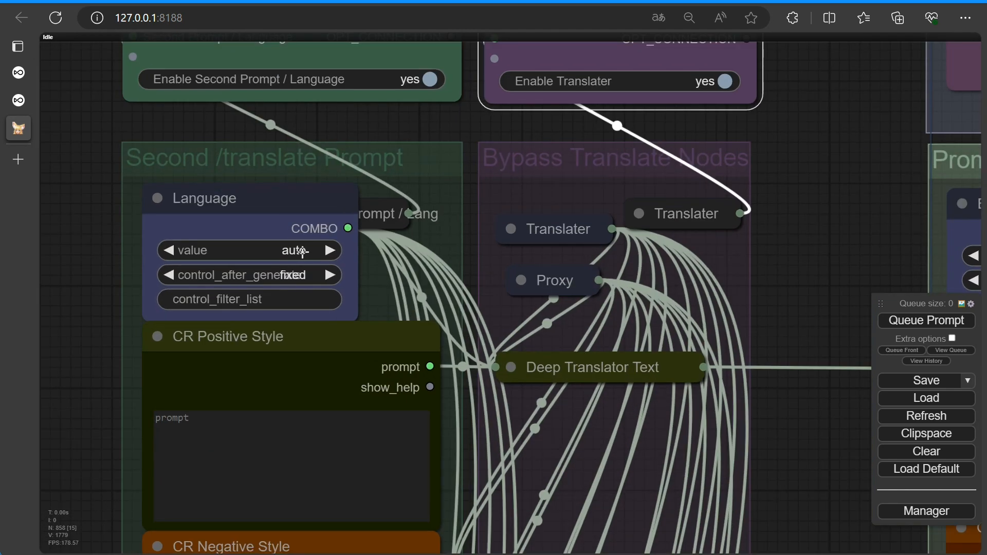
click(260, 250)
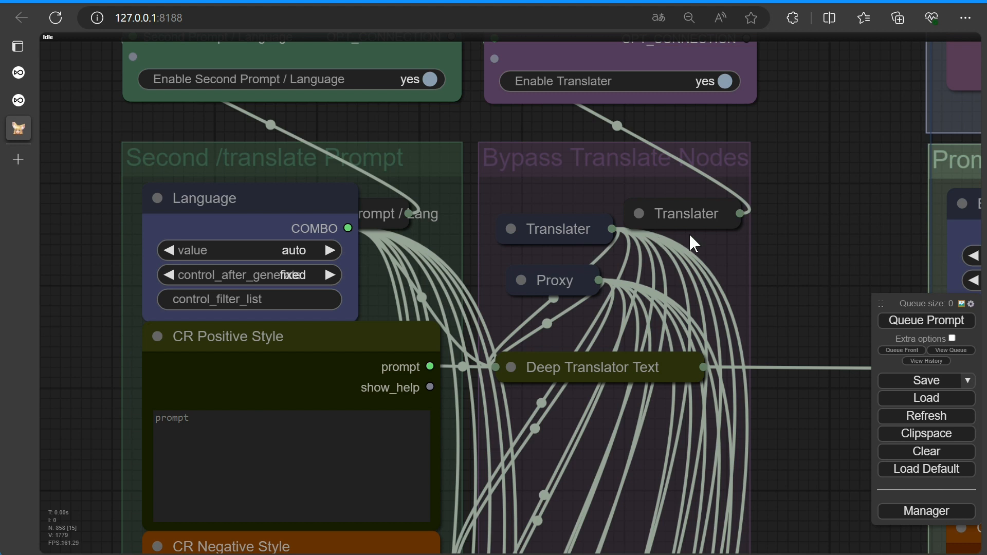
- Disable Translater and Second Prompt / Language, and return the English (1) / Translate (2) value to 1 after trying 2
scroll(760, 231, down, 4)
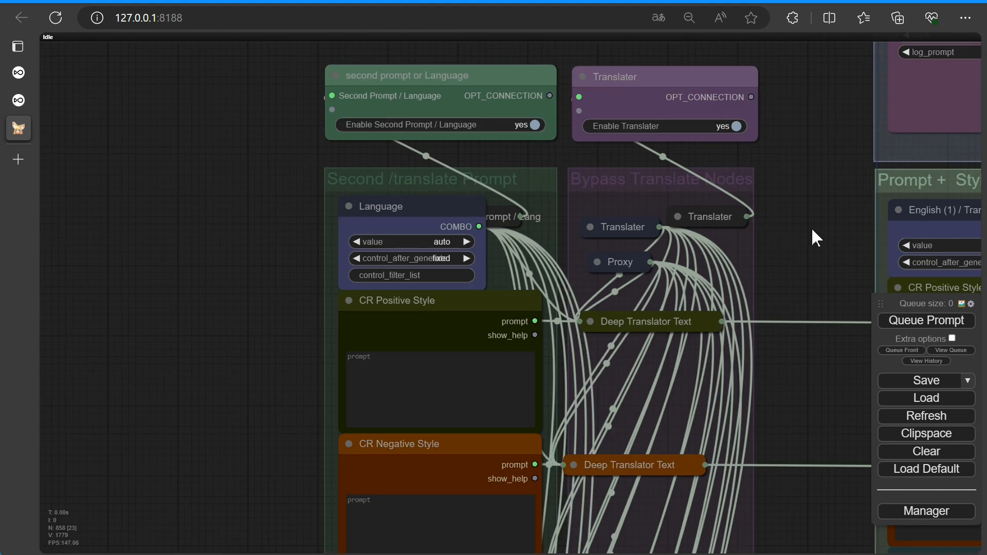
scroll(811, 227, down, 2)
drag(811, 236, 558, 202)
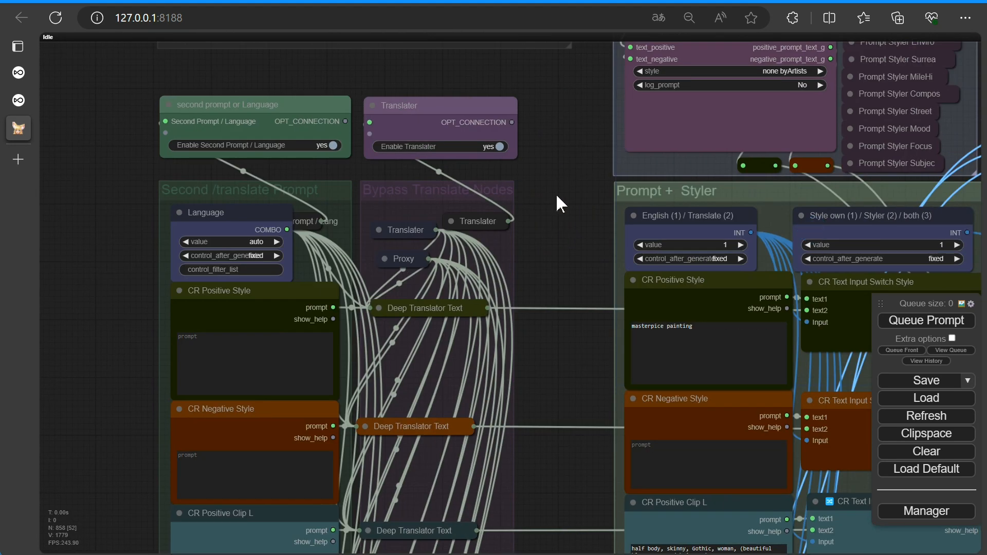
click(505, 148)
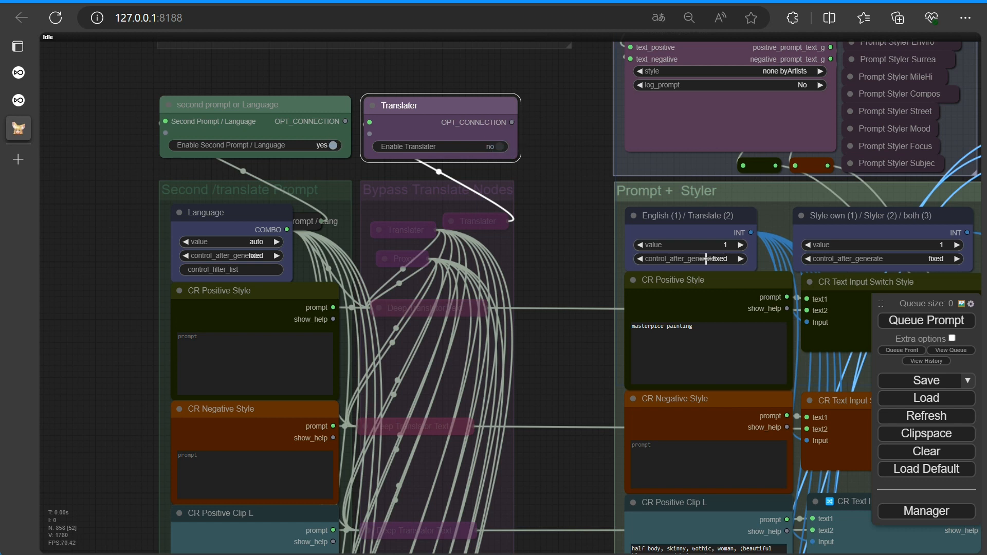
click(740, 244)
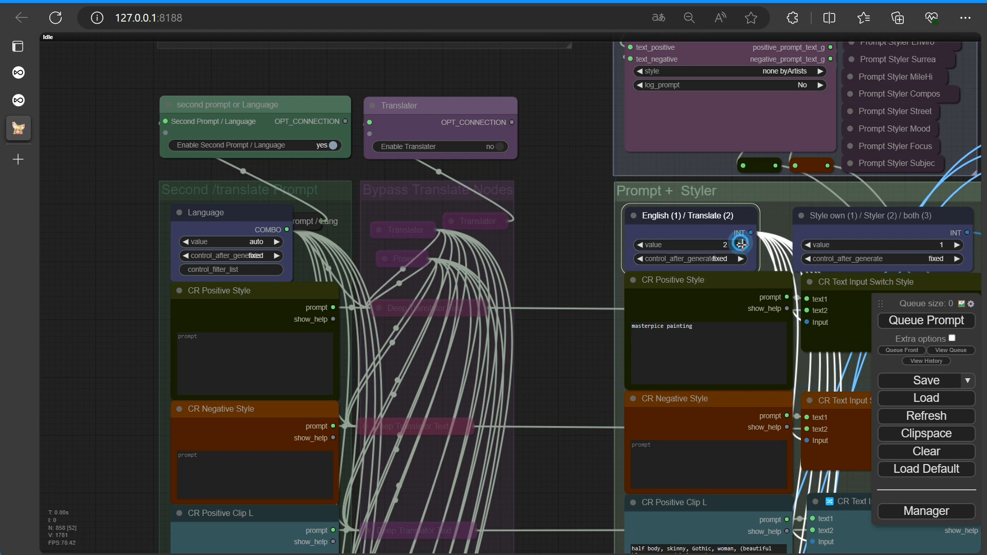
click(641, 245)
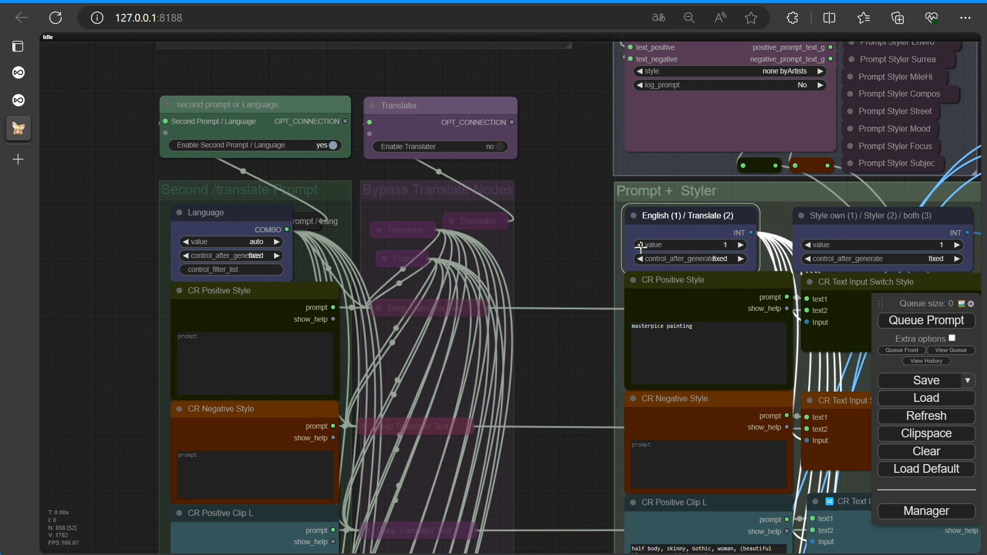
click(334, 147)
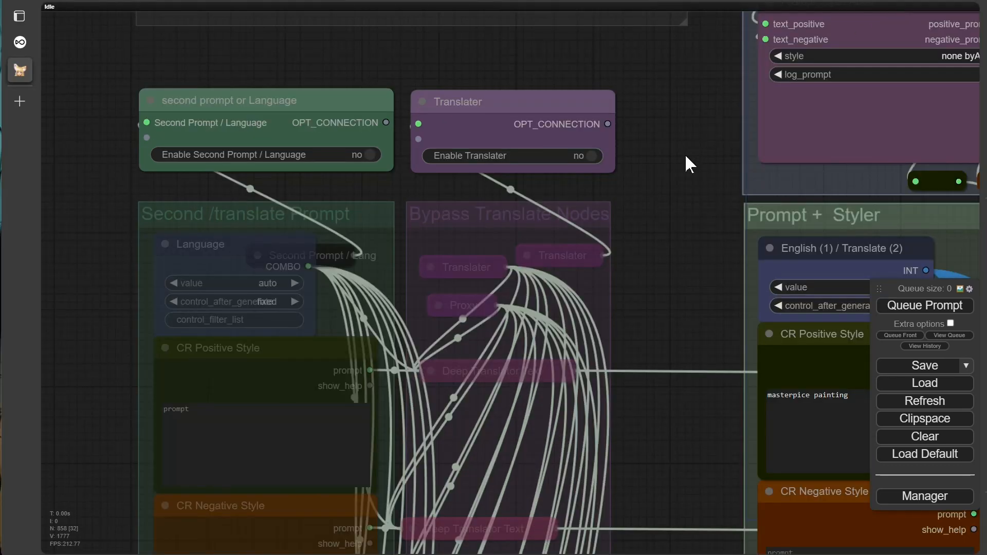
- Examine the face swap group at the far end of the workflow, including its red undefined nodes and the Caution note
scroll(684, 154, down, 5)
scroll(680, 162, down, 9)
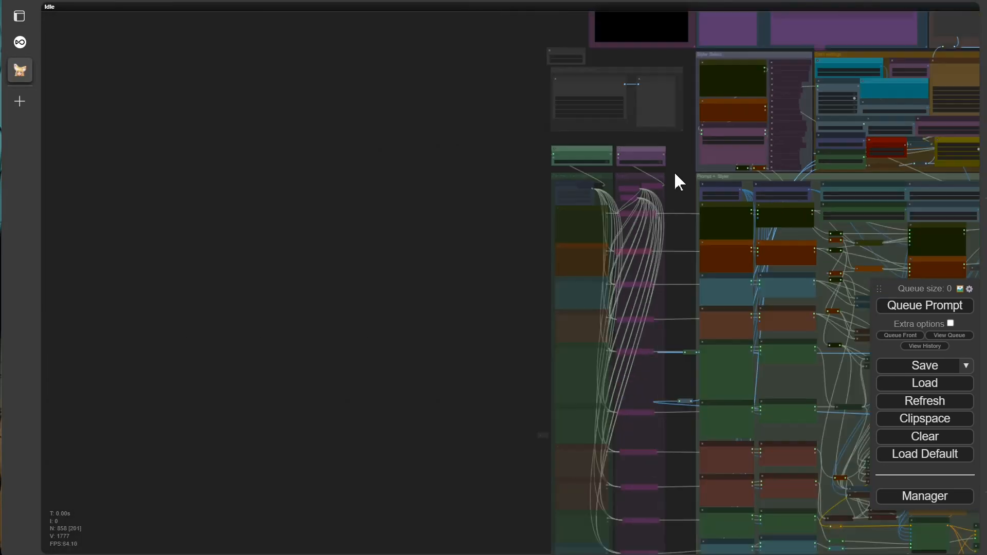
drag(414, 220, 11, 242)
scroll(324, 245, down, 7)
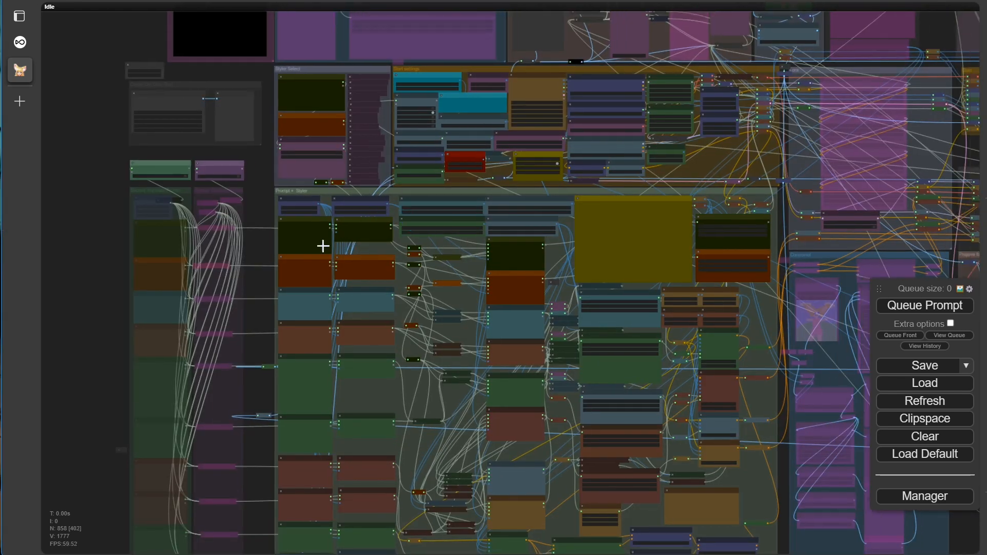
drag(750, 495, 106, 489)
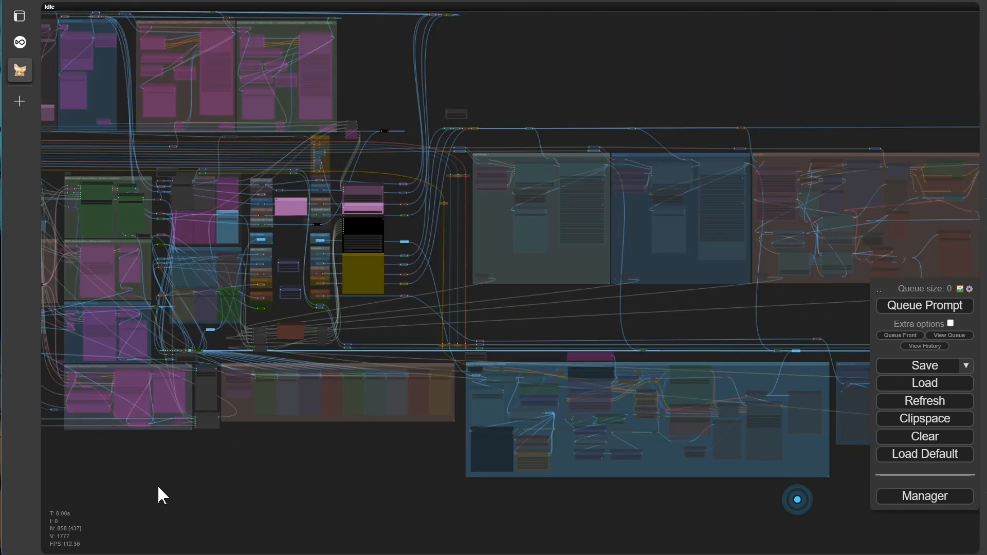
drag(797, 512, 227, 516)
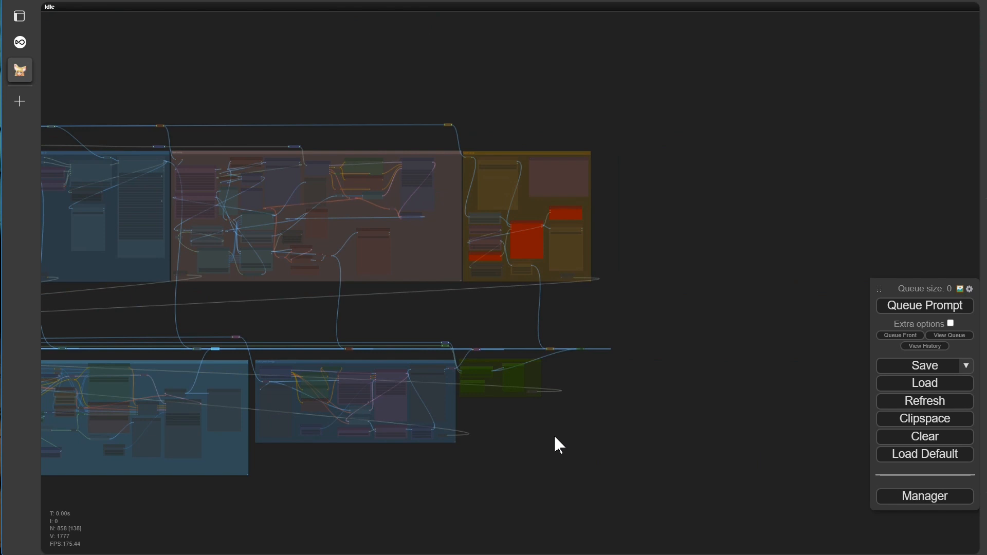
scroll(626, 334, up, 10)
drag(646, 250, 796, 478)
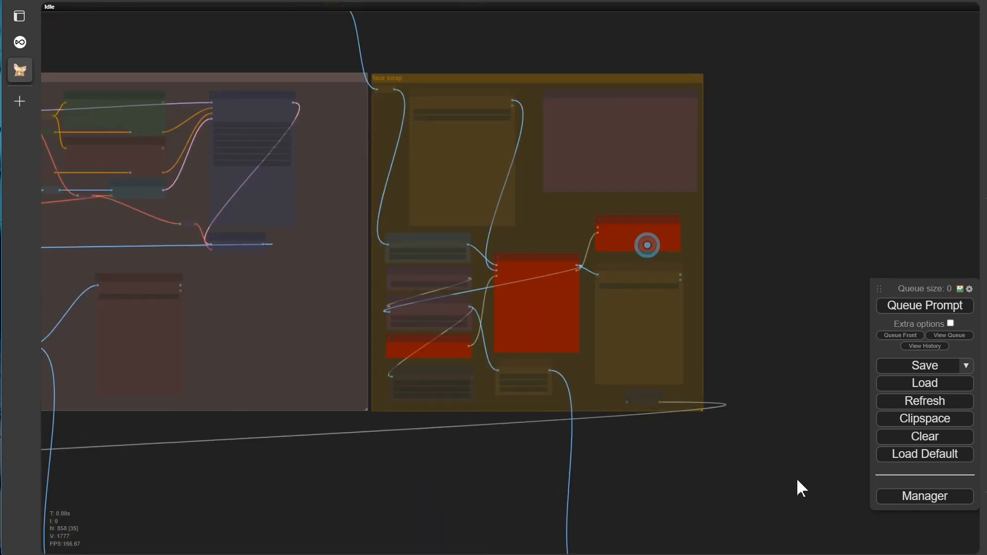
scroll(787, 439, up, 5)
drag(786, 304, 808, 356)
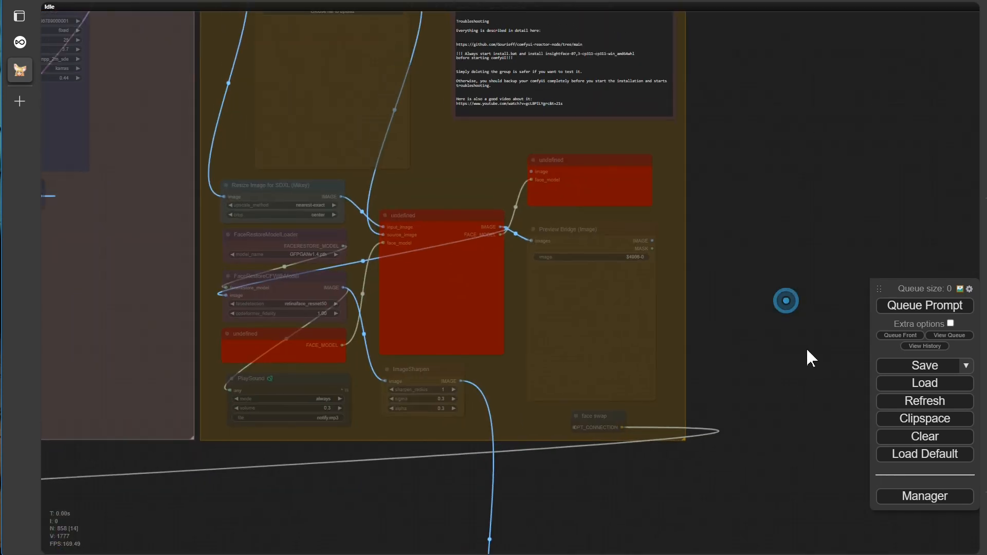
drag(762, 259, 794, 336)
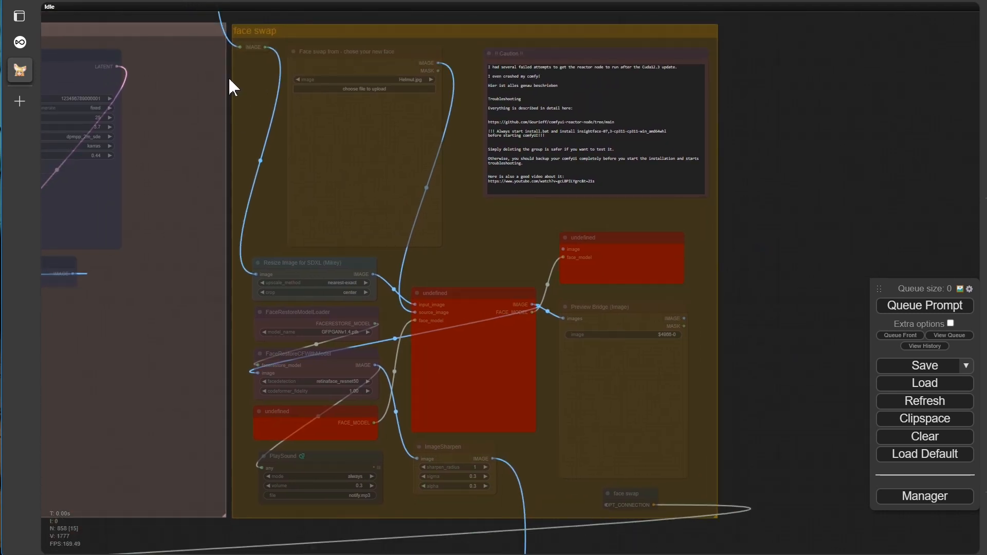
- Search the custom nodes in the ComfyUI Manager for "reactor" and open the GitHub page of ReActor Node for ComfyUI
click(913, 500)
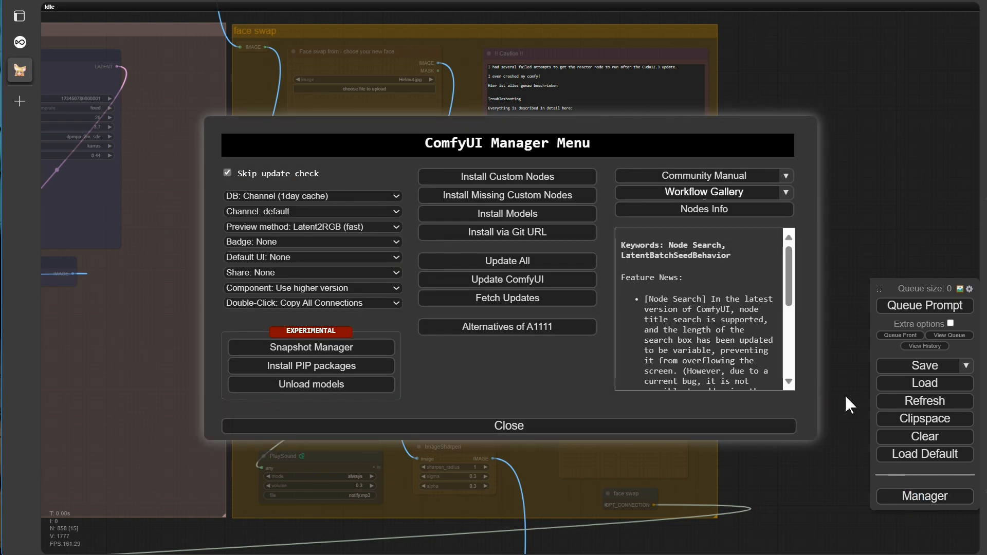
click(471, 178)
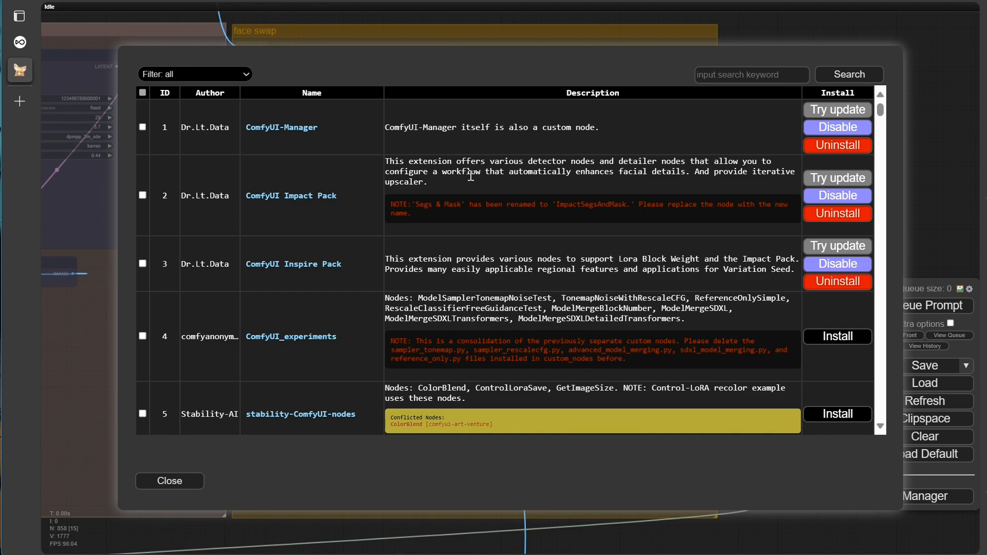
click(740, 75)
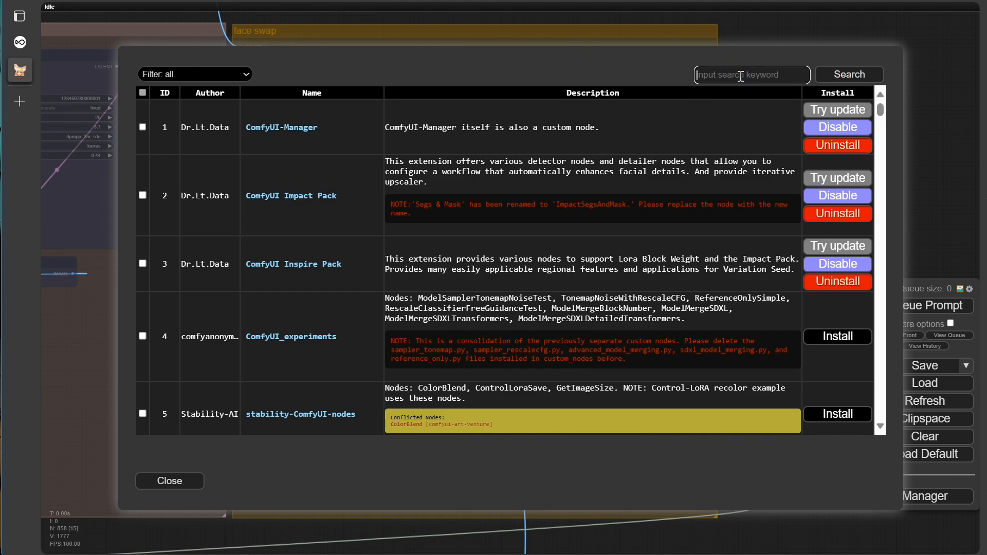
text(reactor)
click(849, 74)
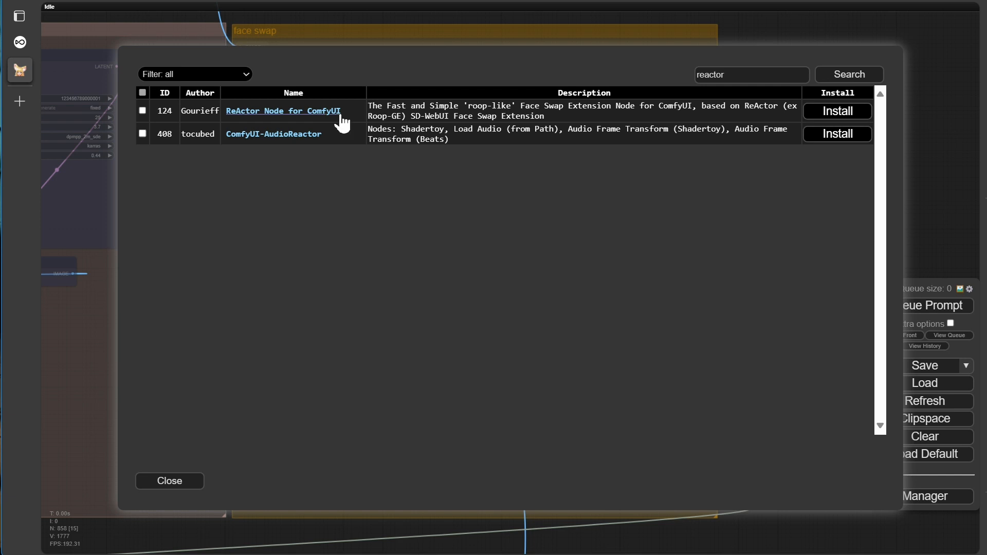
click(323, 111)
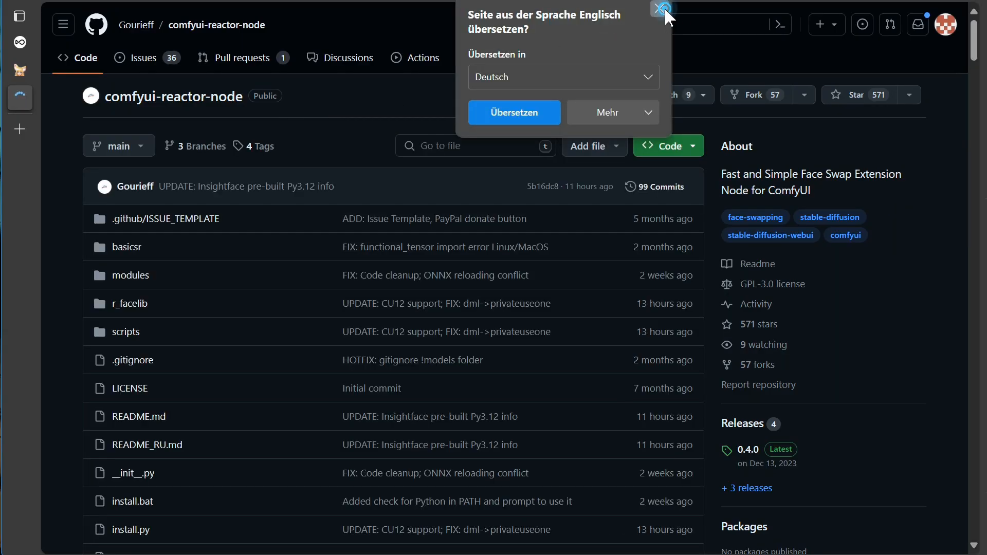
- Look over the latest update notes in the ReActor README, and install ReActor Node for ComfyUI through the ComfyUI Manager
click(659, 8)
drag(974, 51, 977, 163)
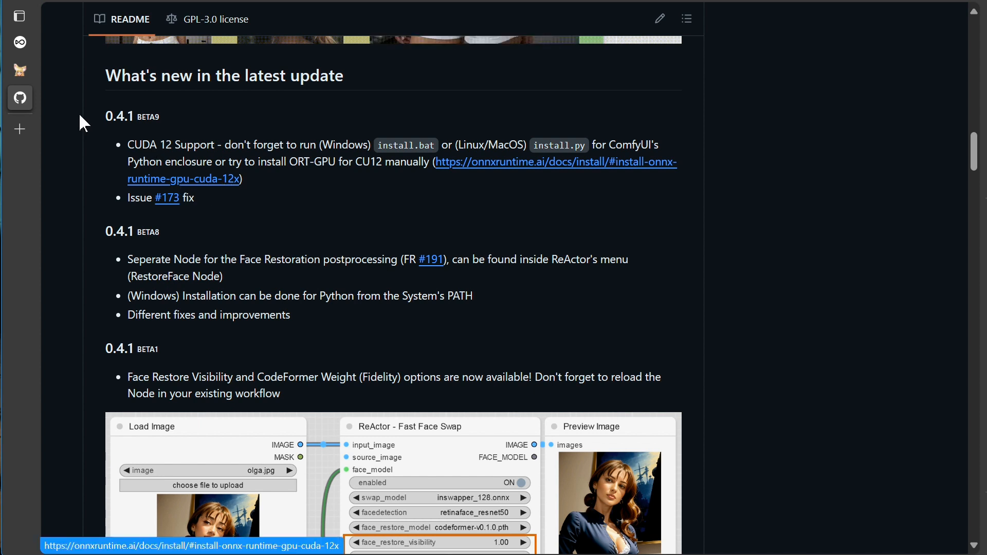
click(20, 70)
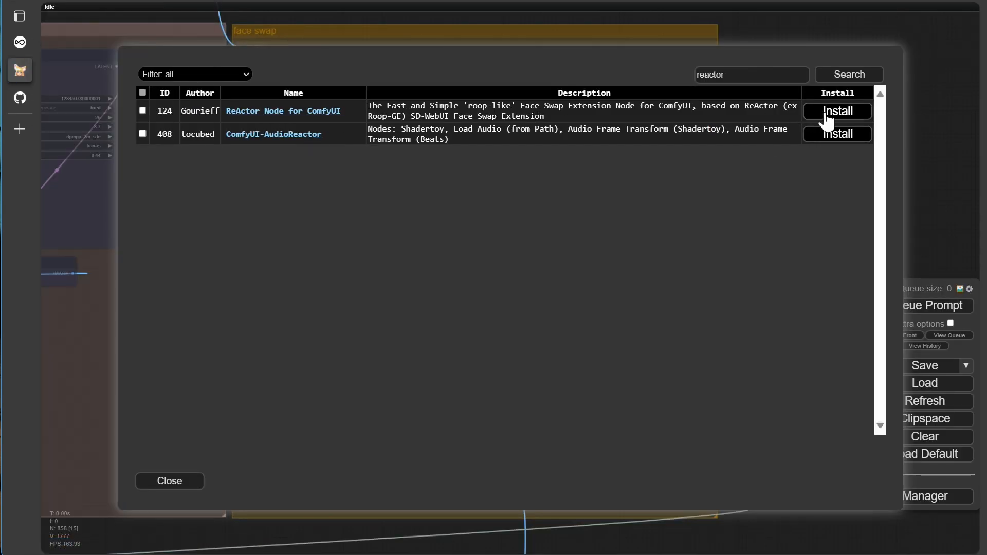
click(841, 115)
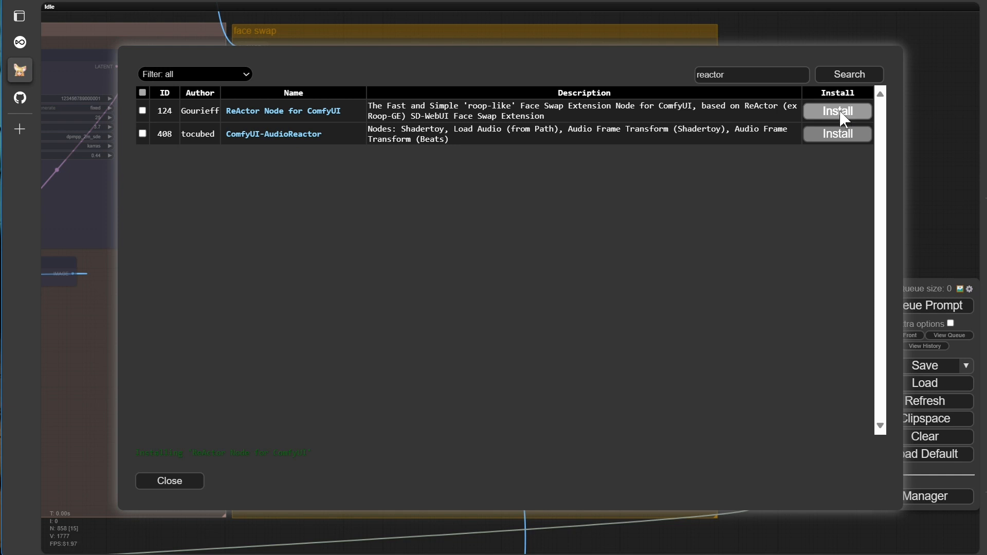
click(172, 482)
click(519, 427)
- Switch to the server console, stop the ComfyUI server, and close the ComfyUI browser tab
key(alt+Tab)
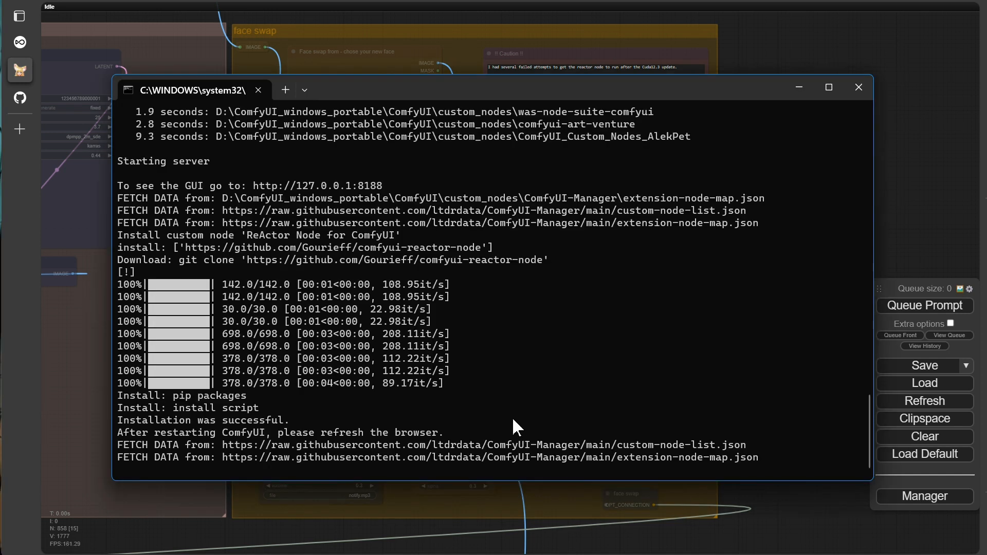
key(ctrl+c)
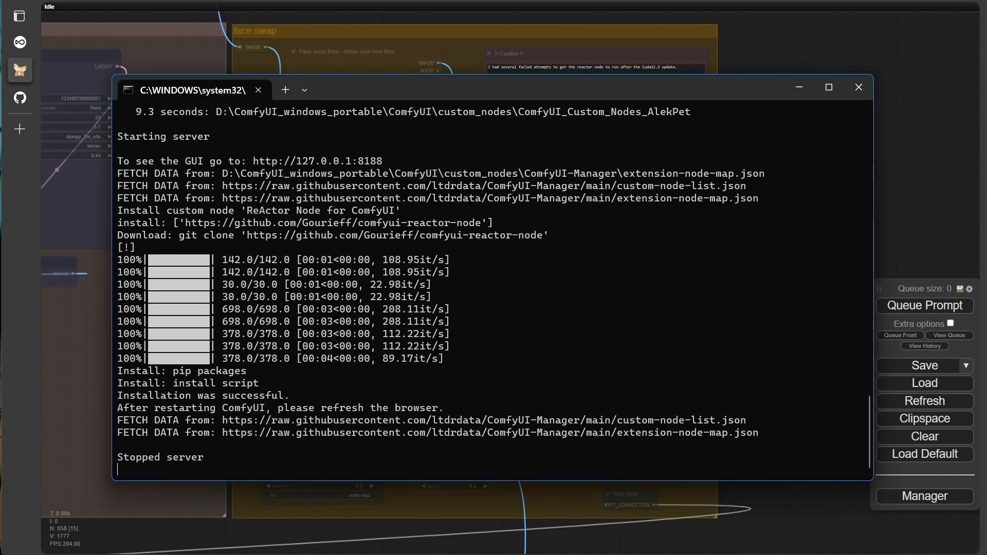
text(j)
key(Return)
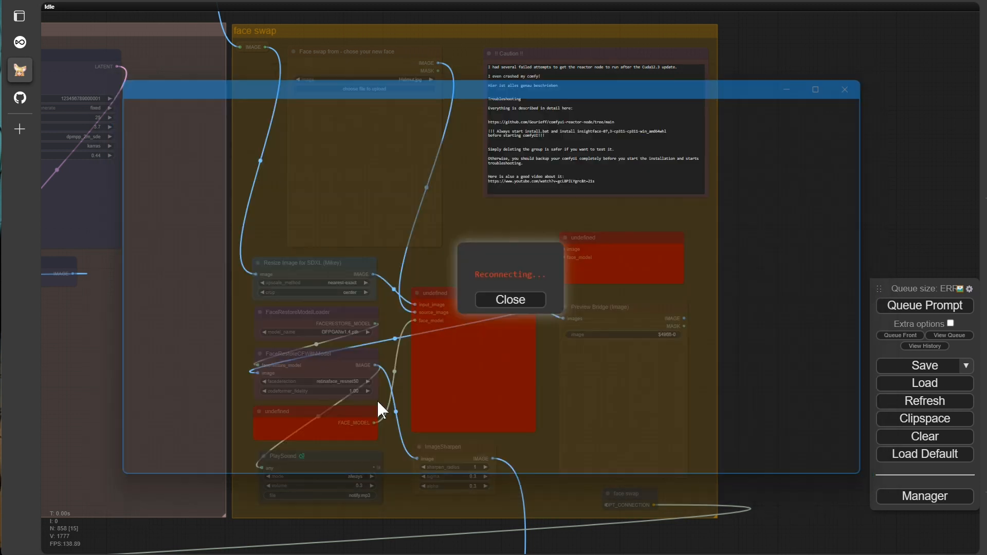
mouse_move(30, 73)
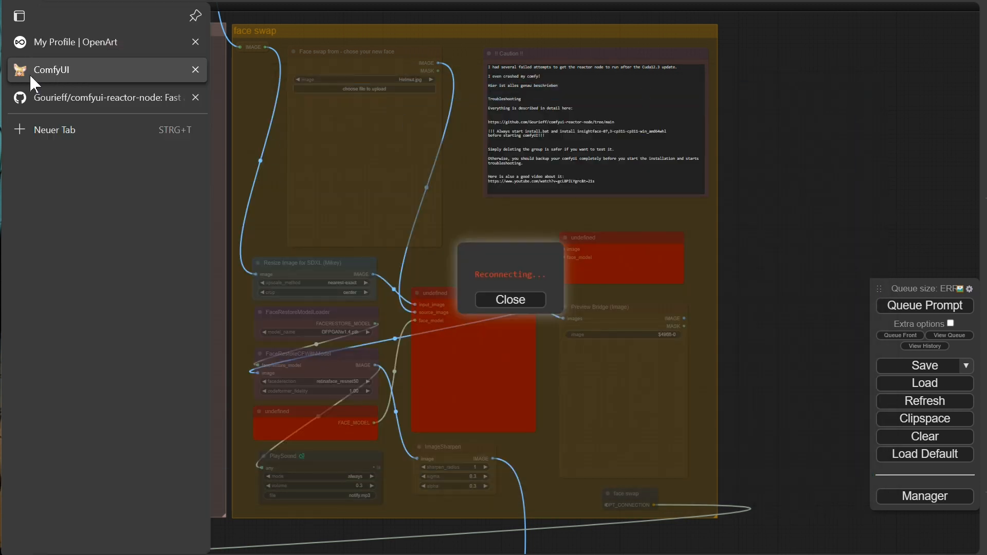
click(197, 70)
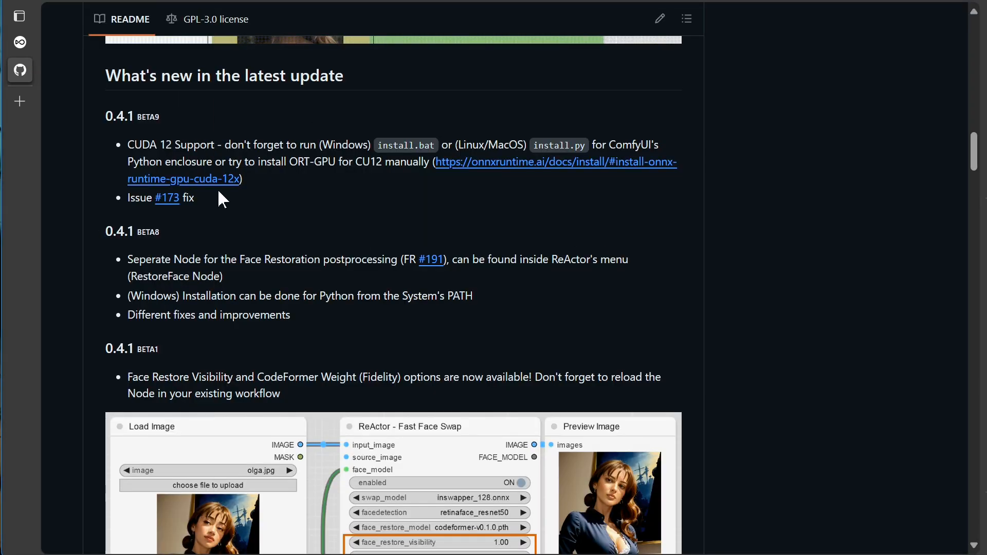
- Switch to File Explorer and open the comfyui-reactor-node folder inside ComfyUI\custom_nodes
scroll(228, 159, up, 1)
scroll(228, 159, up, 1)
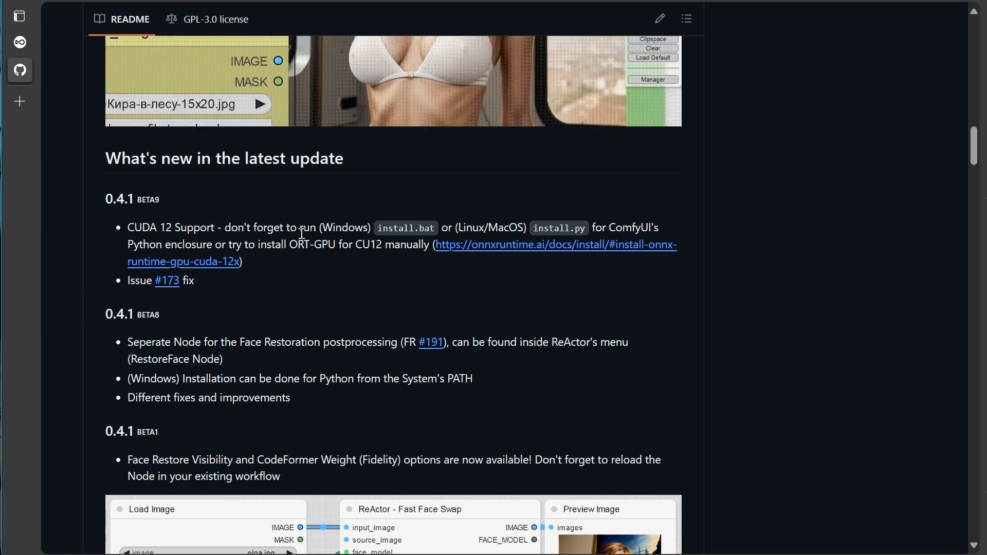
key(alt+Tab)
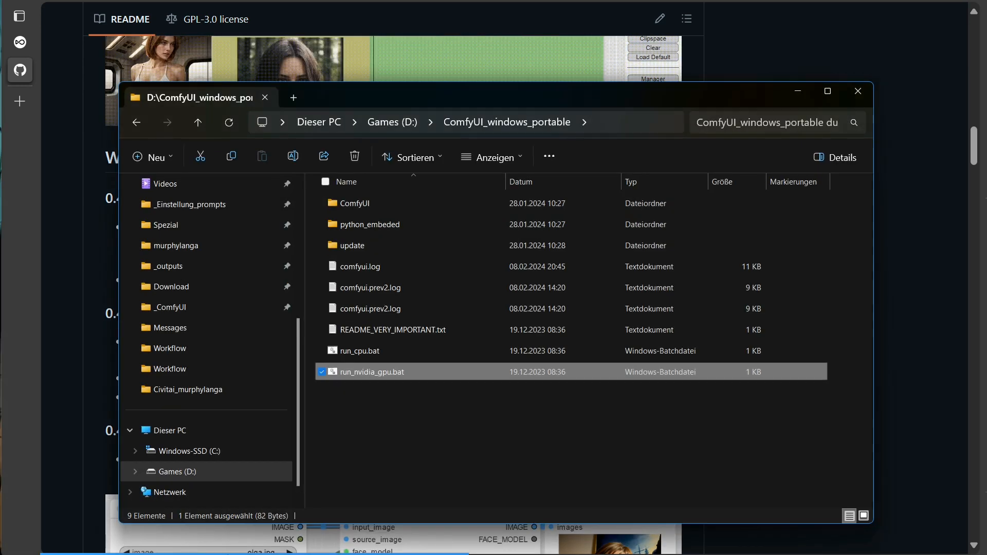
double_click(361, 203)
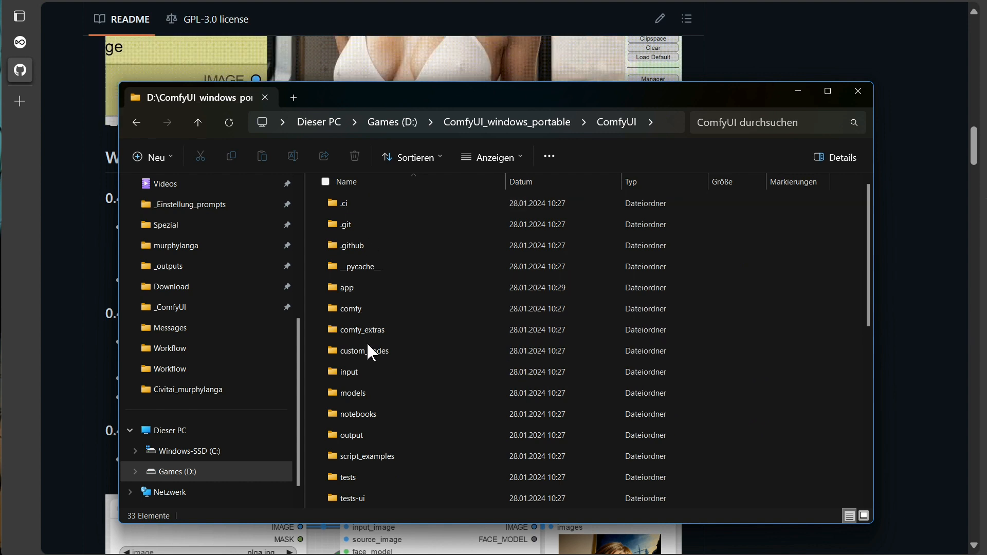
double_click(357, 352)
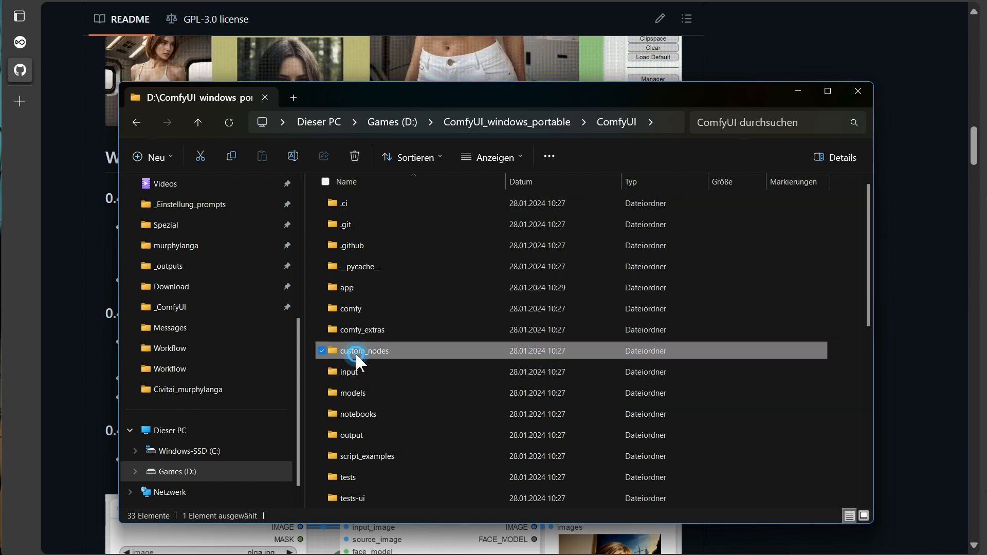
scroll(382, 313, down, 3)
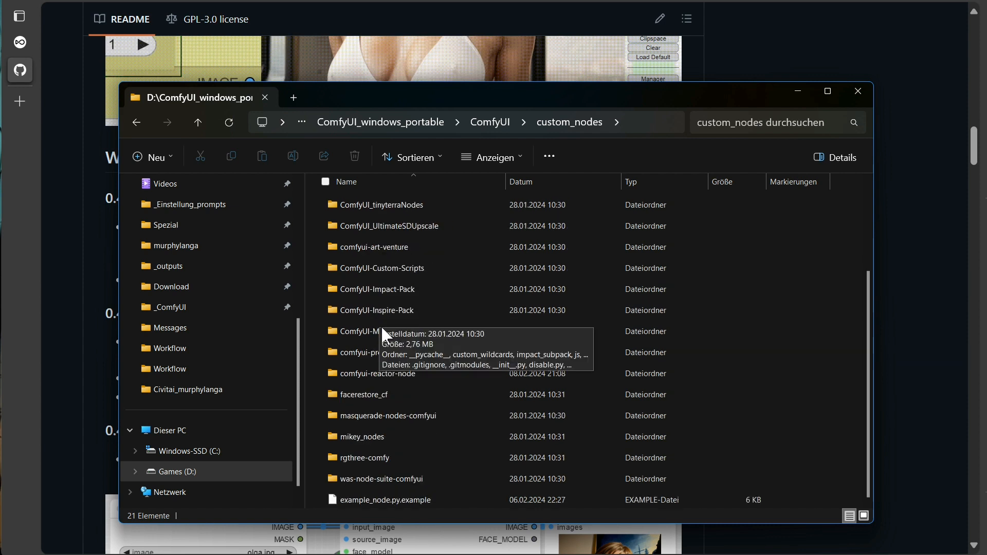
click(370, 375)
double_click(370, 375)
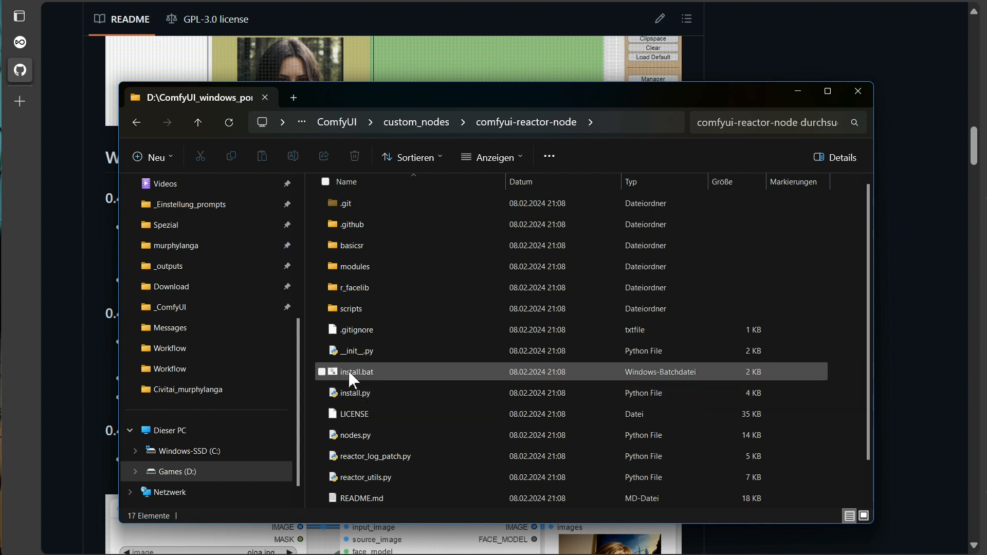
- Run install.bat from the comfyui-reactor-node folder and close its console window once the installer ends
click(350, 380)
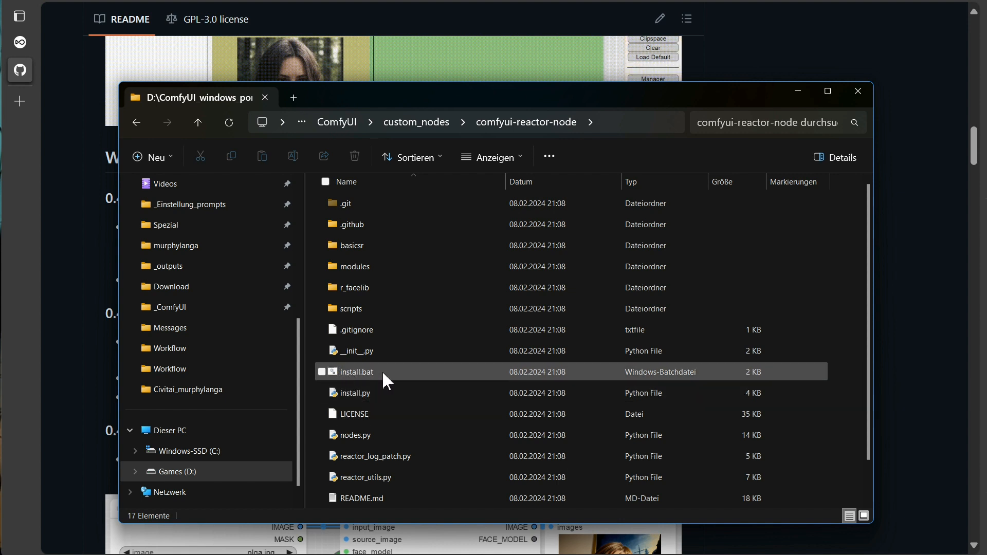
double_click(351, 381)
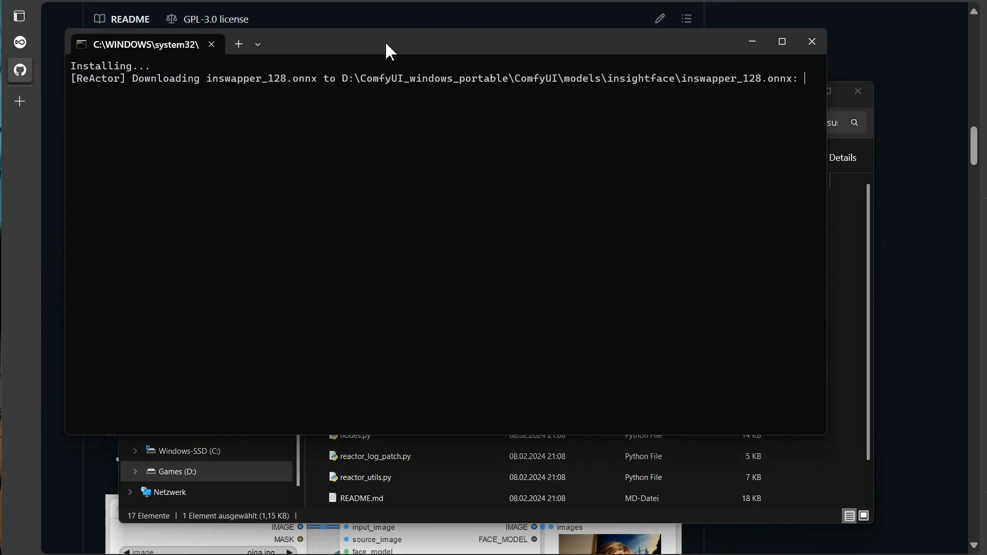
drag(386, 44, 440, 81)
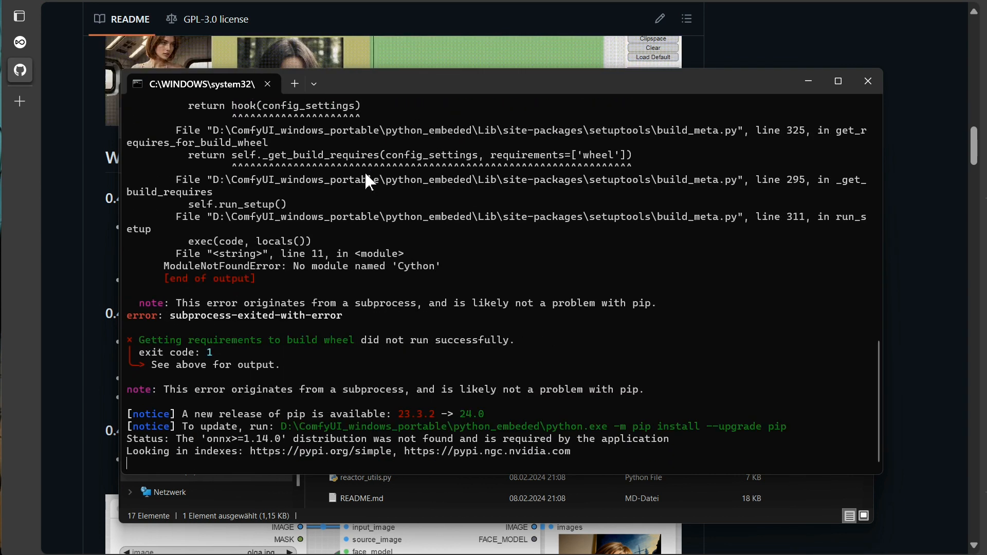
key(Return)
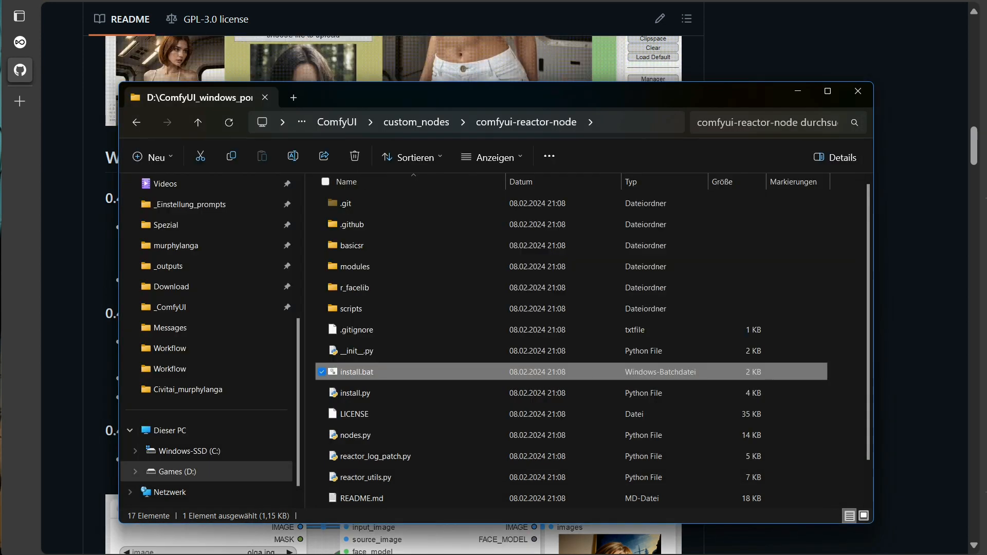
- Go back to the ComfyUI_windows_portable folder, start ComfyUI with run_nvidia_gpu.bat, and dismiss the missing node types message
click(335, 123)
click(545, 121)
click(377, 372)
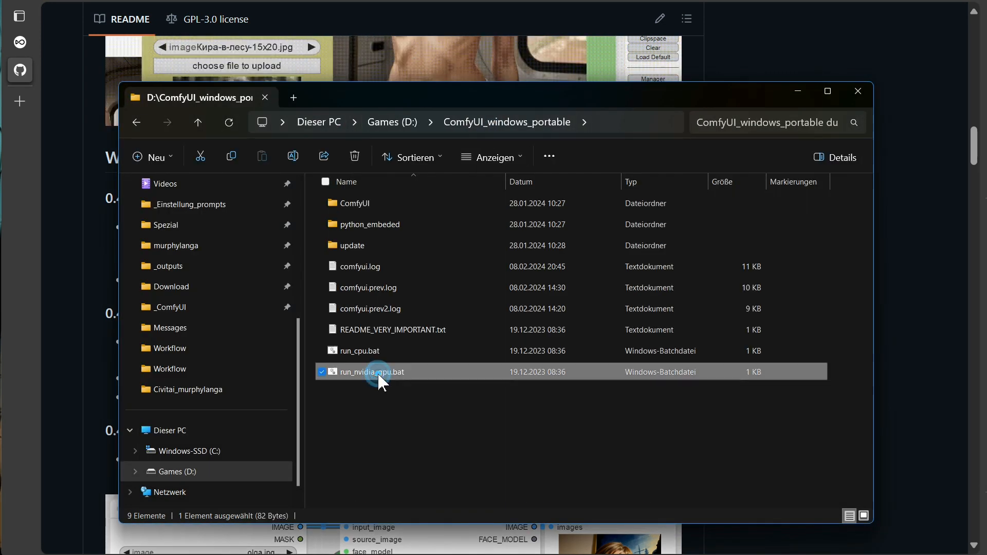
double_click(377, 372)
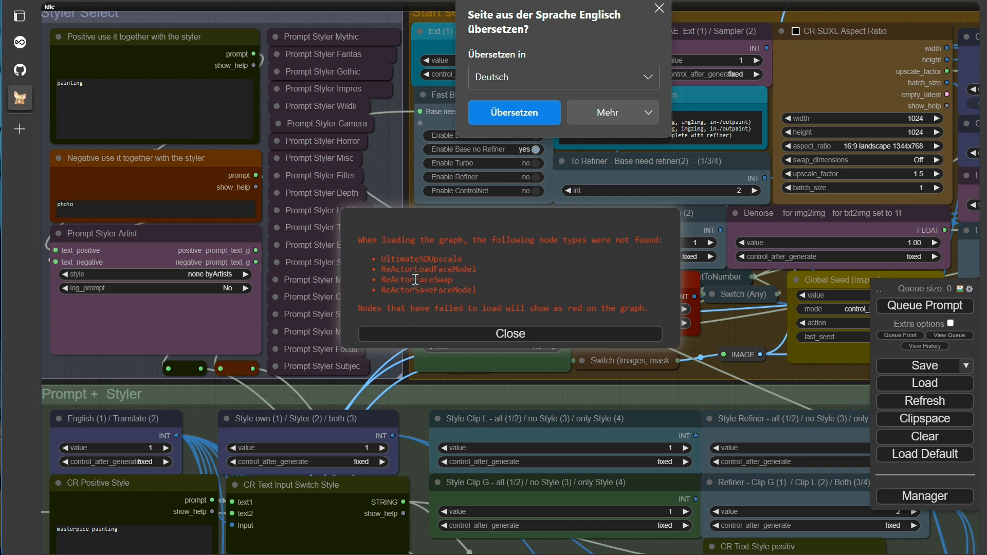
click(511, 334)
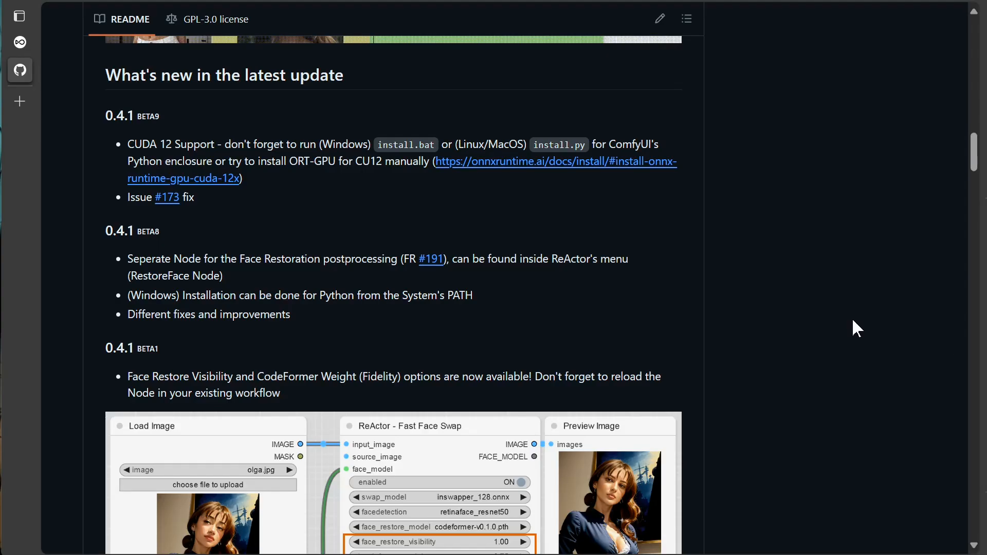
- Copy the command python_embeded\python.exe -V from the Insightface troubleshooting section of the ReActor README
scroll(535, 252, down, 15)
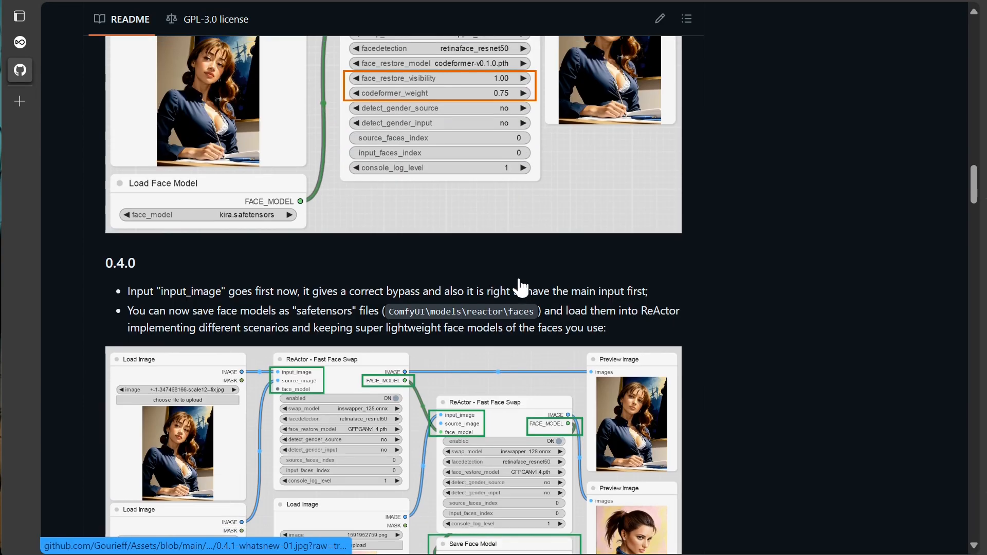
scroll(524, 295, down, 16)
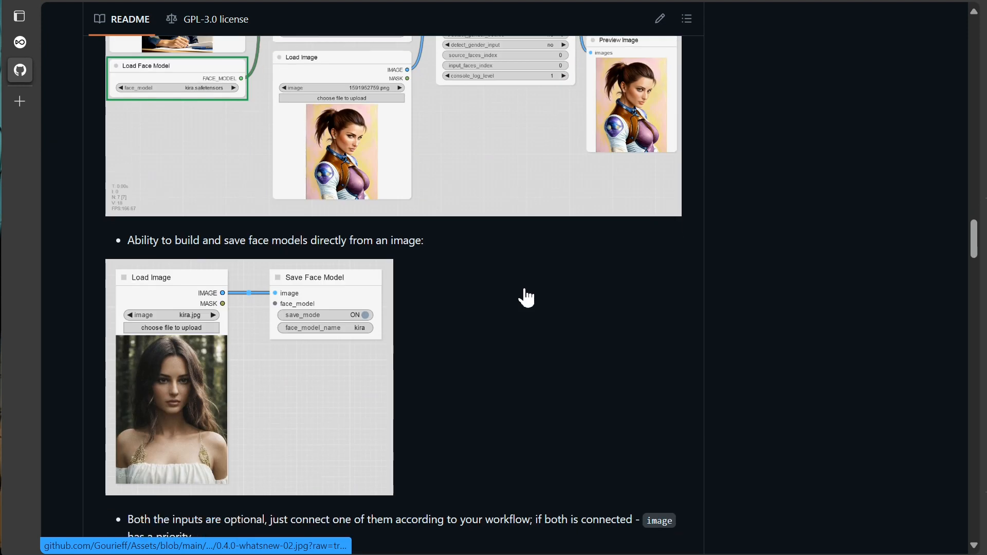
scroll(524, 296, down, 5)
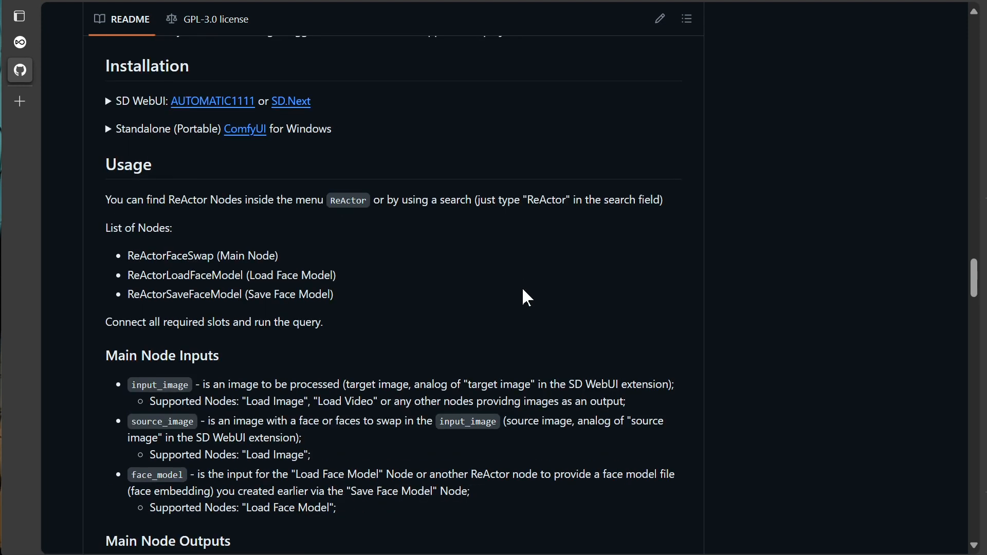
scroll(527, 297, down, 5)
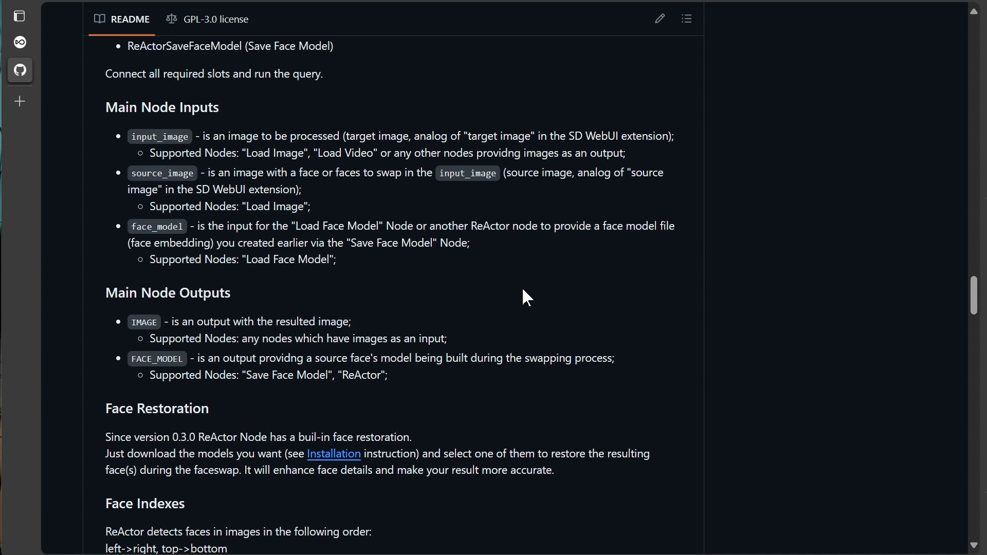
scroll(523, 291, down, 3)
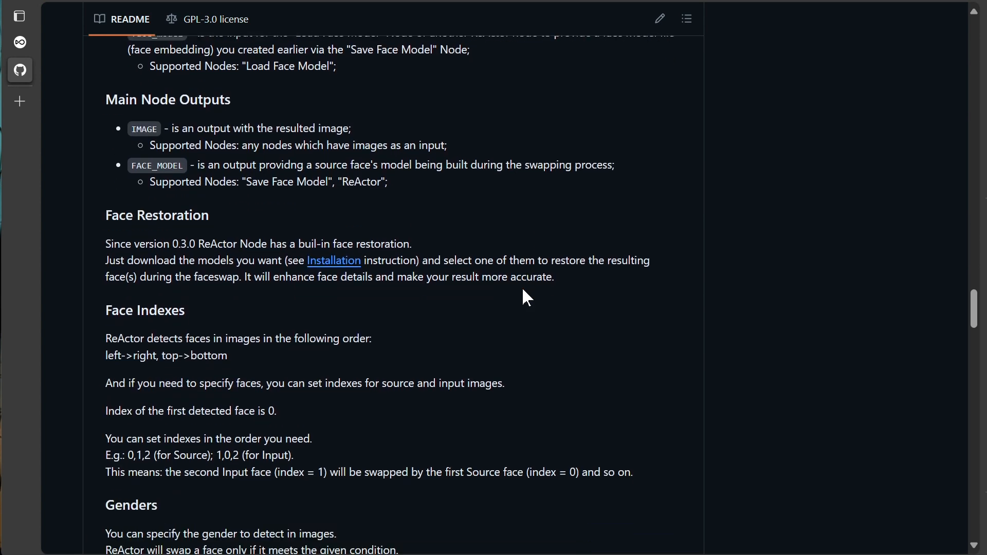
scroll(526, 297, down, 8)
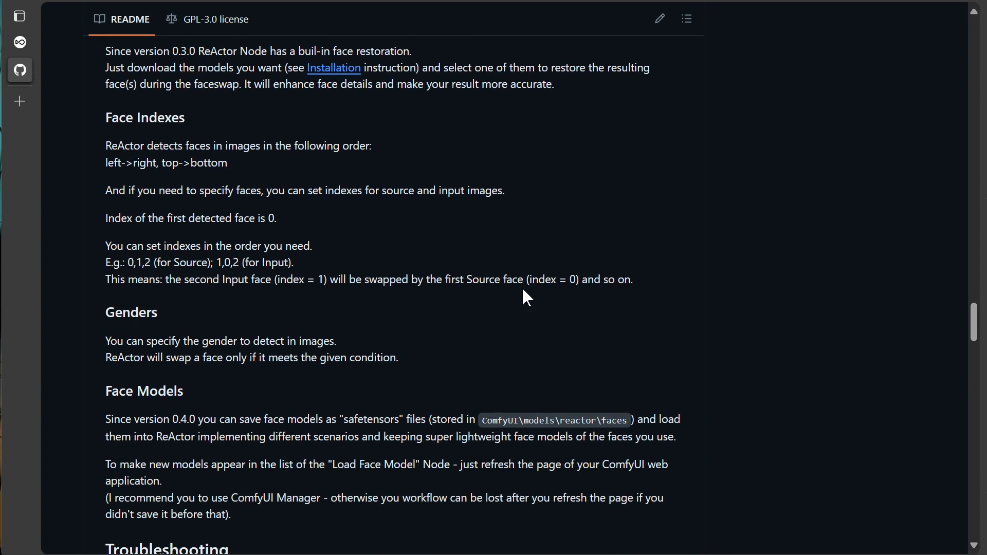
scroll(523, 290, down, 5)
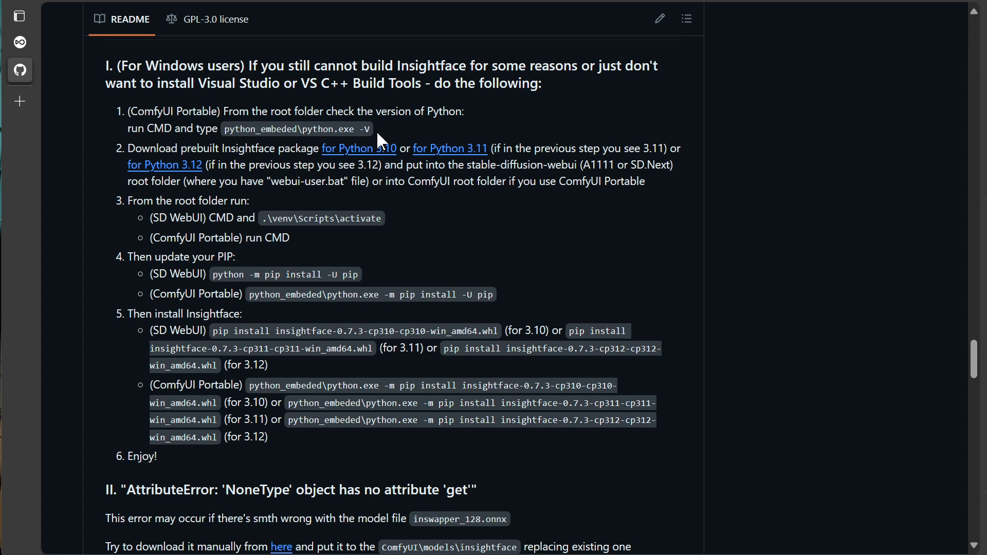
drag(375, 130, 229, 135)
key(ctrl+c)
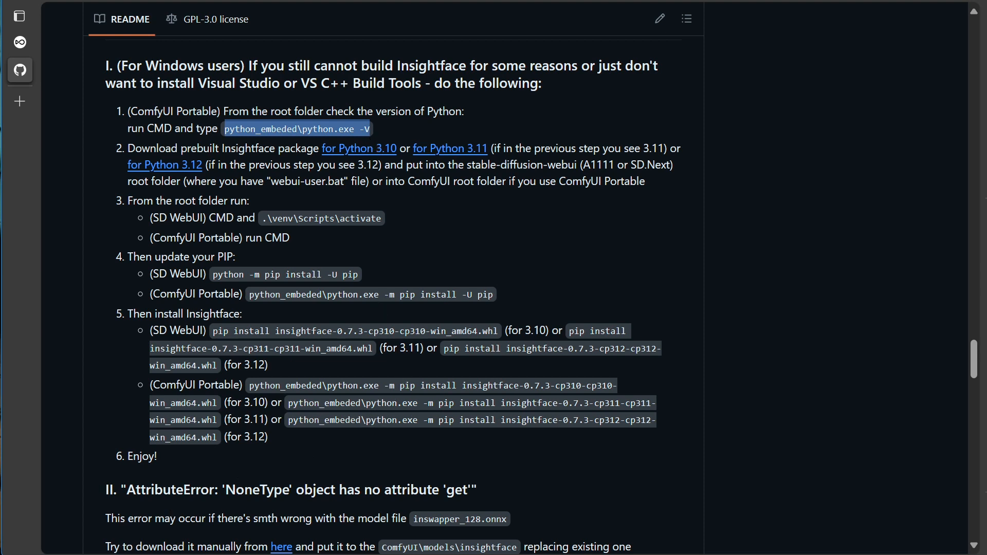
- Check the embedded Python version by running python_embeded\python.exe -V in a command prompt opened in D:\ComfyUI_windows_portable, and close the prompt
key(alt+Tab)
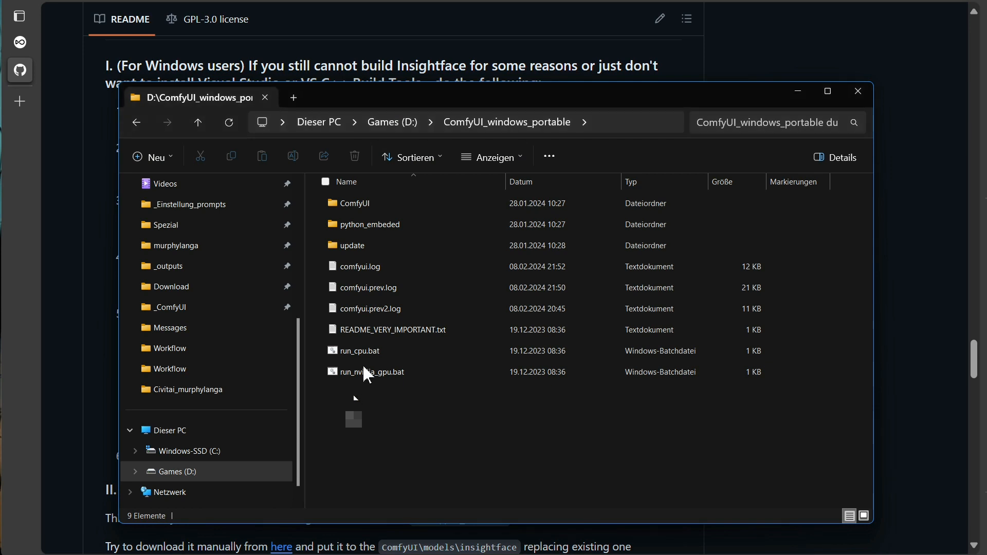
click(604, 124)
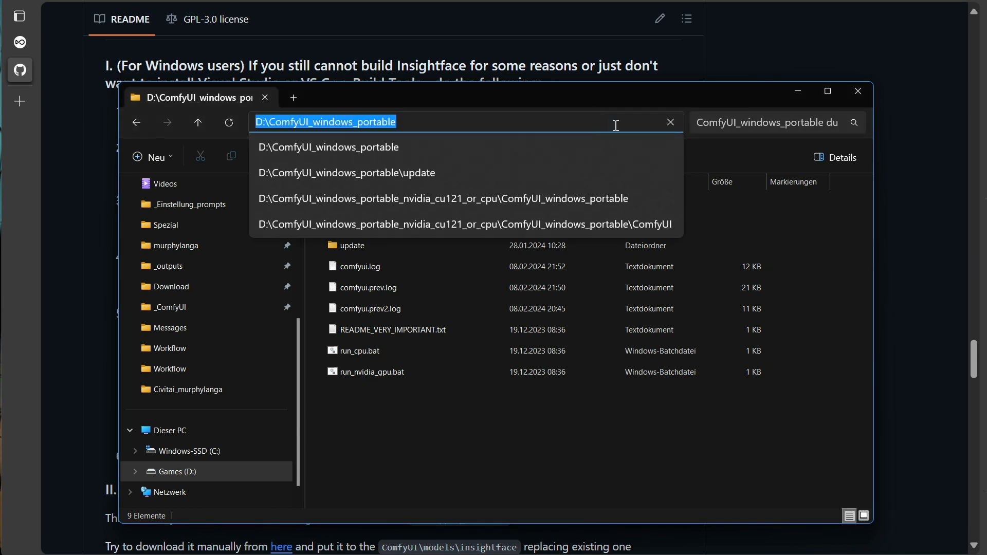
text(cmd)
key(Return)
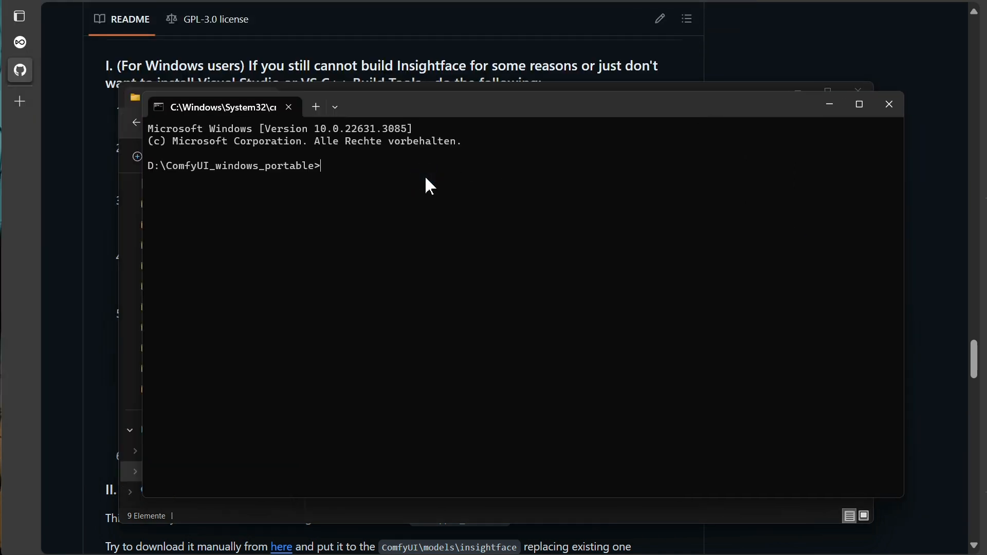
key(ctrl+v)
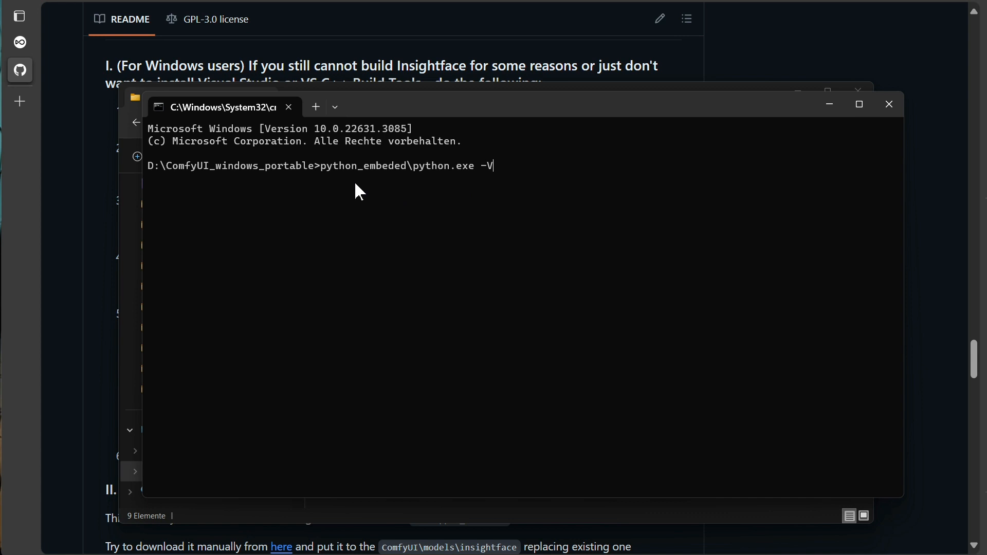
key(Return)
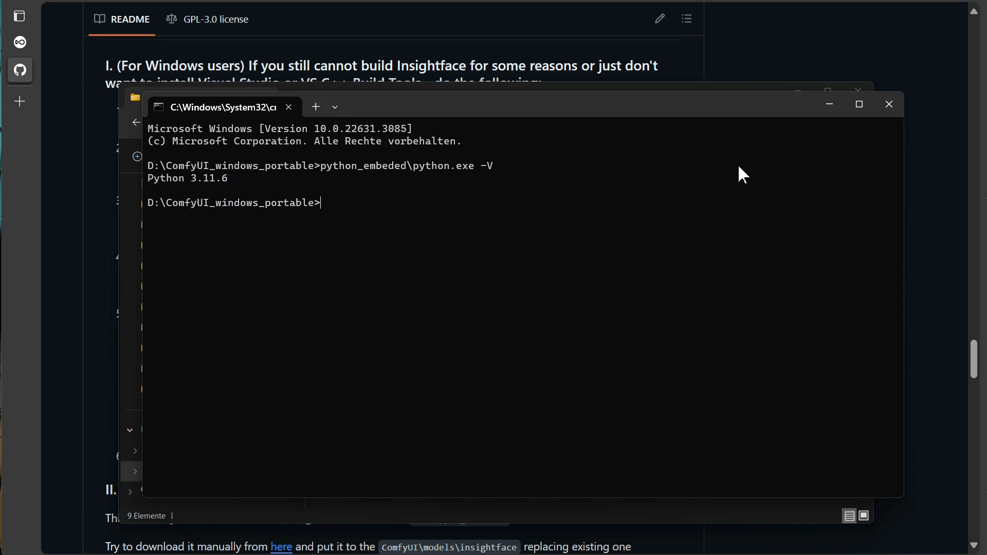
click(890, 107)
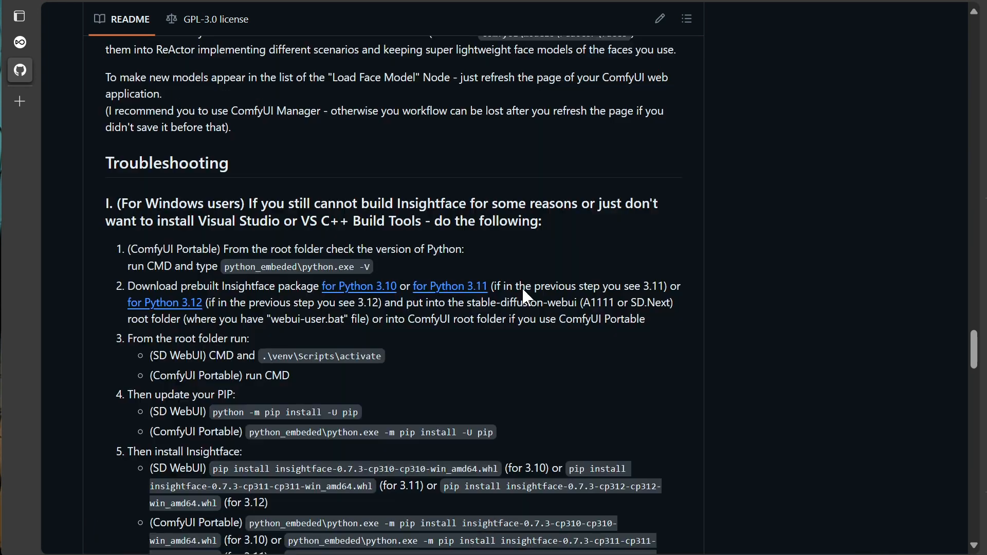
- Download the prebuilt Insightface package for Python 3.11 from the README's troubleshooting section and show the downloaded file in its folder
scroll(523, 292, down, 1)
scroll(522, 292, down, 1)
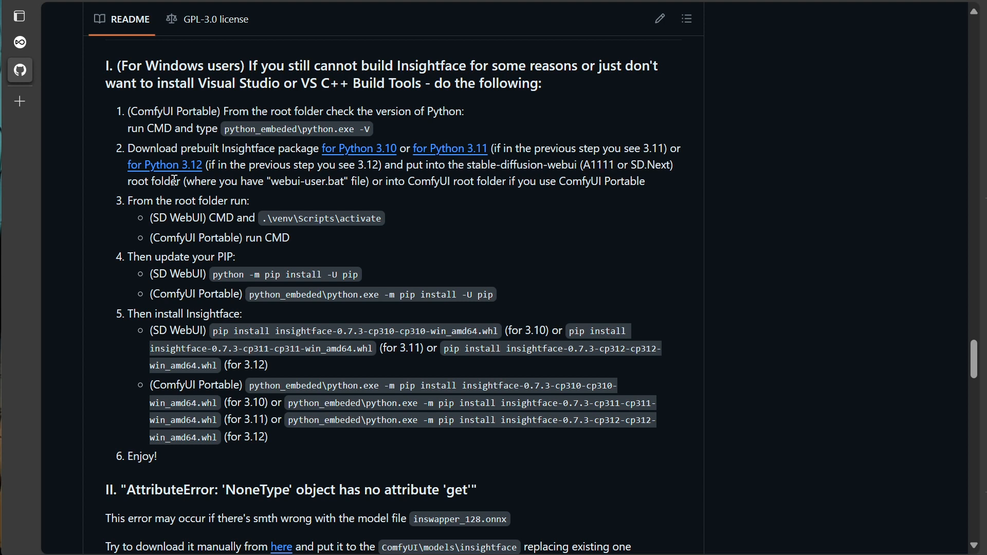
click(459, 160)
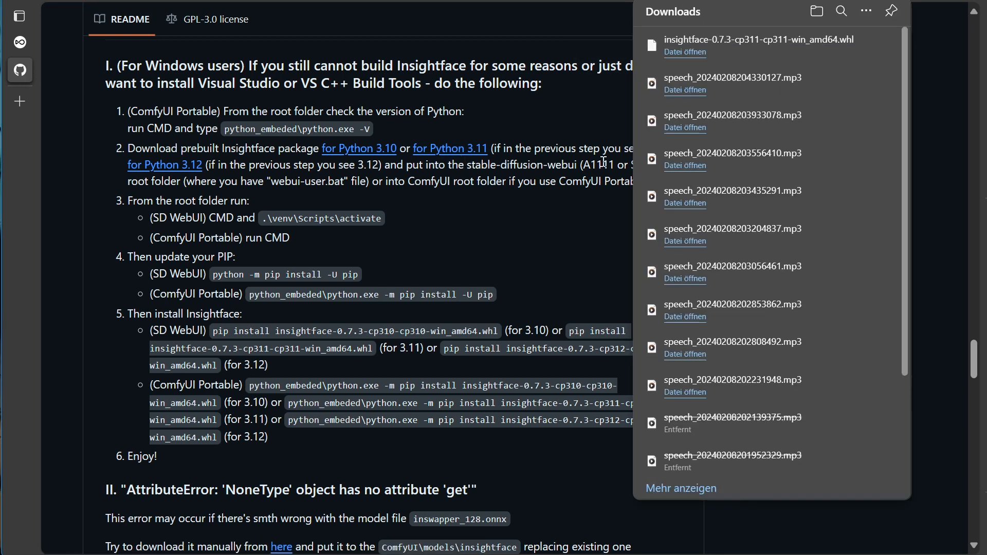
click(836, 47)
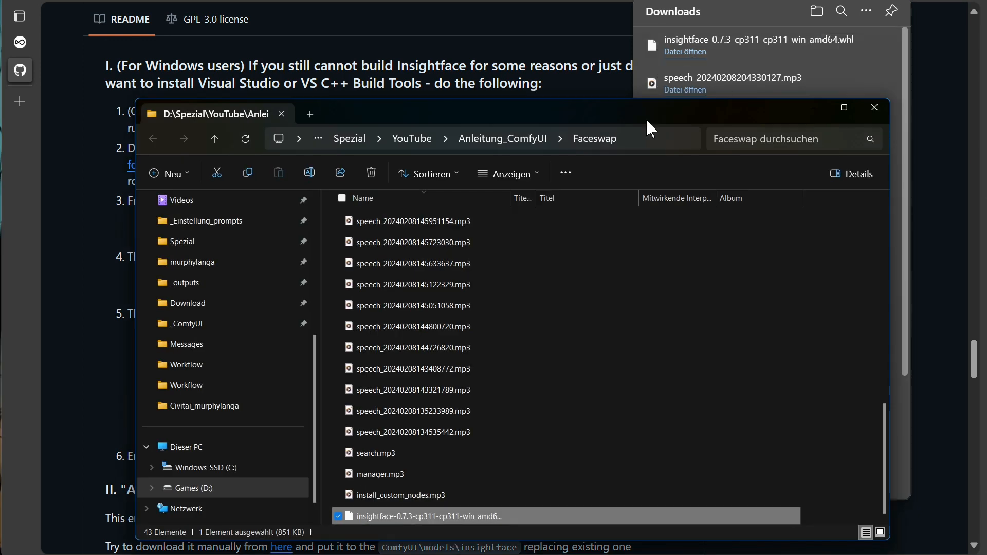
- Move insightface-0.7.3-cp311-cp311-win_amd64.whl from the Faceswap download folder into the ComfyUI_windows_portable root folder
right_click(443, 514)
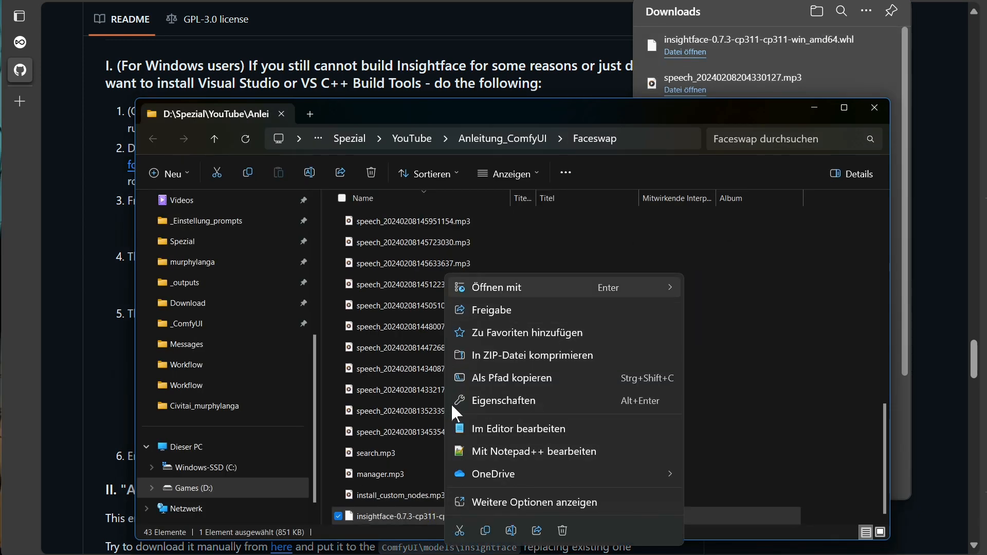
click(461, 530)
click(809, 109)
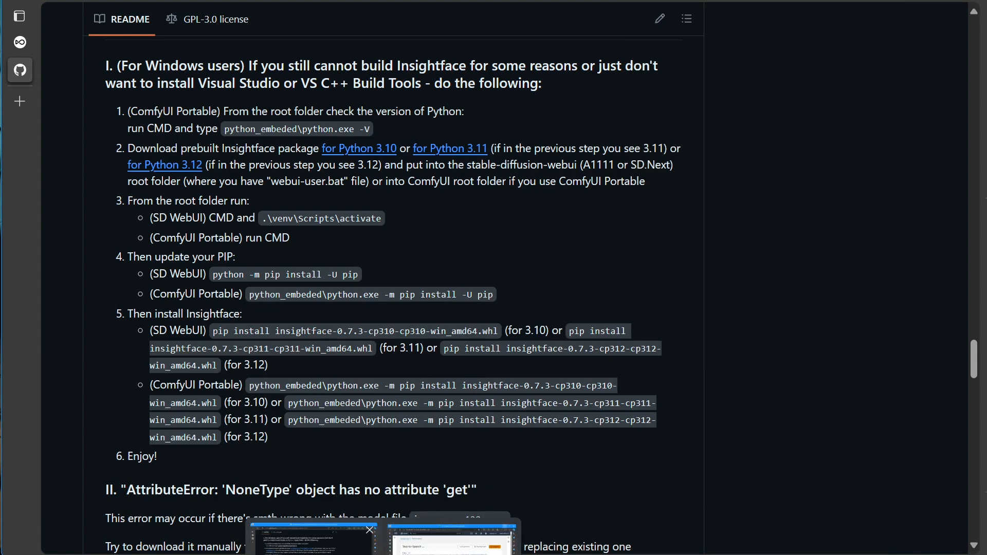
click(364, 523)
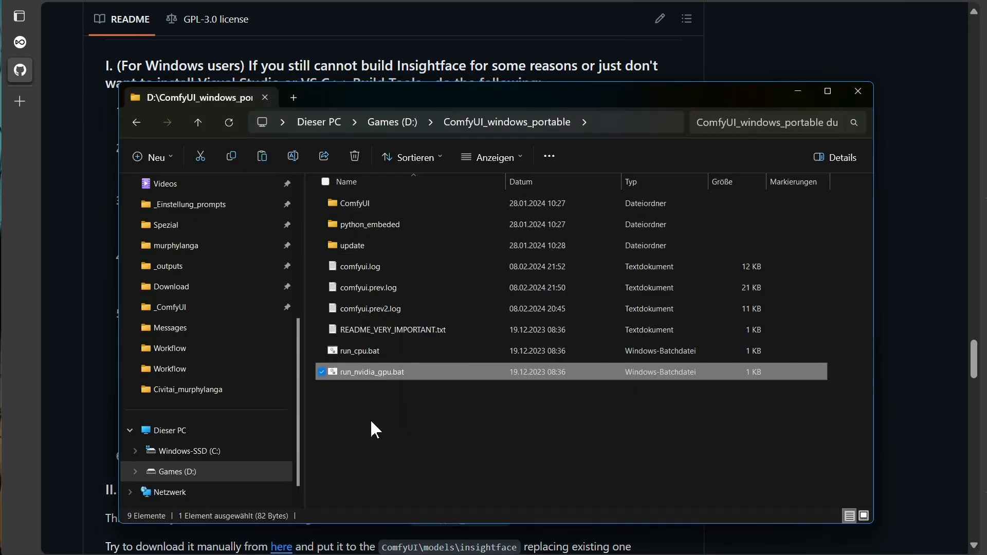
right_click(341, 411)
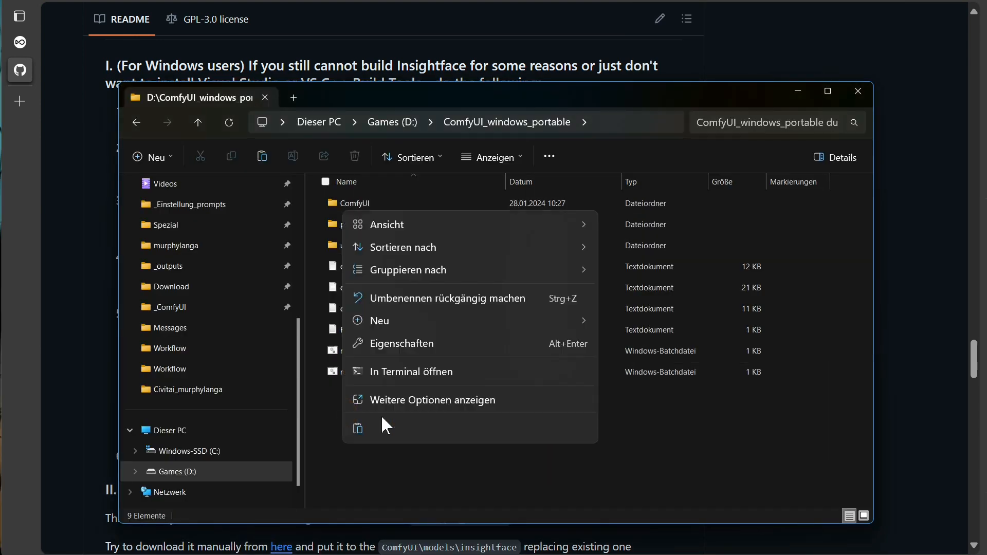
click(359, 429)
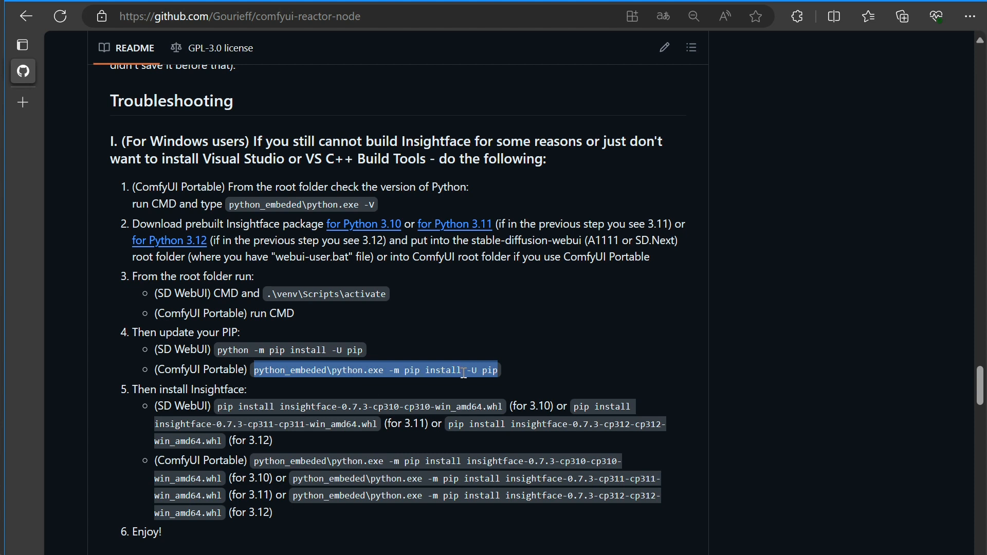
- Copy the README's ComfyUI Portable pip update command, run python_embeded\python.exe -m pip install -U pip in a root-folder command prompt, and close the prompt
click(520, 366)
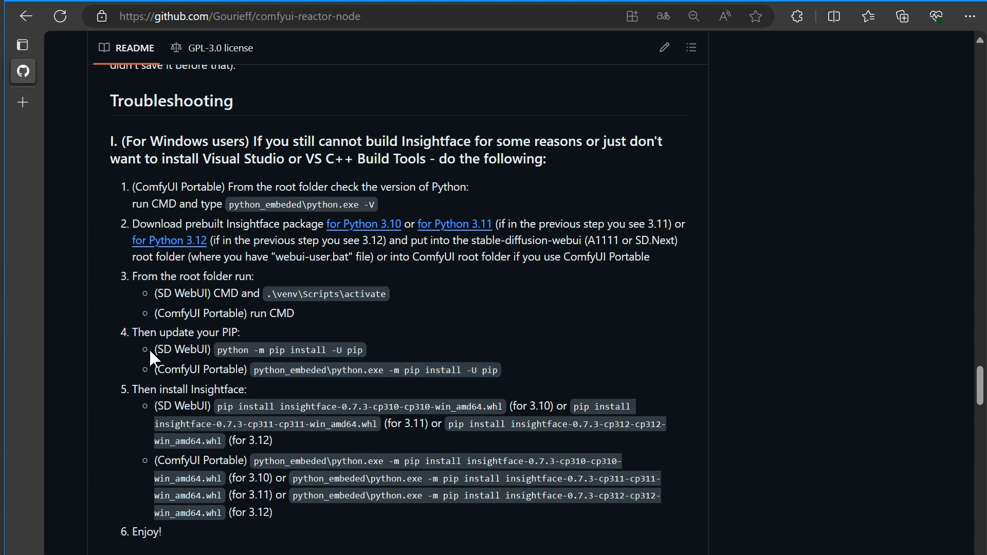
drag(514, 368, 253, 377)
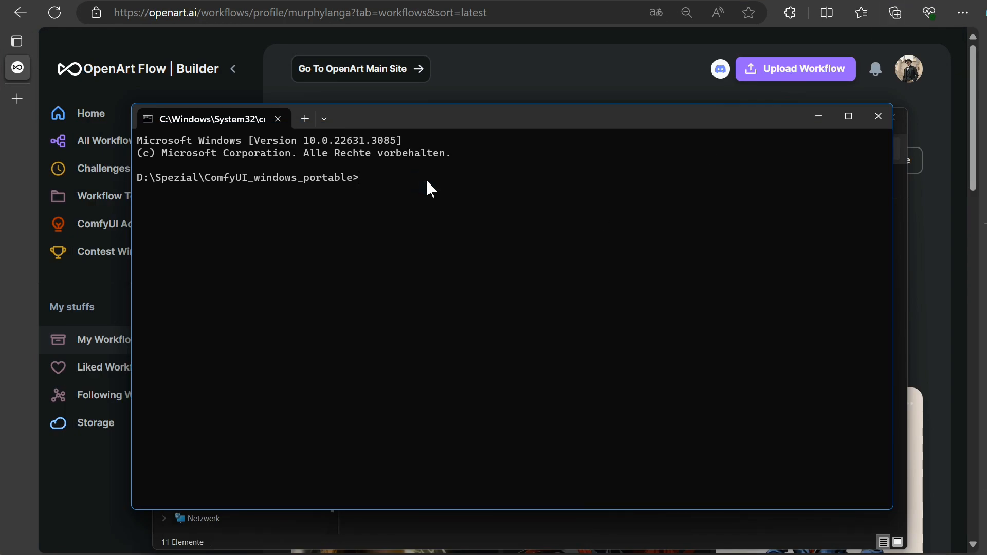
key(ctrl+v)
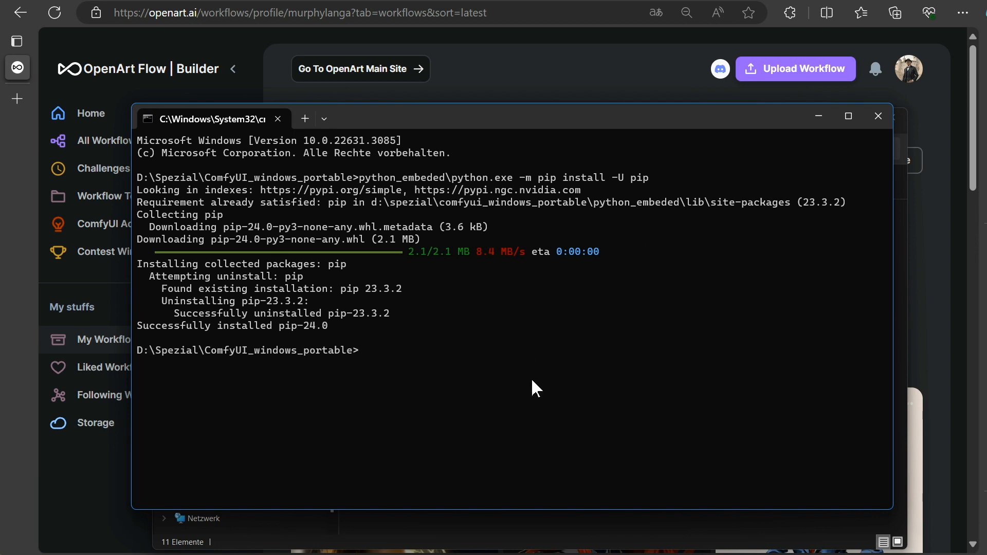
click(877, 115)
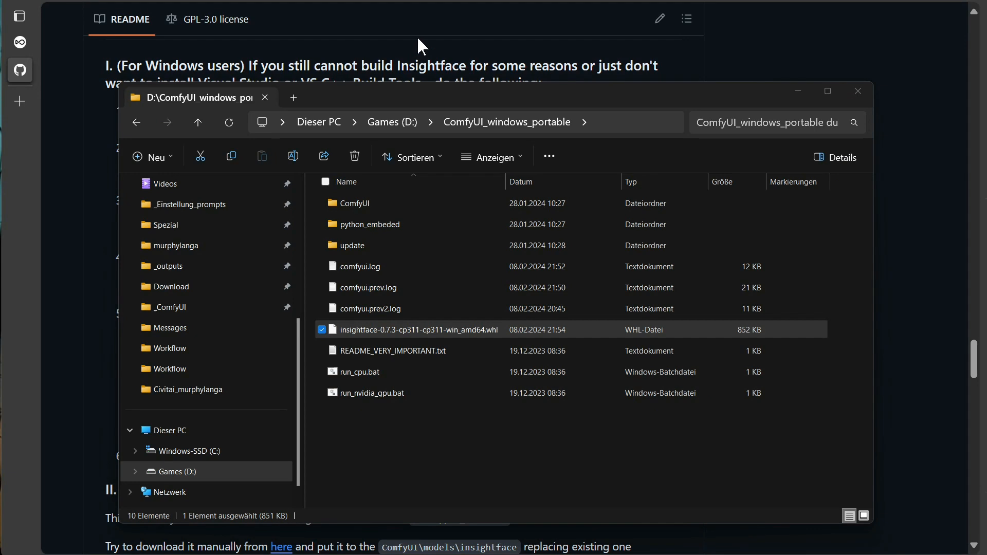
- Copy the ComfyUI Portable Insightface install command for Python 3.11 from the README's troubleshooting section
click(418, 39)
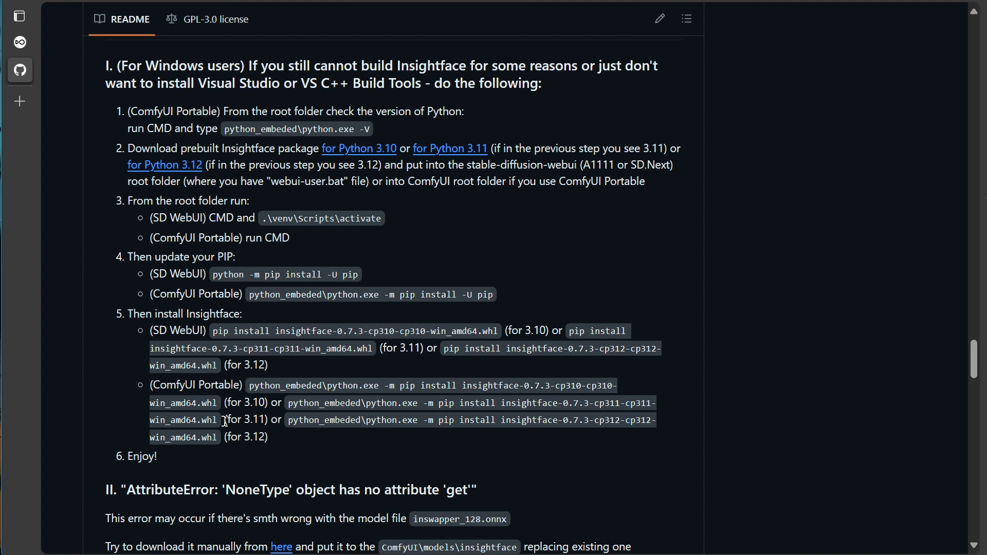
drag(218, 421, 287, 403)
key(ctrl+c)
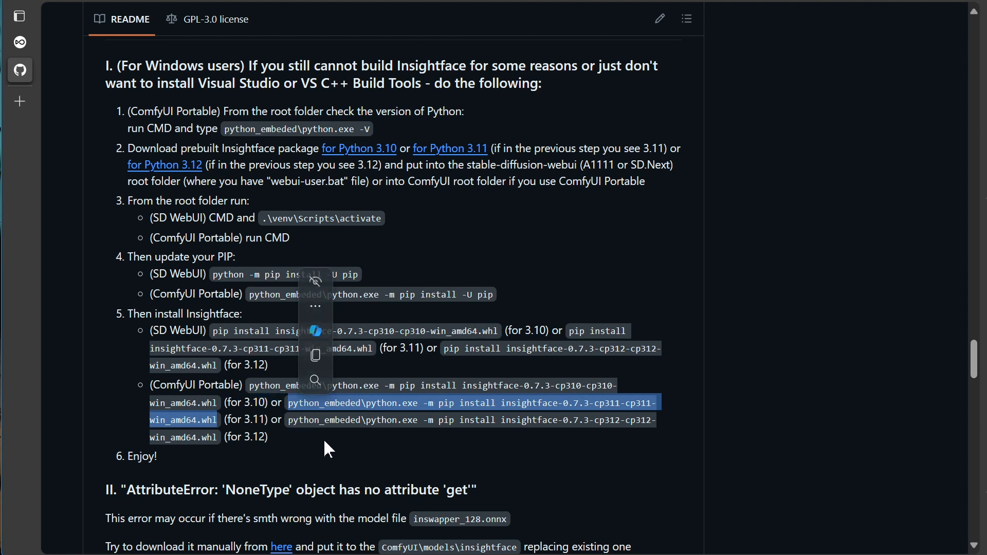
right_click(319, 402)
click(362, 131)
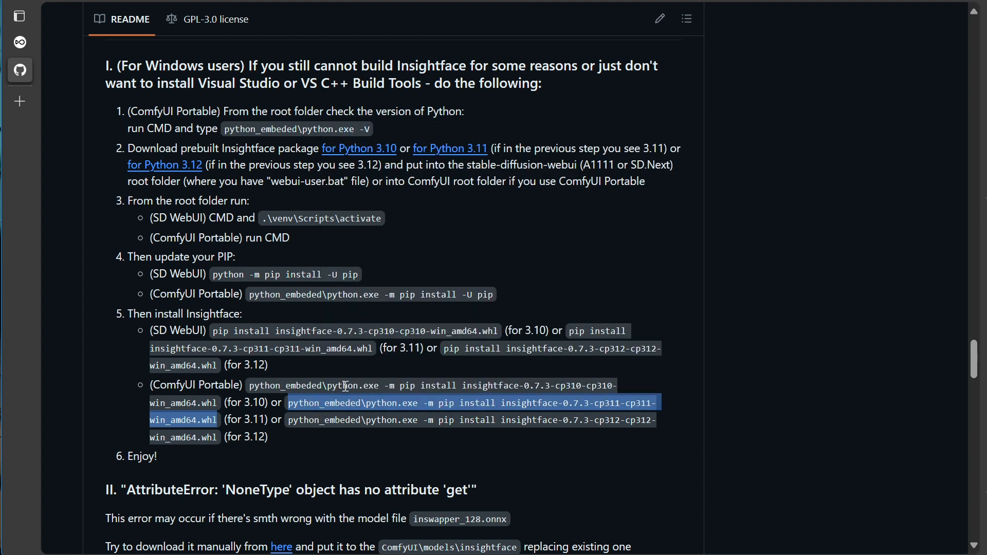
- Run the copied Insightface install command in a command prompt opened in D:\ComfyUI_windows_portable, and close the prompt once the installation ends
key(alt+Tab)
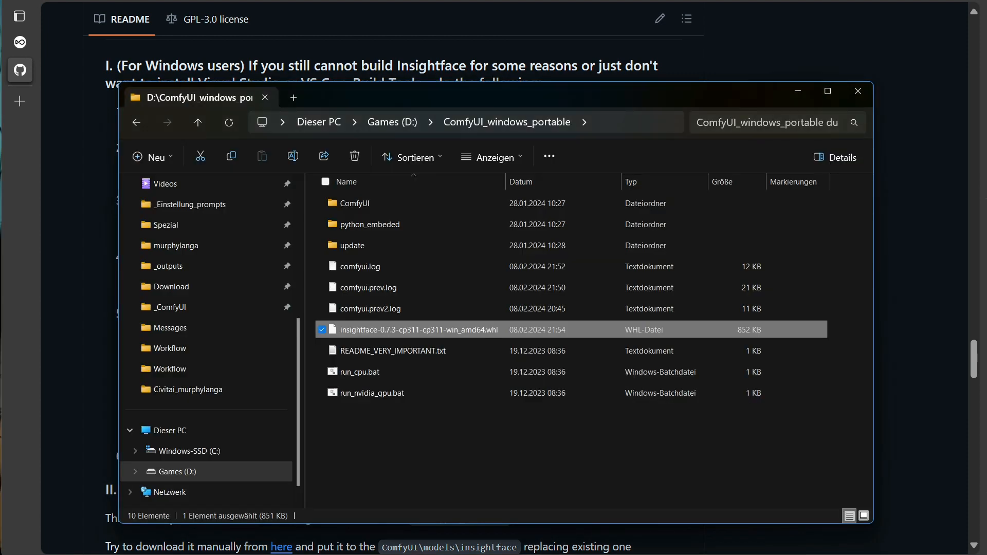
click(614, 121)
text(cmd)
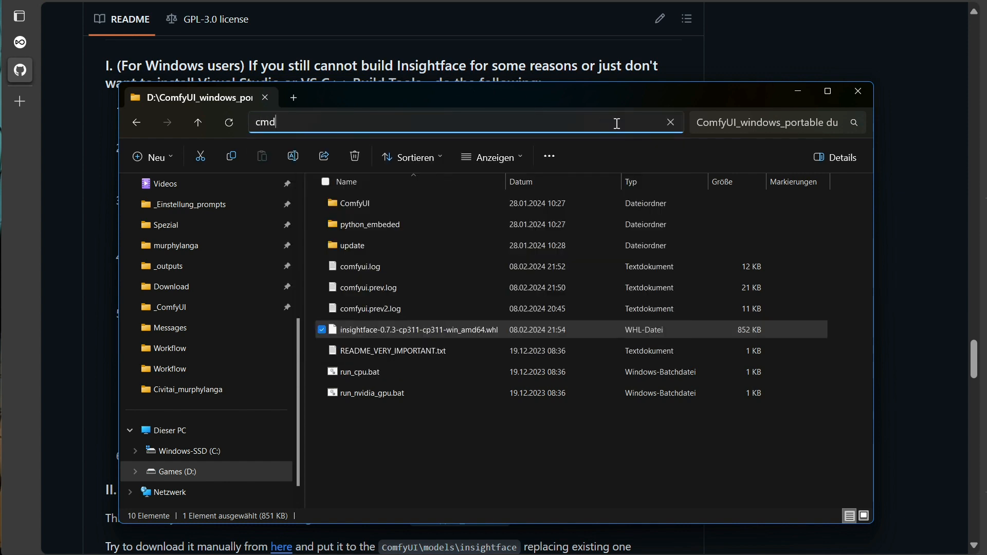
key(Return)
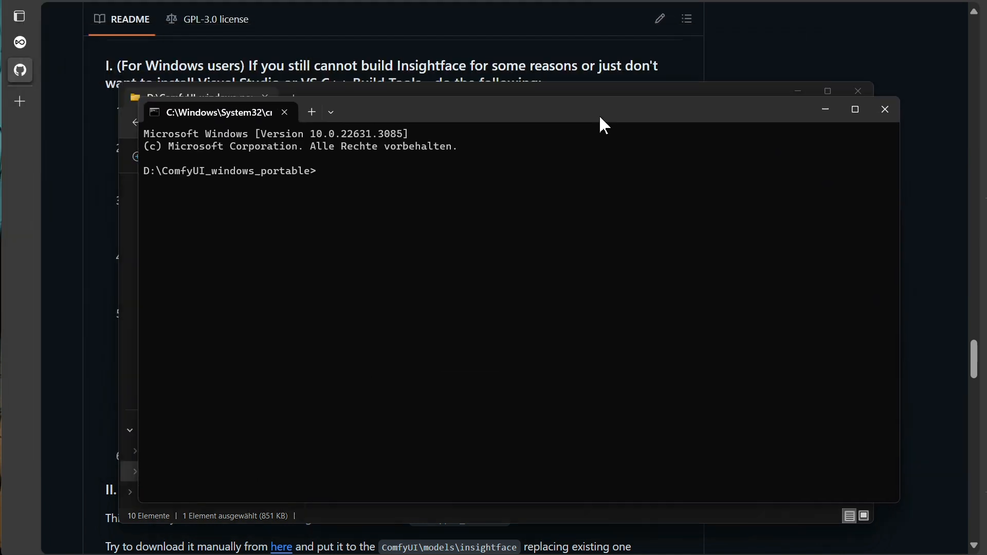
key(ctrl+v)
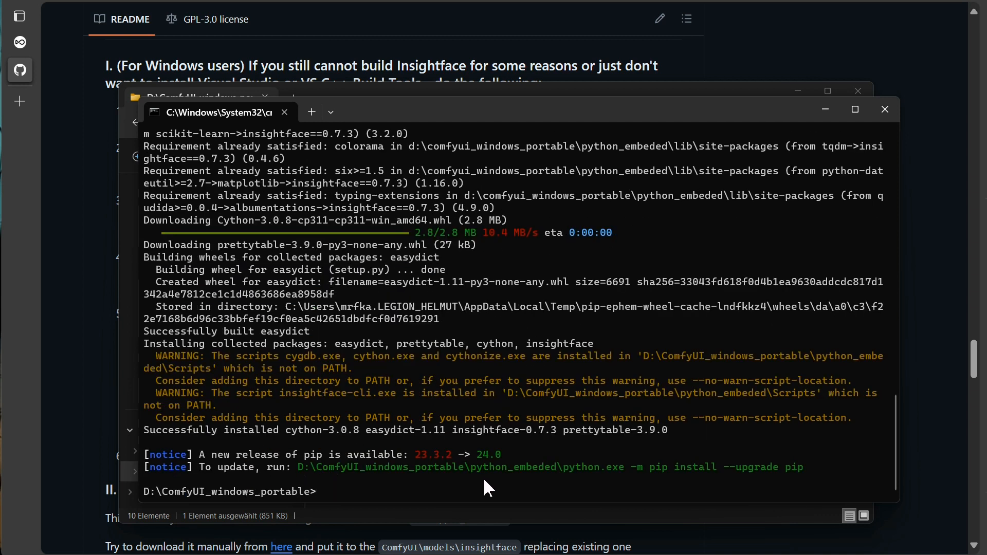
click(886, 115)
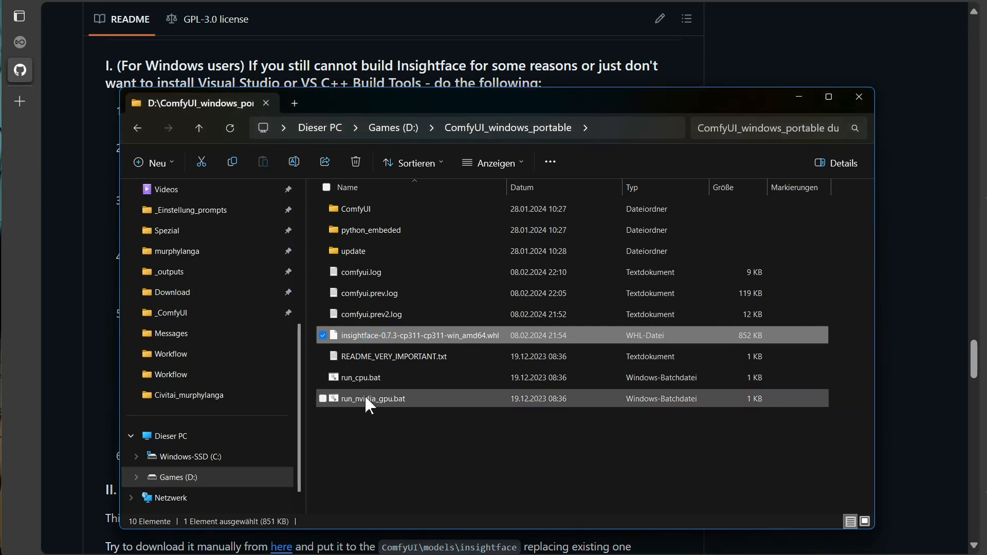
- Start ComfyUI with run_nvidia_gpu.bat and dismiss the browser's offer to translate the page
double_click(366, 398)
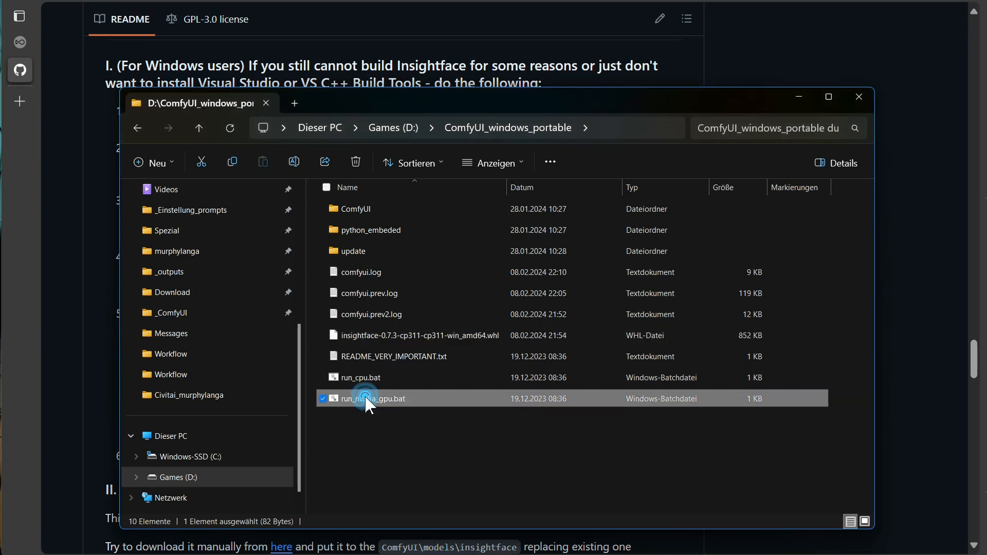
drag(275, 20, 420, 70)
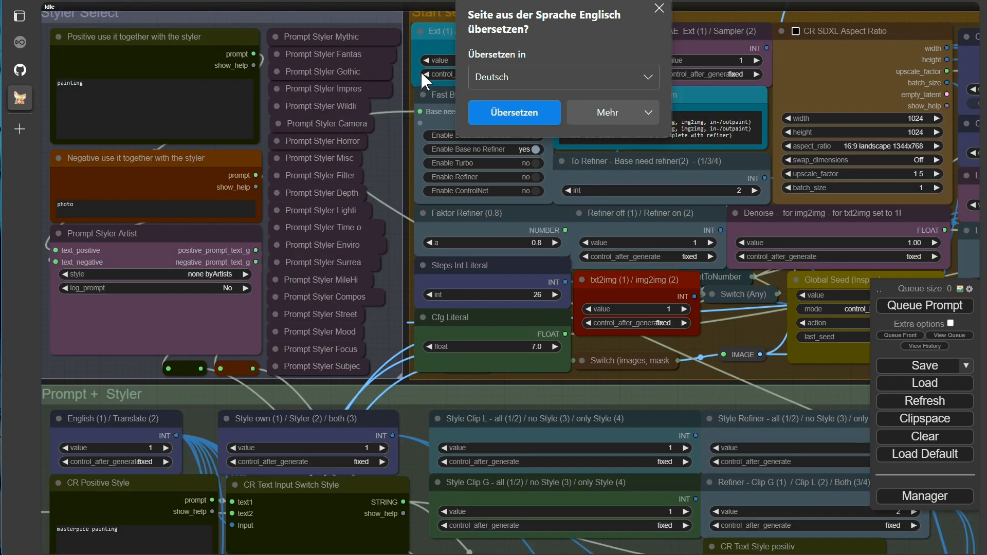
click(659, 9)
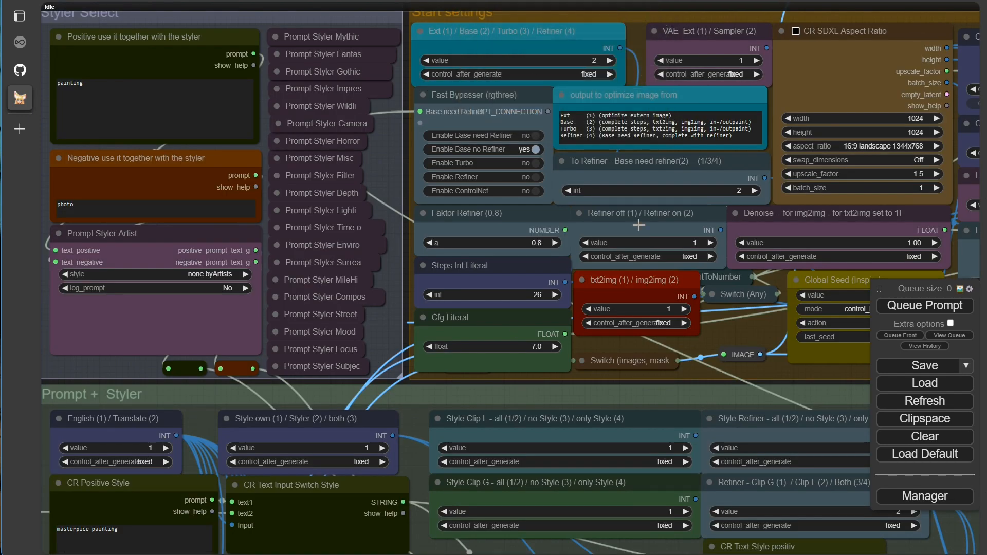
- Inspect the node groups across the loaded workflow, including the ReActor - Fast Face Swap node and its neighbours
scroll(506, 213, down, 1)
scroll(507, 213, down, 6)
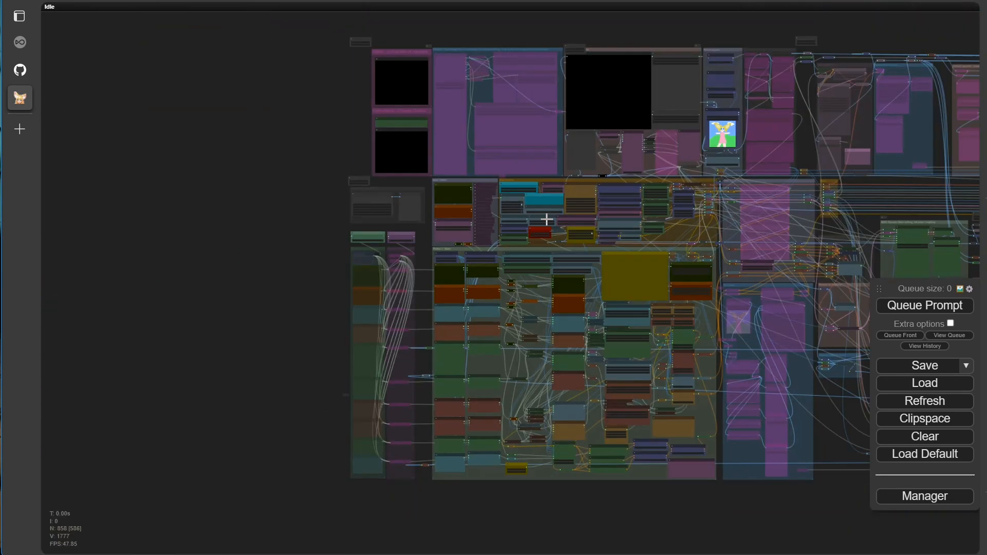
drag(308, 180, 189, 215)
scroll(557, 220, up, 8)
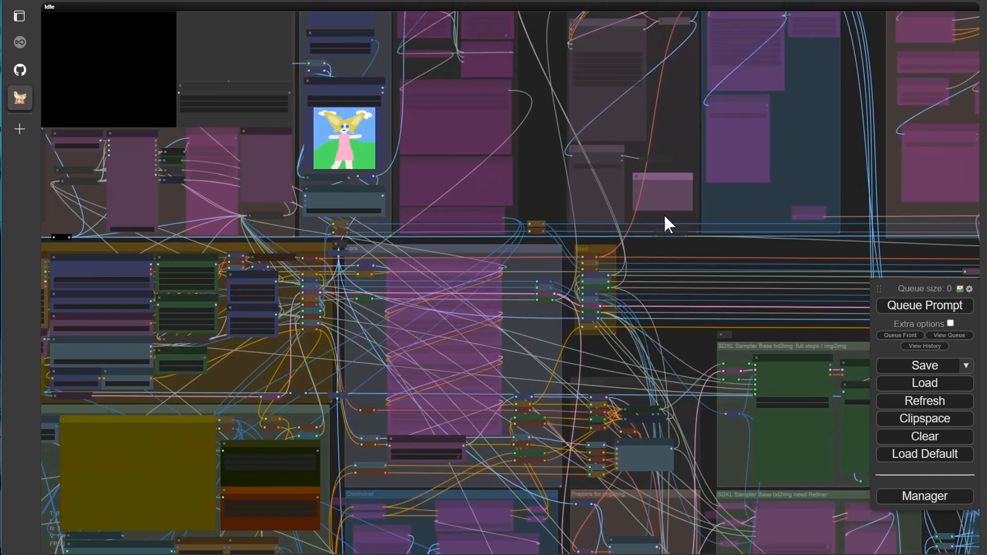
drag(855, 177, 170, 259)
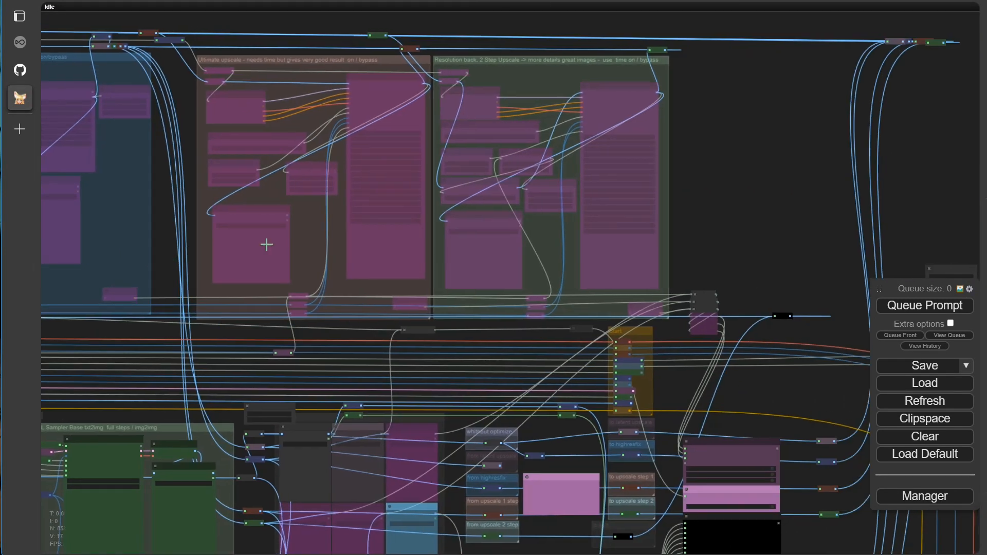
drag(731, 227, 224, 31)
scroll(459, 231, down, 6)
drag(632, 418, 0, 374)
scroll(607, 343, up, 18)
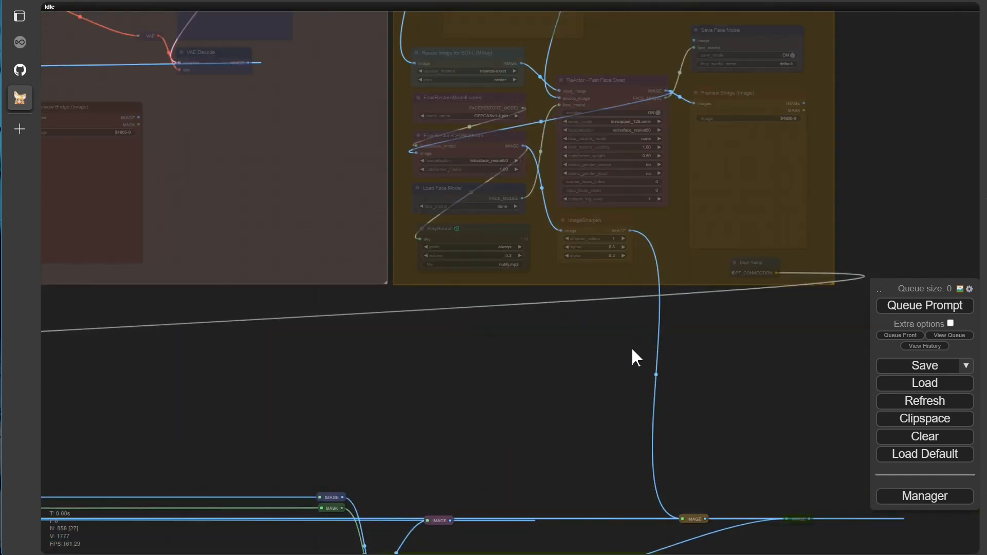
scroll(413, 295, up, 3)
scroll(411, 294, down, 5)
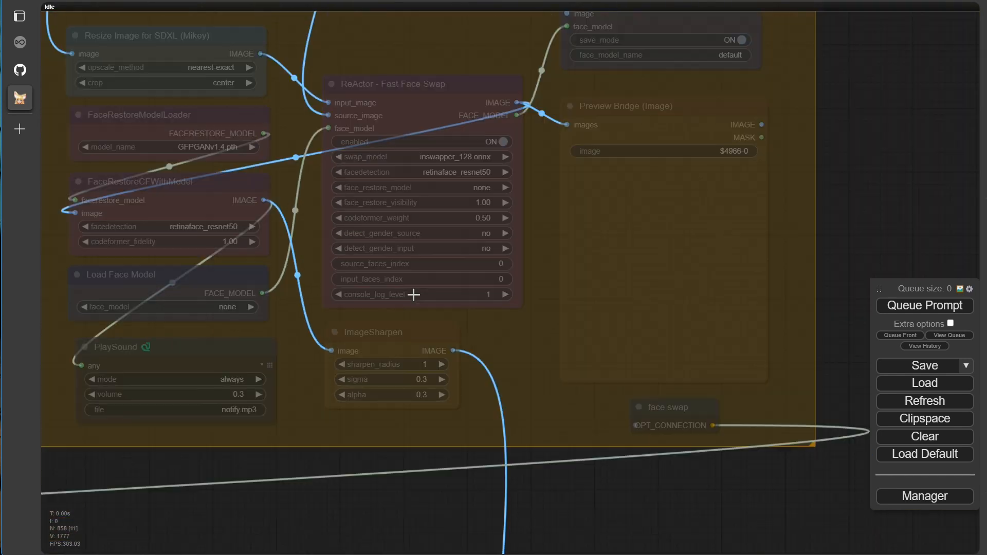
scroll(411, 295, down, 8)
scroll(345, 345, down, 6)
drag(307, 388, 426, 380)
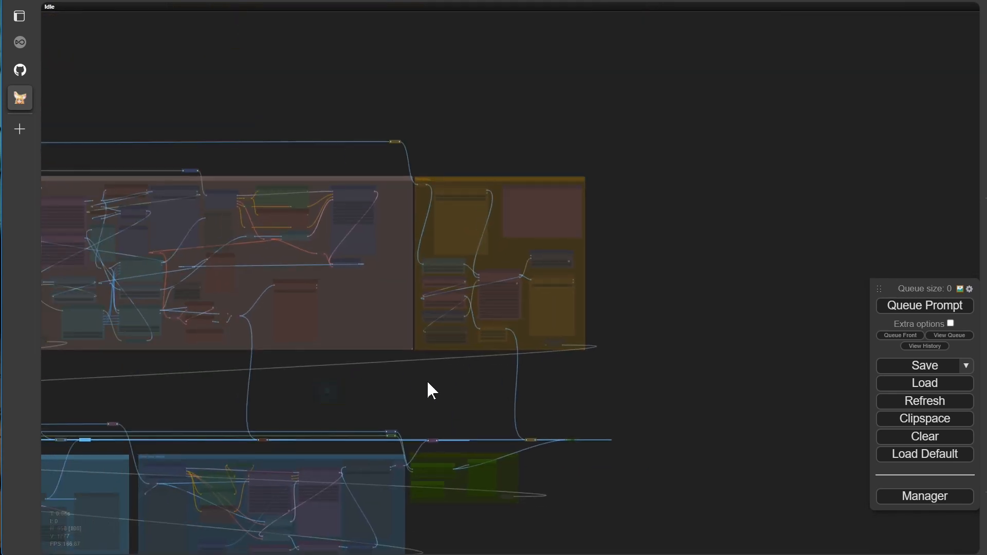
scroll(411, 356, down, 6)
drag(284, 159, 574, 144)
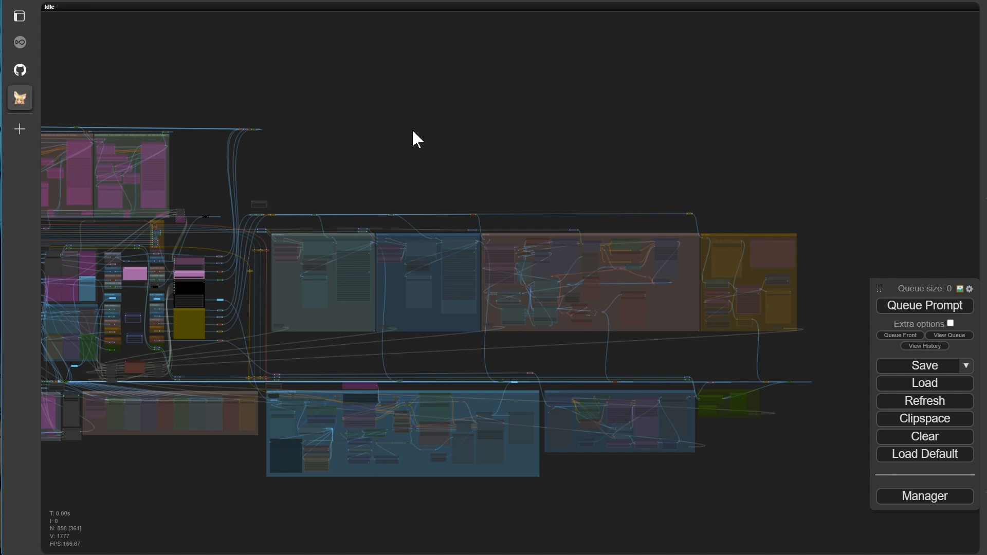
- Jump to the Start settings bookmark and set the Checkpoint Loader Base - preview node's checkpoint to MOHAWK_v20.safetensors
key(1)
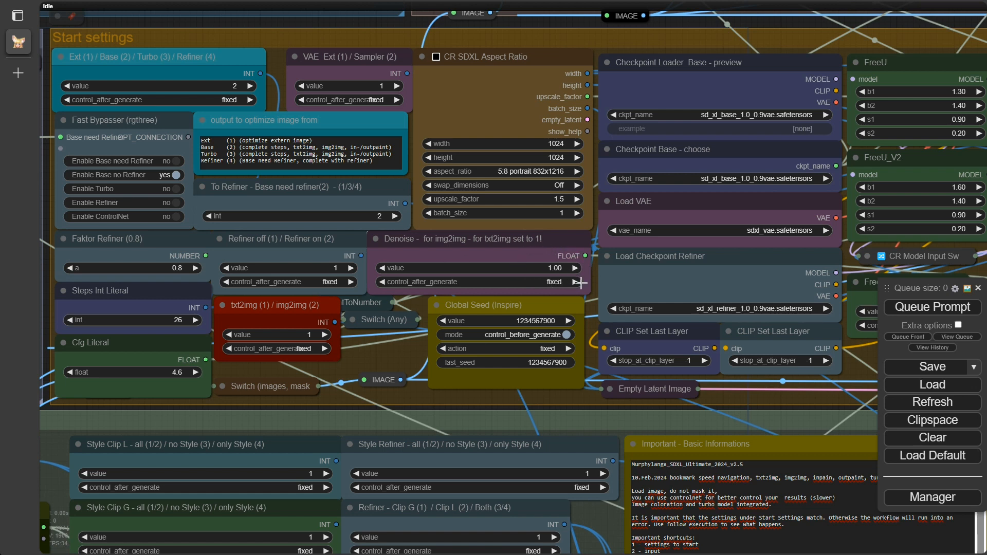
drag(728, 411, 280, 441)
scroll(296, 123, up, 5)
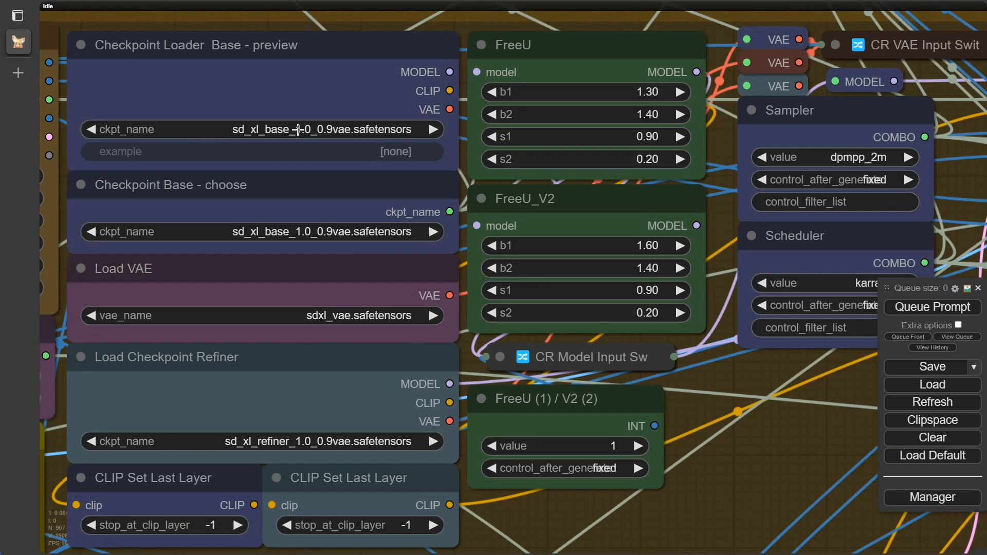
click(297, 129)
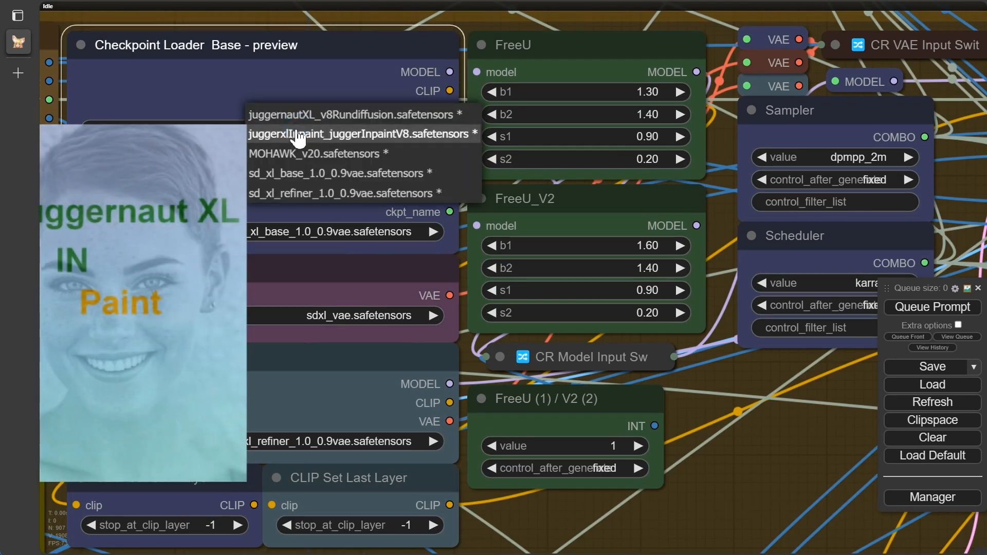
click(296, 153)
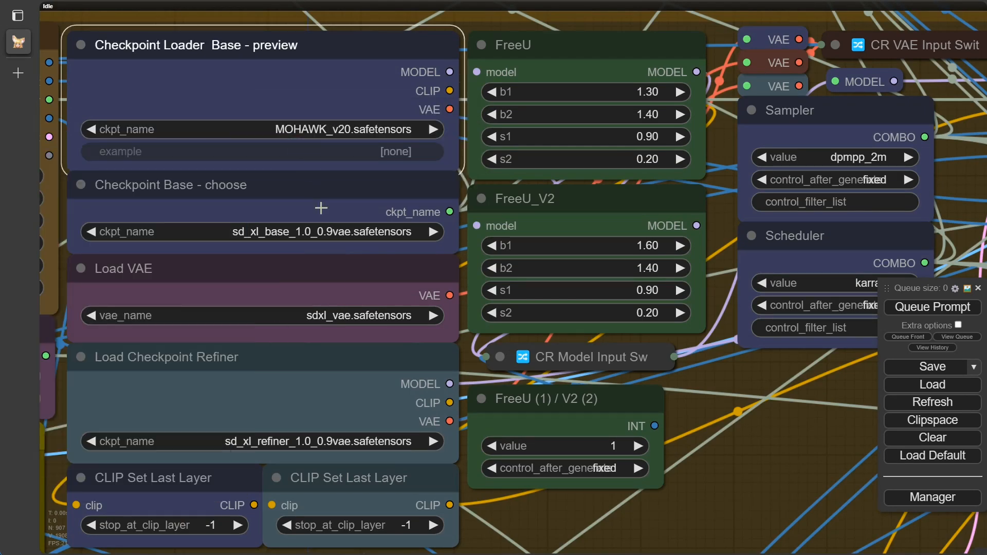
- Set the Checkpoint Base - choose node to MOHAWK_v20.safetensors and look over the neighbouring FreeU, Sampler and Scheduler nodes
click(325, 233)
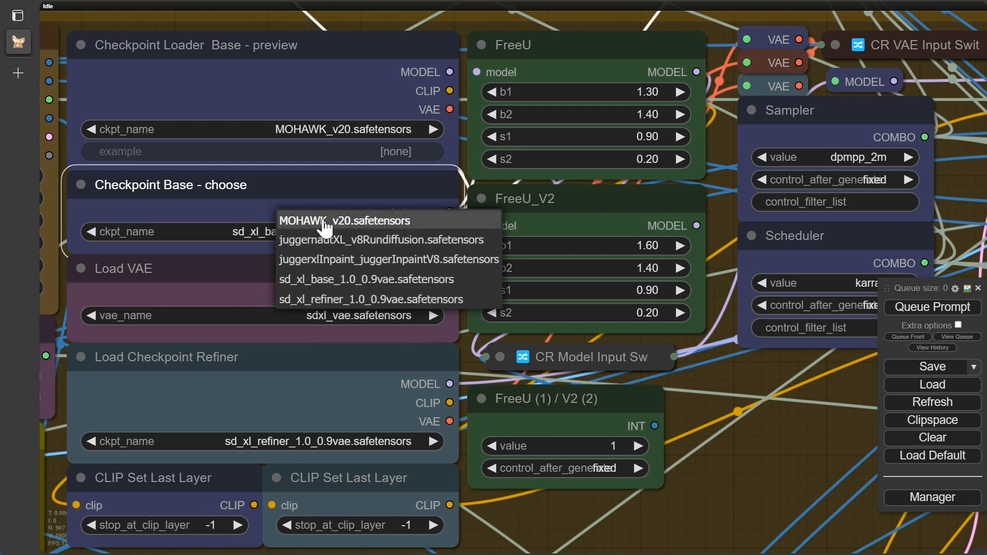
click(319, 221)
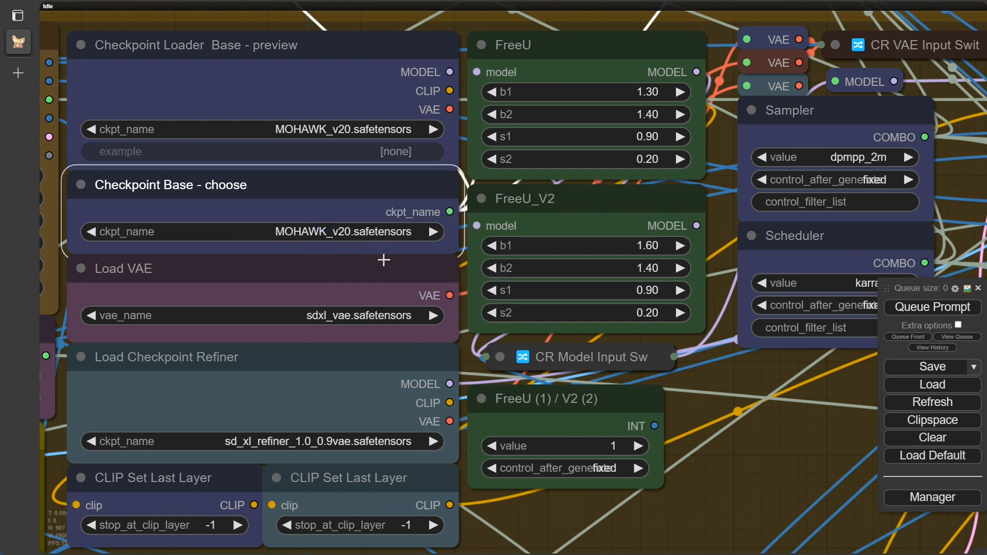
drag(686, 427, 664, 321)
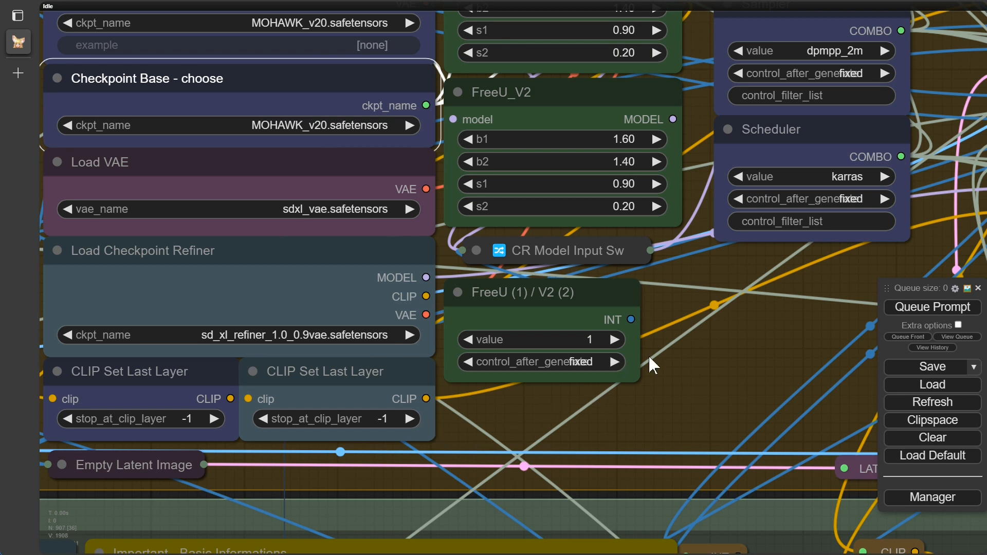
drag(680, 337, 405, 439)
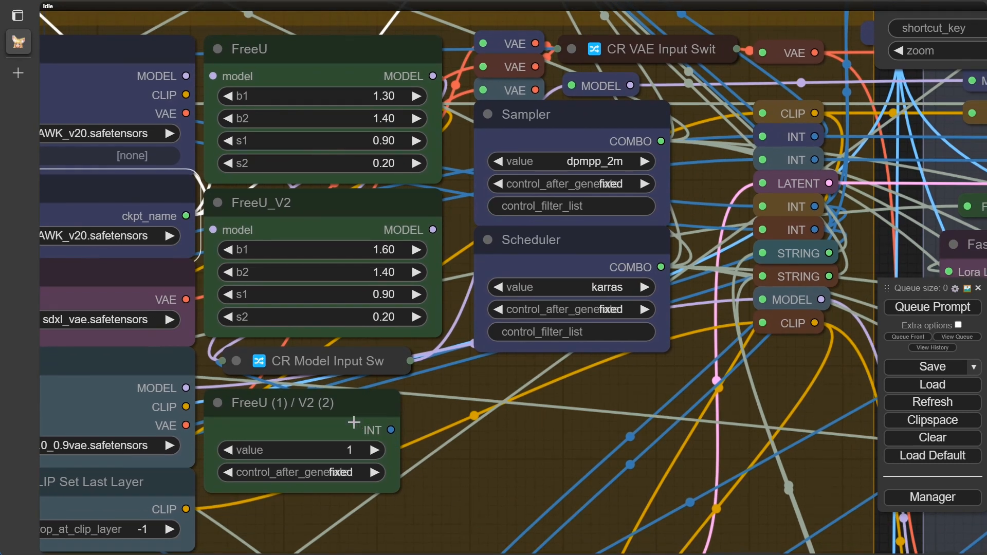
drag(542, 425, 459, 461)
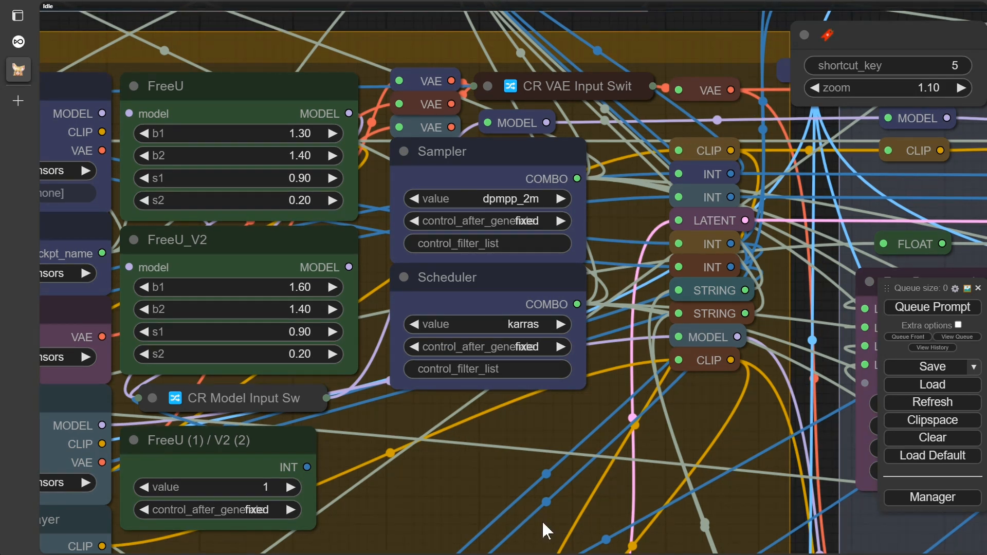
- Visit the image input and prompting bookmarks, and try the Translater and Second Prompt / Language toggles, restoring both
key(2)
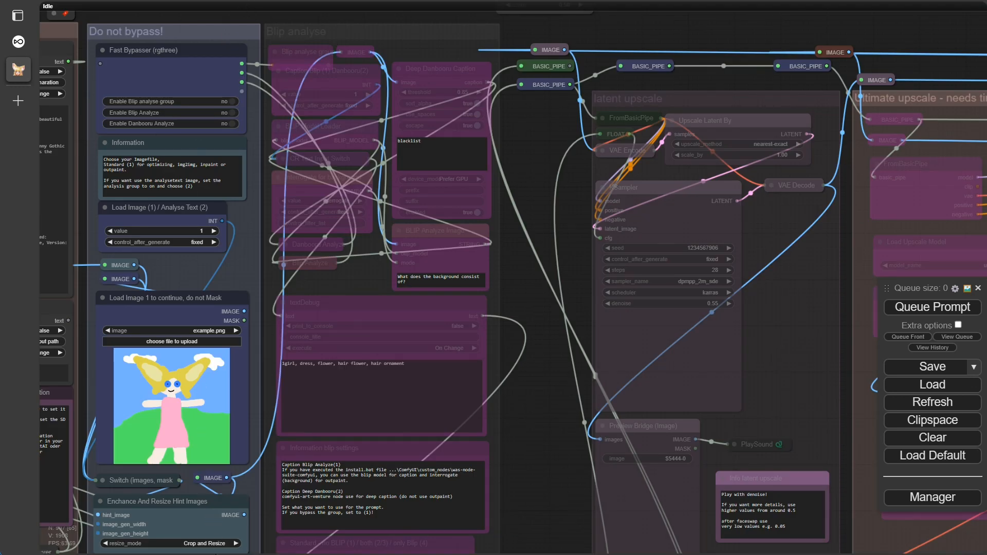
key(3)
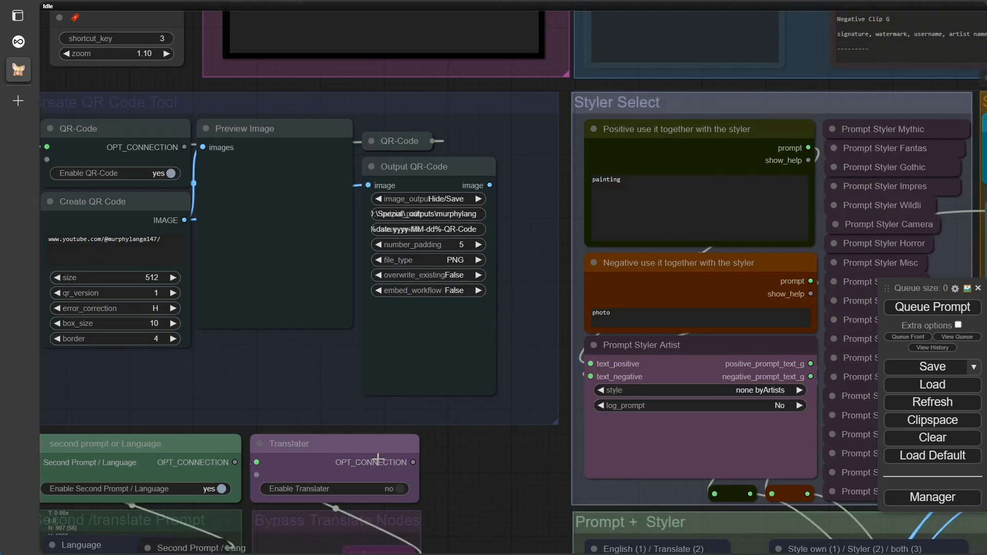
drag(492, 491, 318, 387)
scroll(178, 178, down, 2)
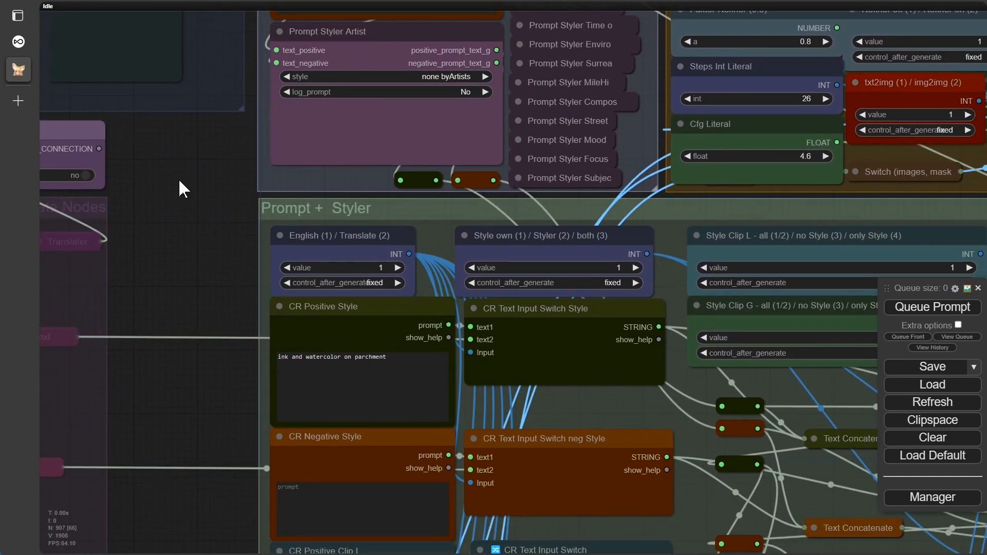
scroll(176, 179, down, 1)
scroll(174, 180, down, 1)
drag(174, 180, 427, 208)
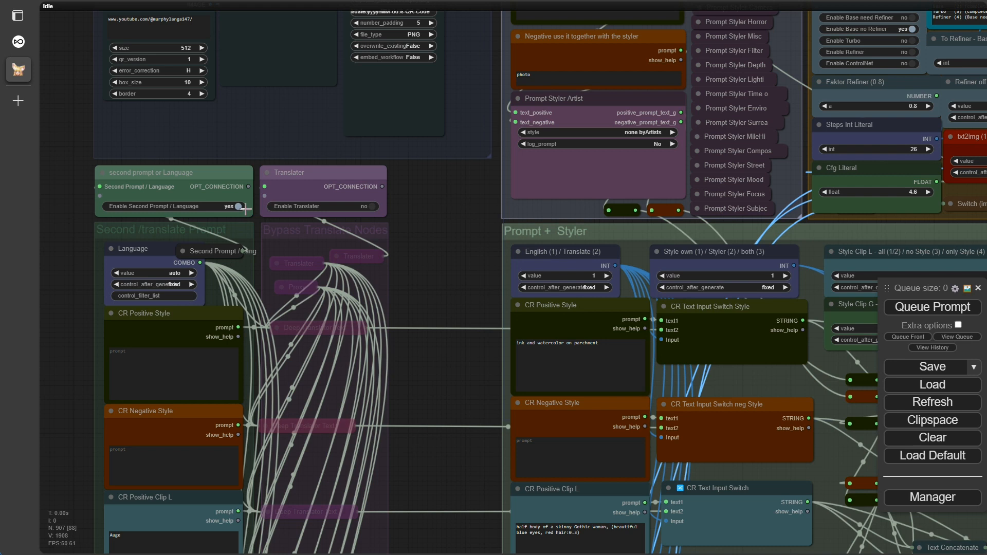
click(377, 206)
click(377, 206)
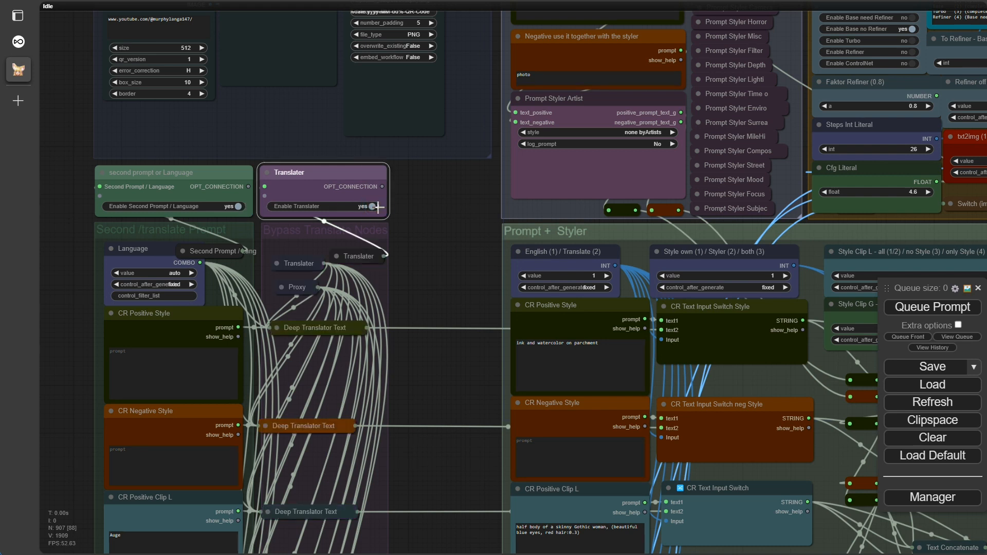
click(238, 206)
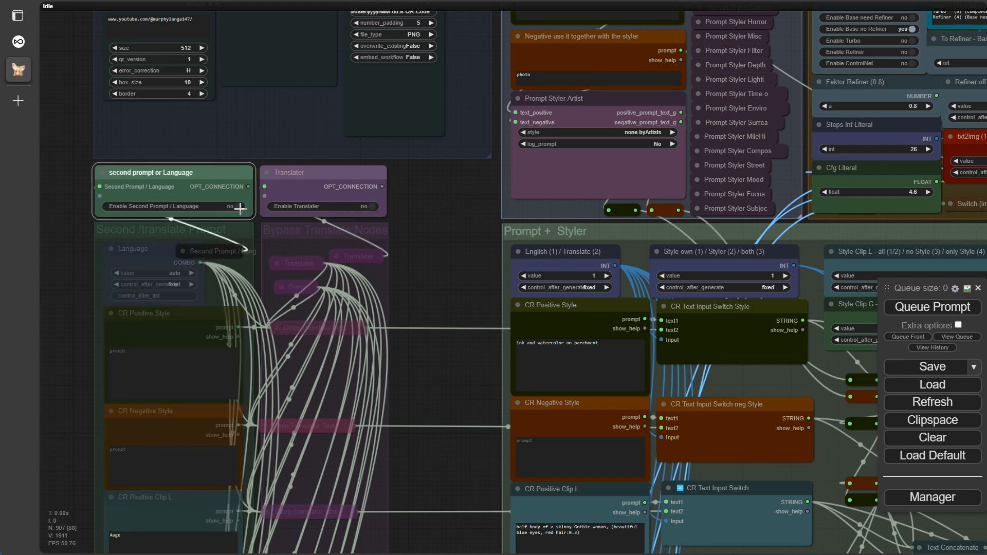
click(238, 206)
- Try value 2 in the English (1) / Translate (2) node and set it back to 1
drag(461, 238, 281, 208)
click(333, 246)
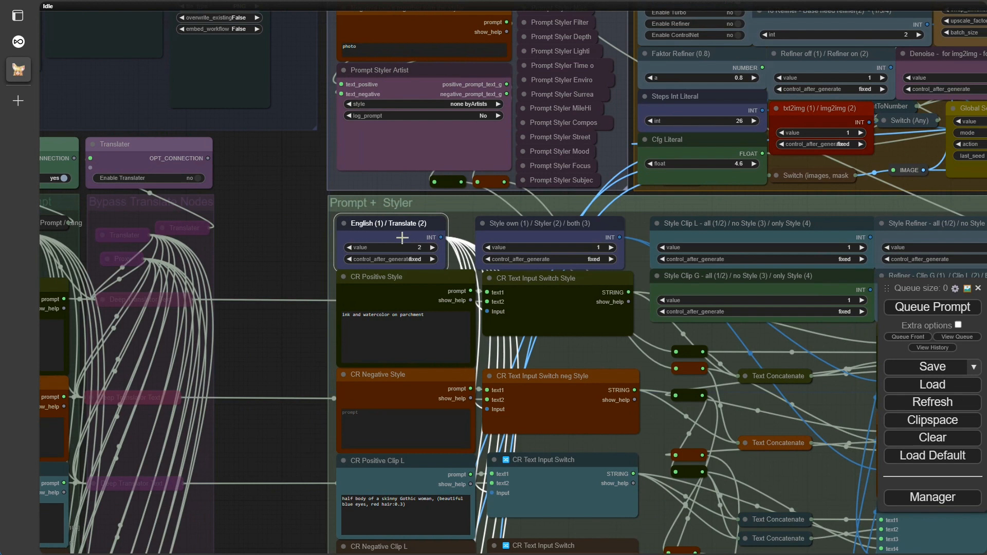
click(432, 247)
click(353, 248)
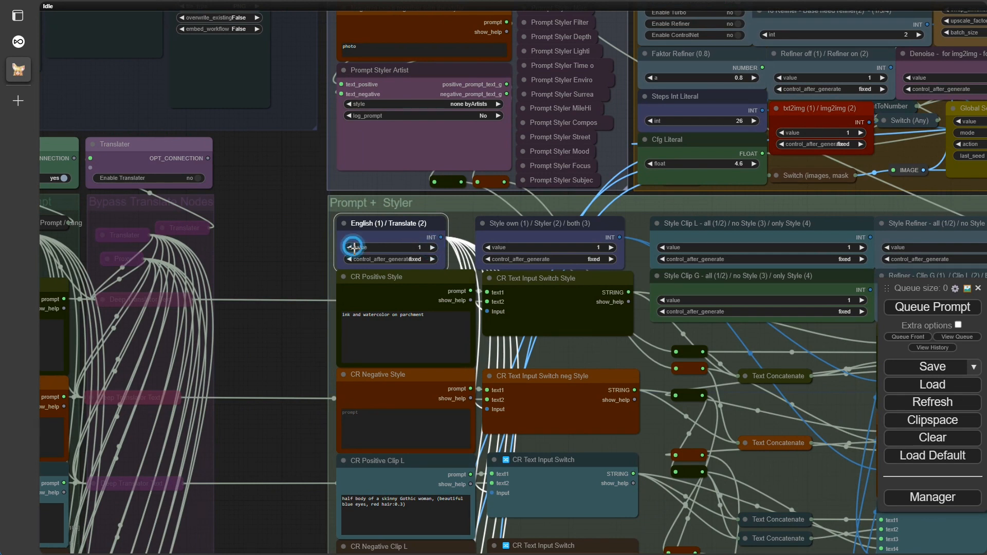
- Set the Style own (1) / Styler (2) / both (3) node in the Prompt + Styler group to 2
drag(302, 269, 276, 187)
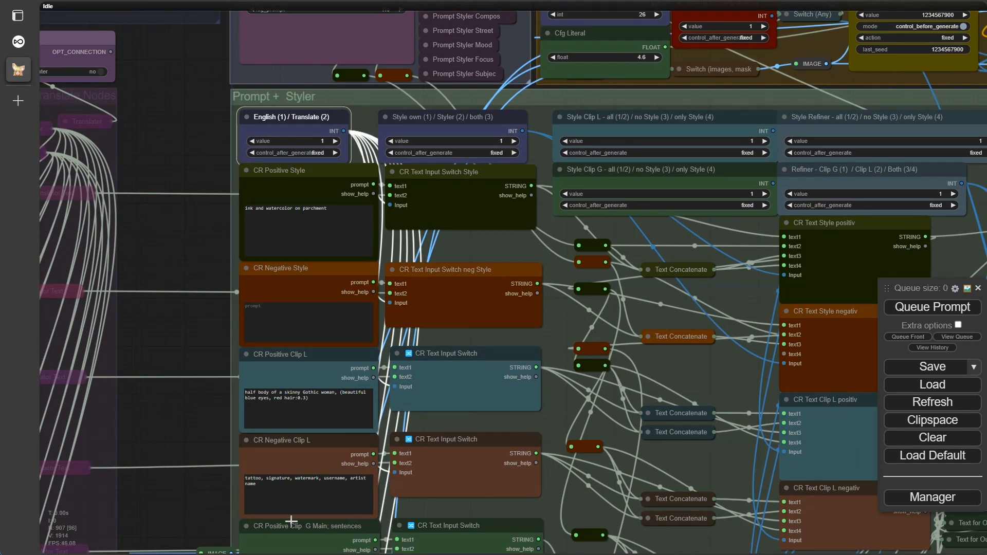
drag(208, 134, 154, 319)
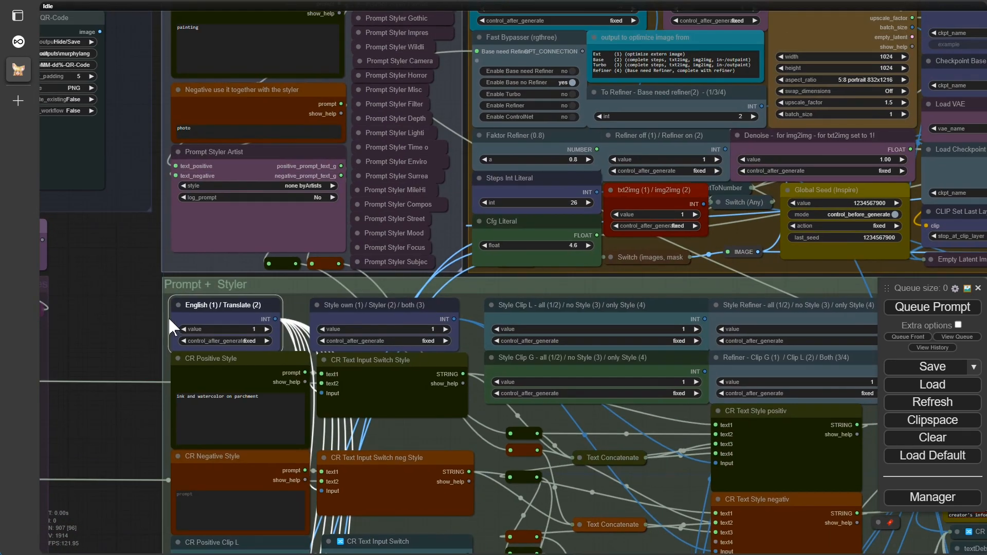
scroll(443, 342, up, 3)
scroll(443, 342, up, 1)
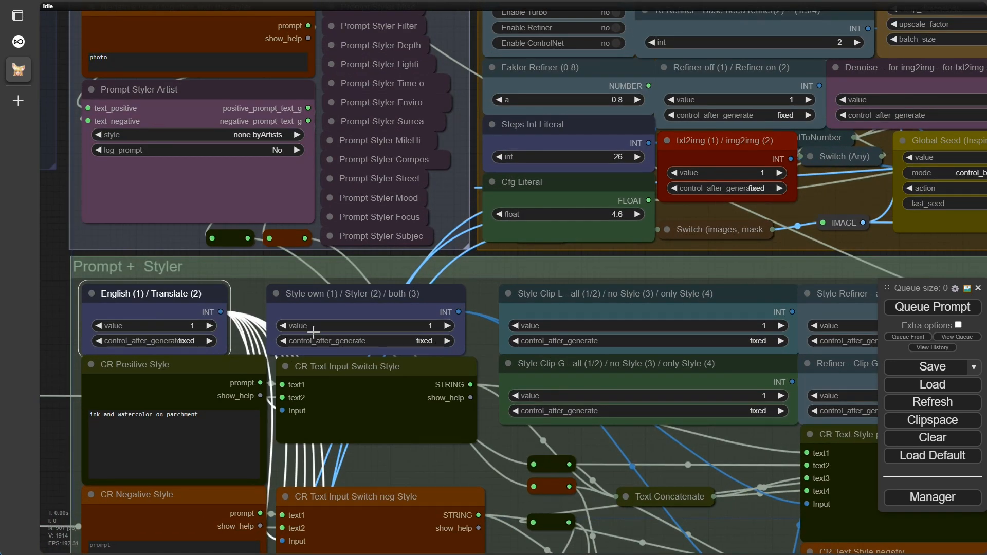
drag(372, 447, 434, 350)
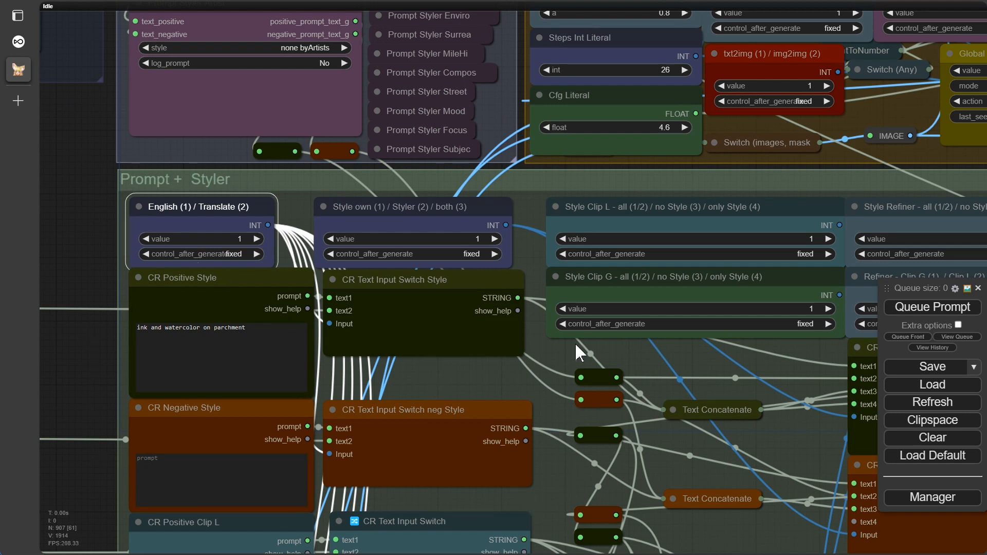
click(491, 240)
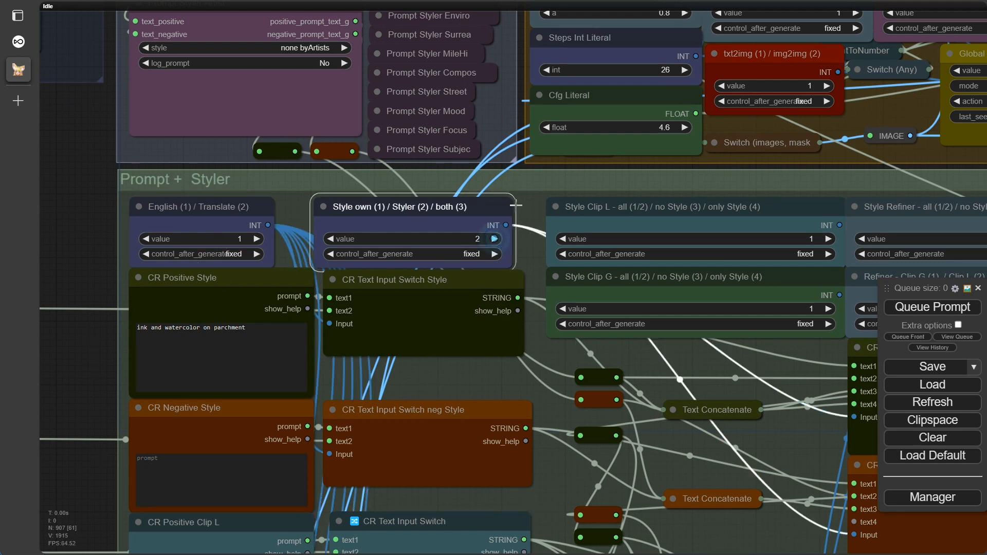
- Look over the Styler Select group and set the Style own (1) / Styler (2) / both (3) node to 3
drag(533, 202, 546, 466)
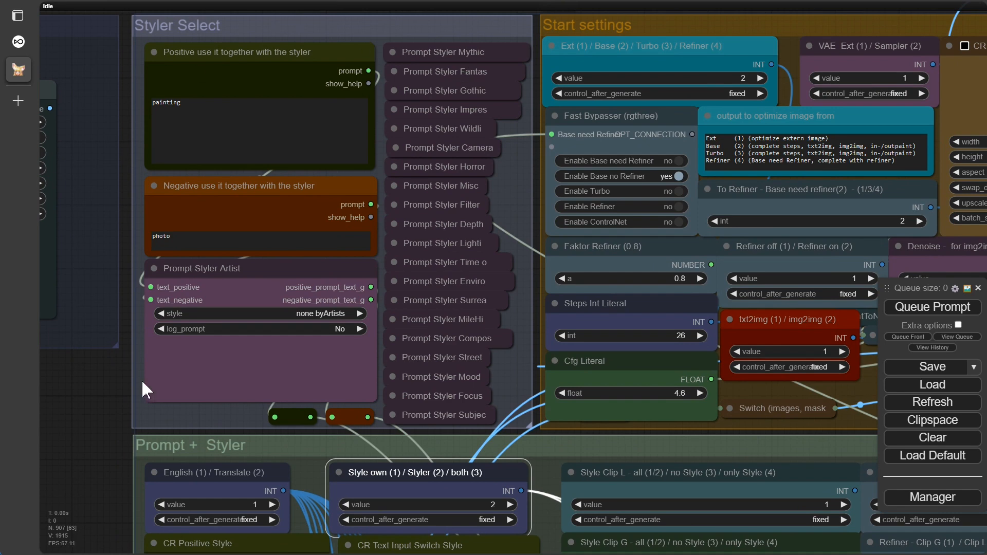
scroll(101, 380, down, 2)
drag(101, 381, 73, 159)
scroll(381, 227, down, 3)
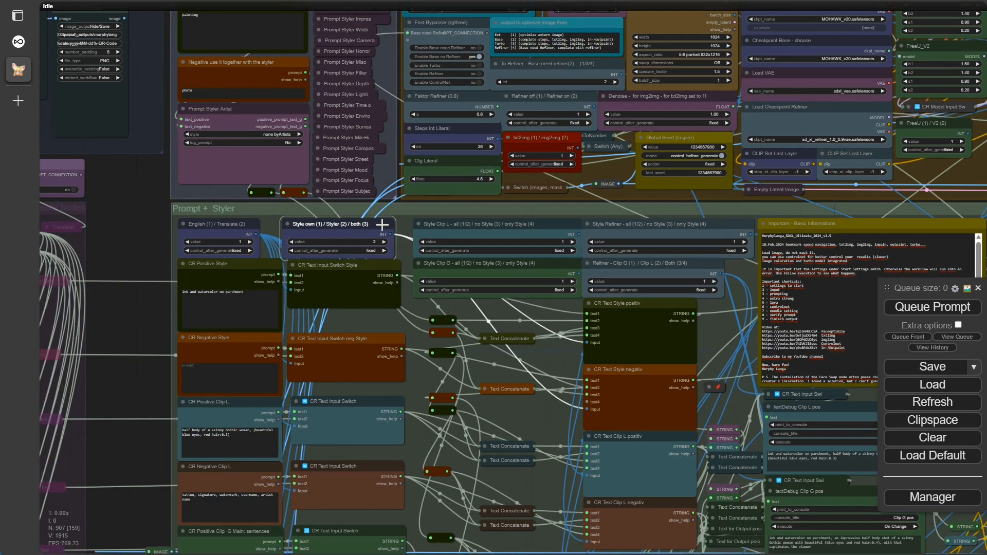
drag(377, 316, 380, 396)
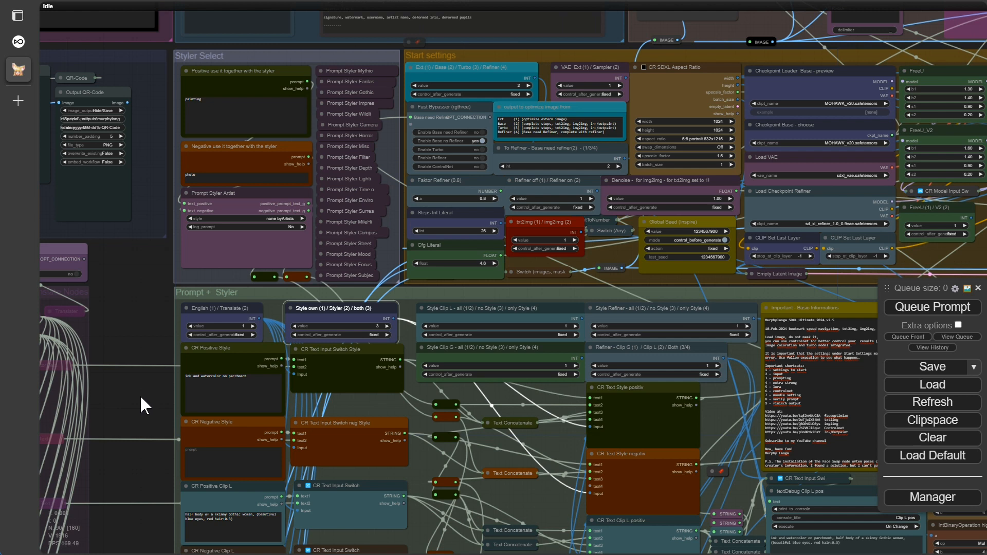
- Examine the Clip L and Clip G prompt nodes down to the strong prompts, and the conditioning switches beside the Instructions note
scroll(140, 395, up, 10)
drag(132, 436, 104, 188)
drag(128, 415, 109, 151)
mouse_move(121, 297)
mouse_down()
mouse_move(122, 149)
mouse_move(112, 174)
mouse_move(103, 45)
mouse_up()
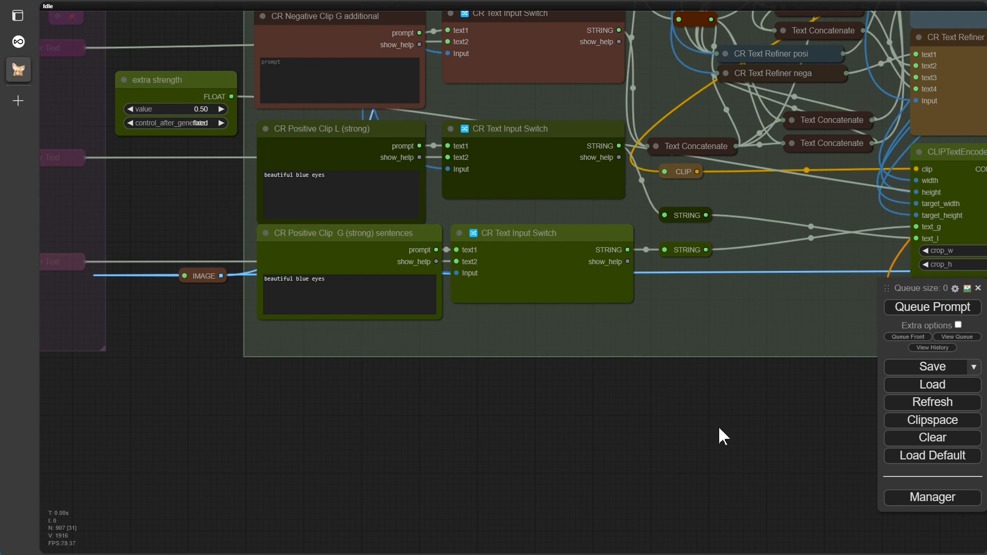
drag(719, 428, 102, 431)
drag(640, 417, 169, 467)
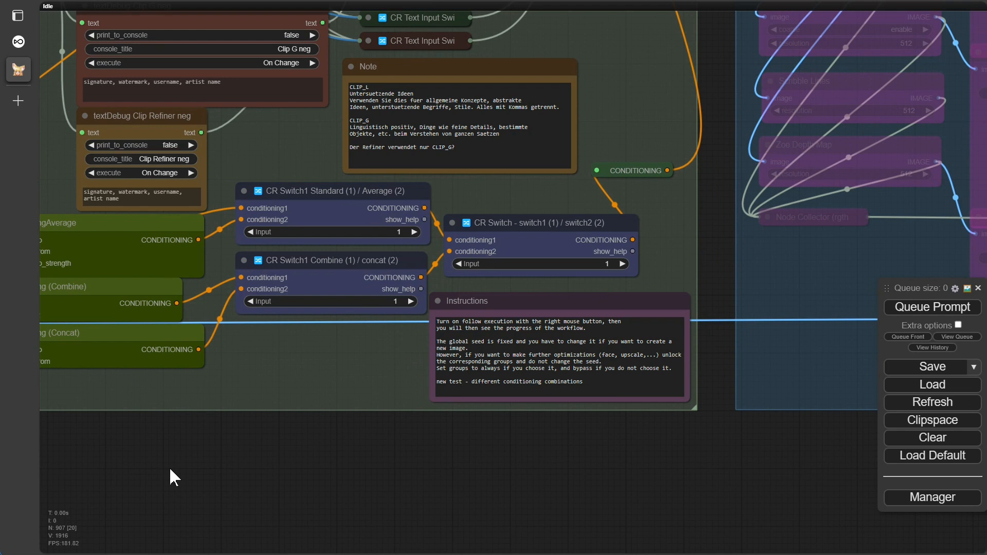
scroll(292, 442, up, 5)
drag(378, 329, 387, 518)
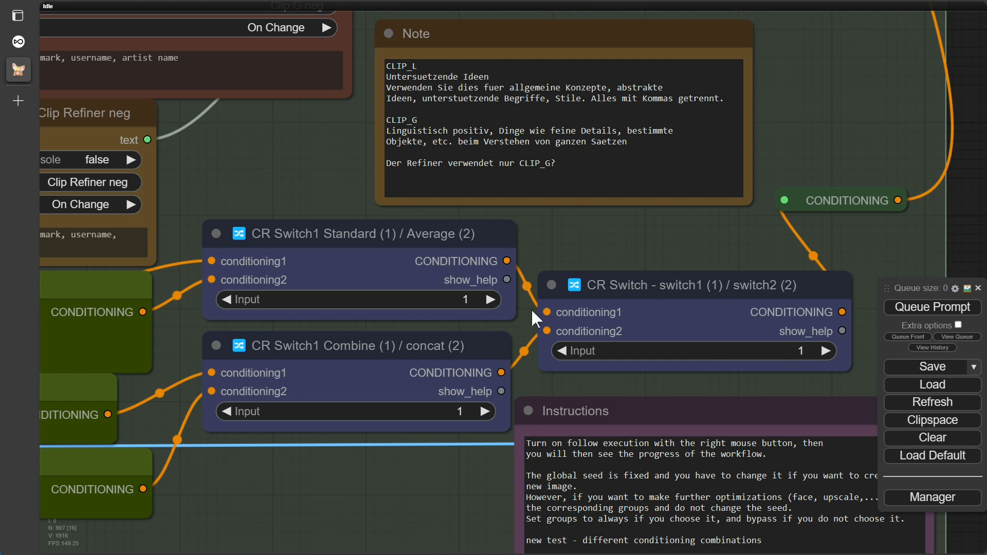
scroll(526, 302, down, 5)
scroll(487, 375, up, 5)
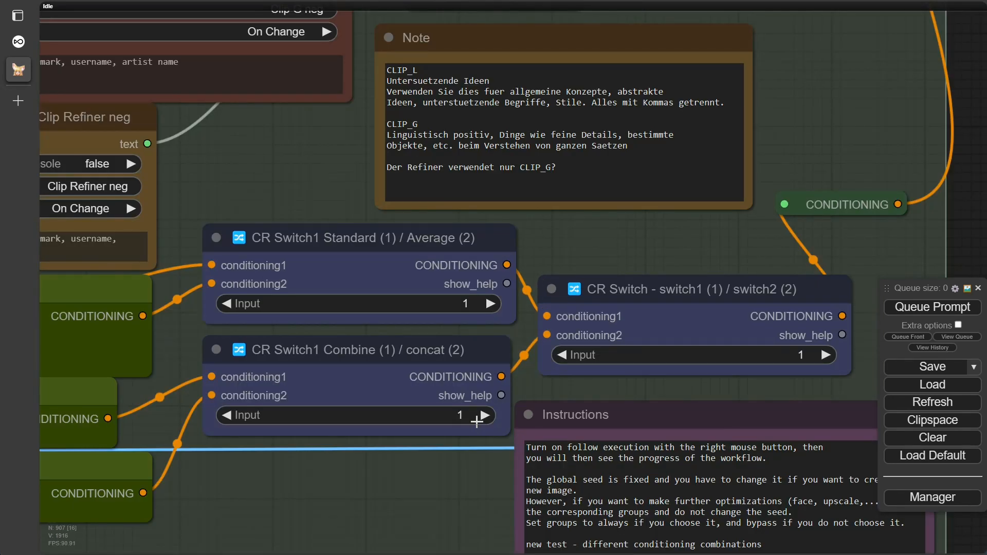
- Jump to the Lora bookmark and try enabling Lora Loaders 1 and 2 in the Fast Bypasser, disabling both again
key(5)
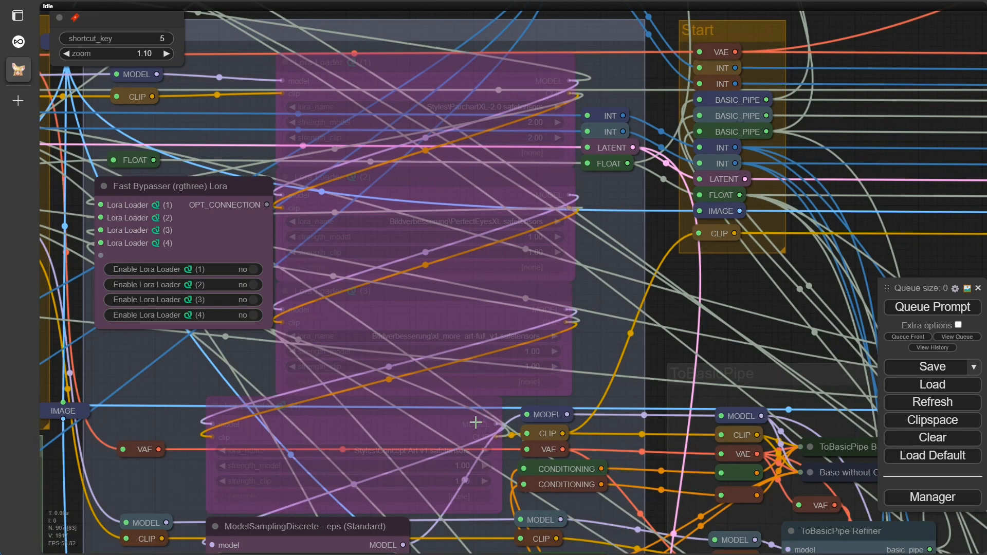
click(256, 272)
click(256, 283)
click(256, 283)
click(256, 269)
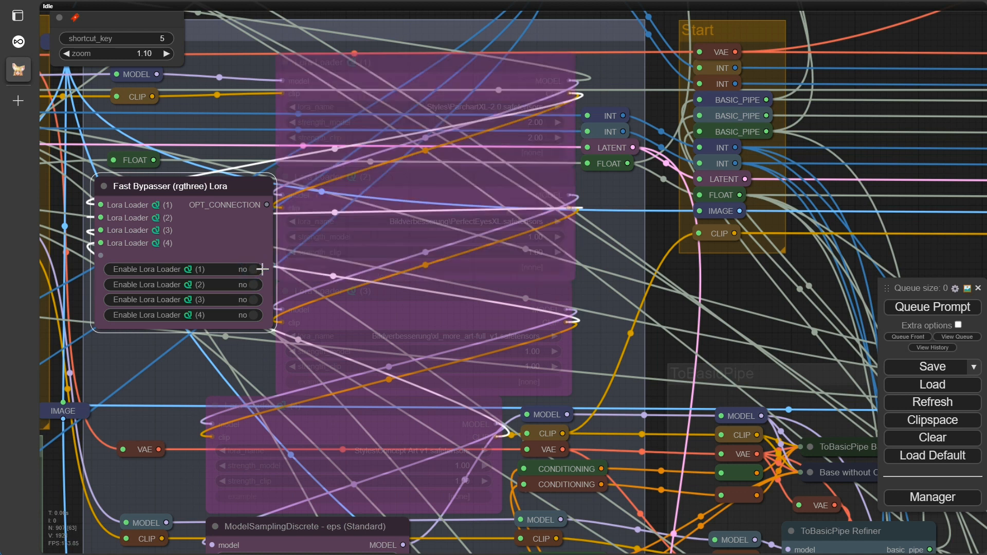
- Jump to the Controlnet group and try its enable toggles in the Controlnet Group bypasser, disabling ControlNet again
key(4)
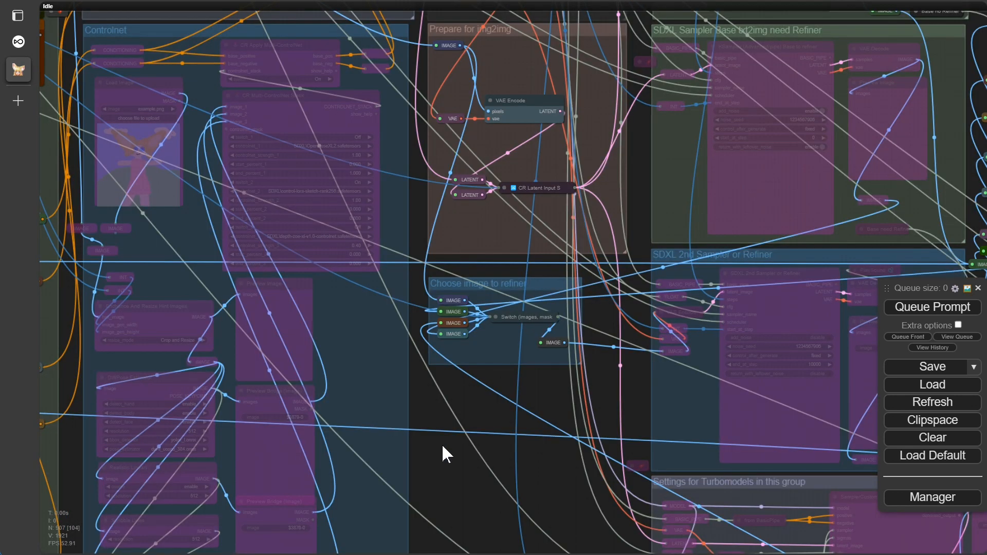
scroll(442, 454, down, 3)
drag(455, 543, 446, 470)
scroll(463, 506, up, 5)
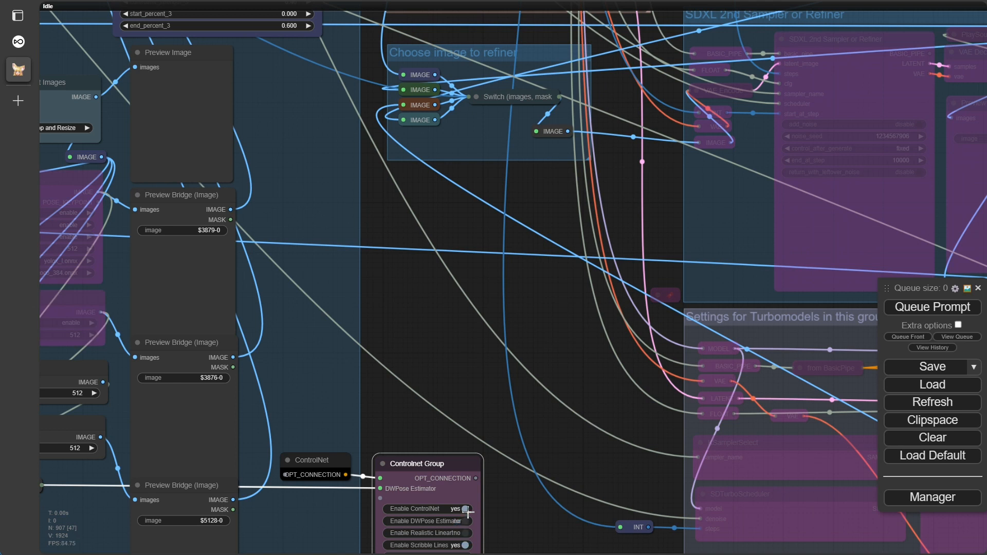
click(464, 509)
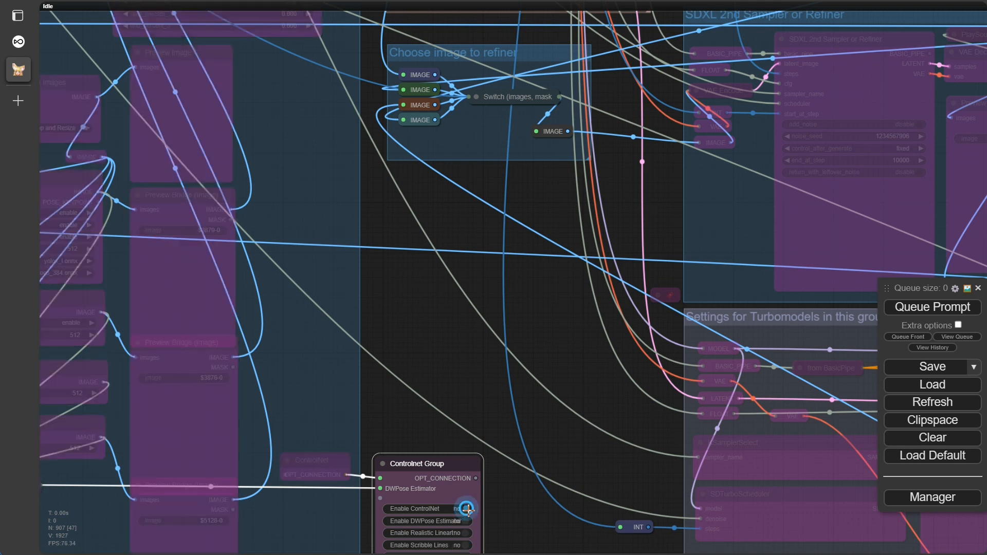
scroll(439, 427, down, 4)
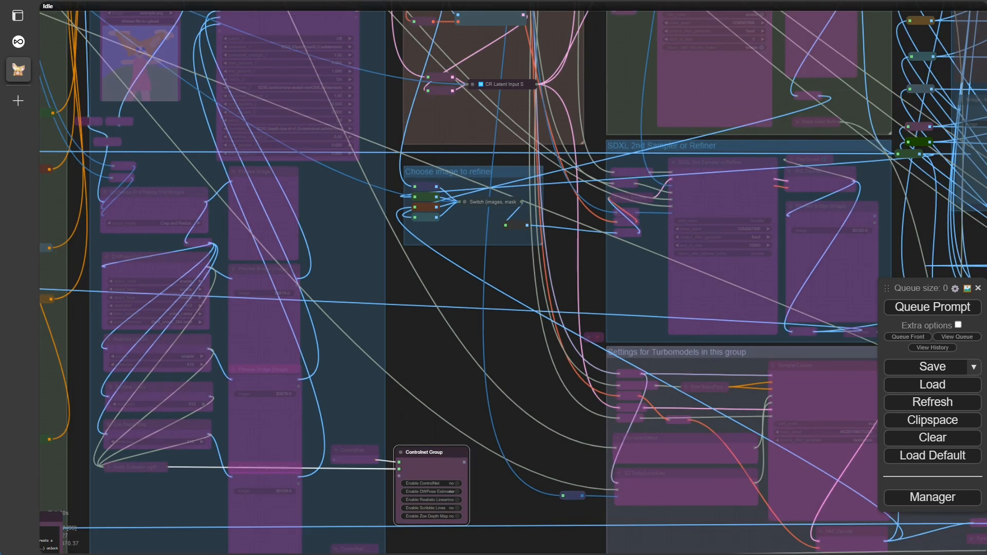
- Jump to the noodle setting bookmark and examine the from/to connection groups, preview bridges and the latent upscale note
key(7)
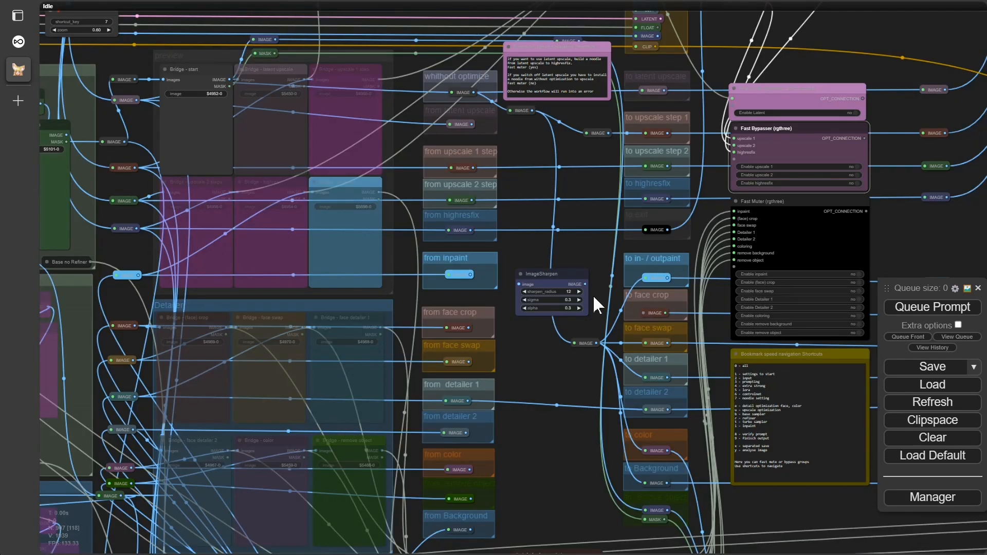
scroll(538, 185, up, 7)
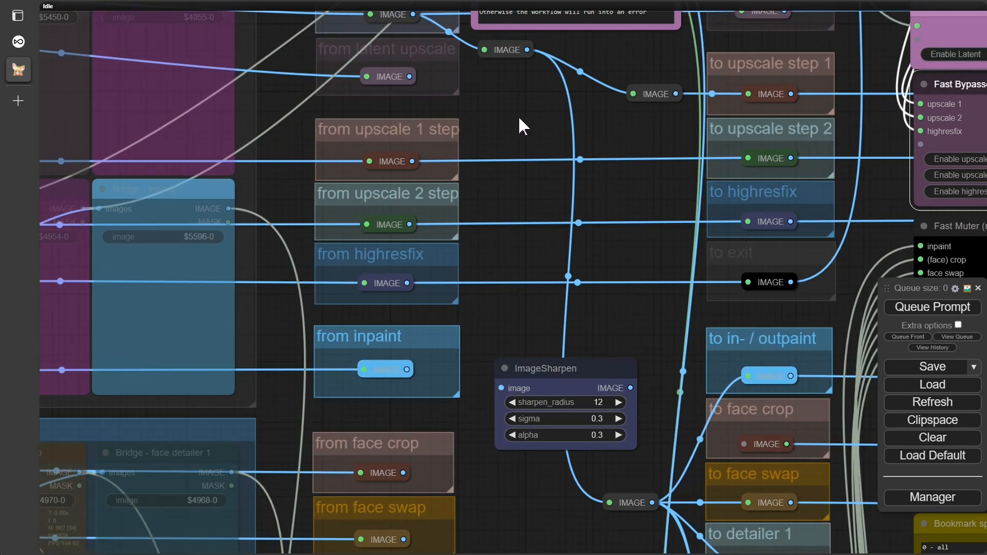
drag(522, 125, 757, 206)
scroll(757, 206, down, 2)
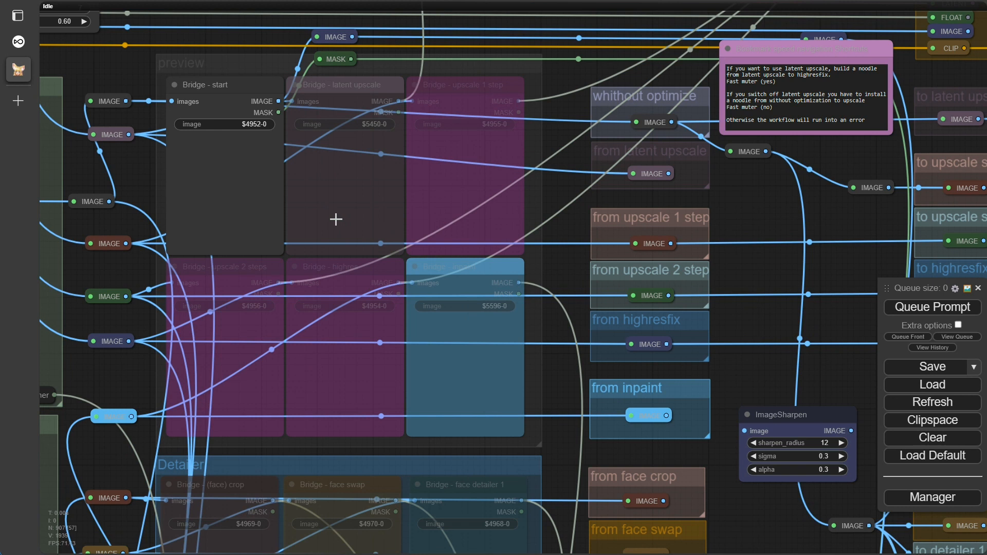
scroll(335, 219, up, 1)
drag(802, 398, 484, 456)
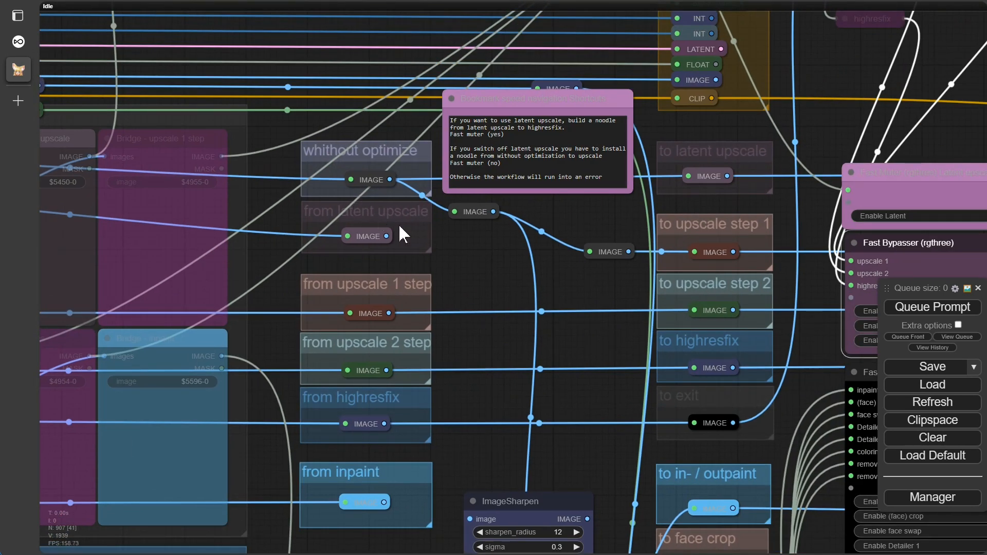
- Examine the from/to connection groups from upscale down to Background, along with the image sharpen node and the Fast Muter beside them
drag(498, 273, 421, 244)
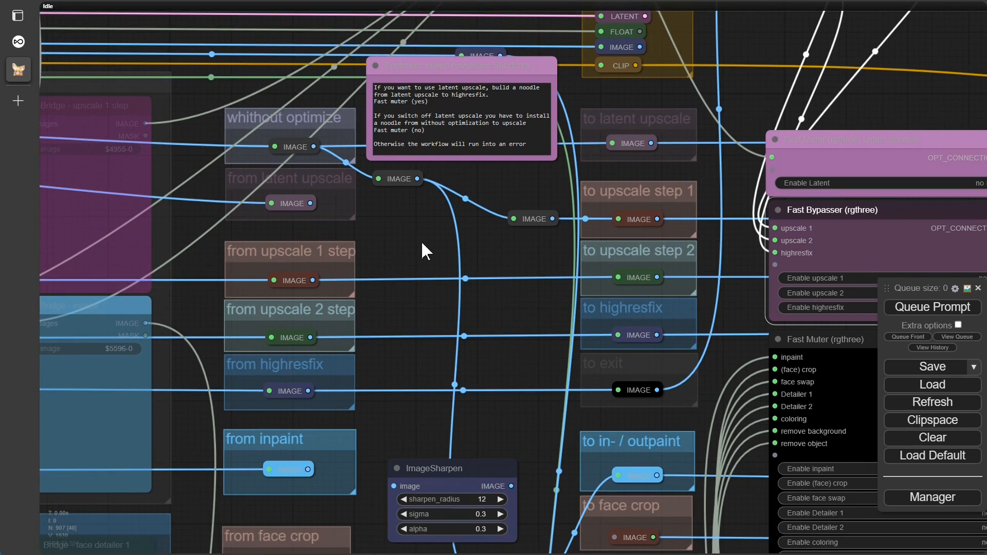
scroll(420, 243, down, 2)
drag(425, 282, 402, 114)
drag(376, 443, 435, 303)
scroll(436, 303, down, 4)
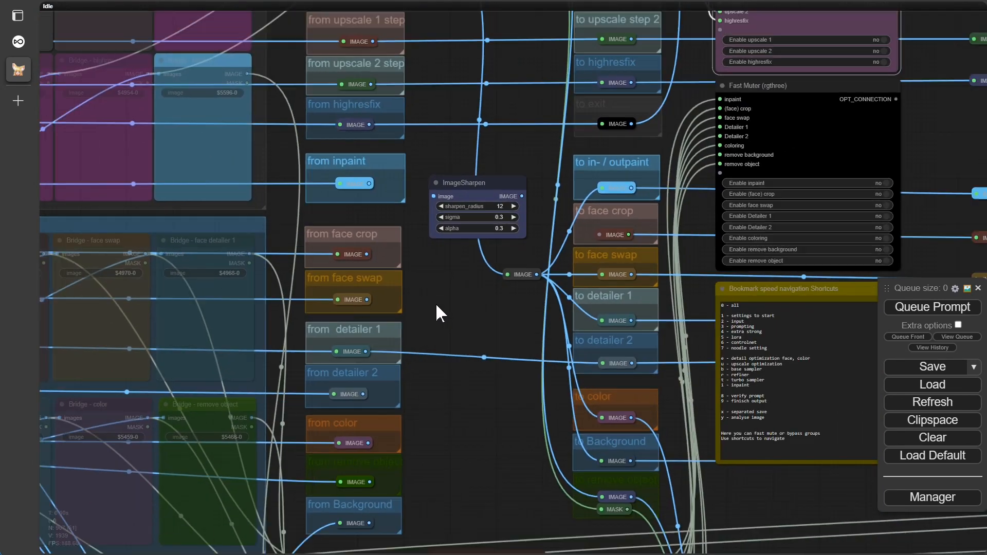
drag(472, 387, 400, 519)
scroll(405, 288, down, 1)
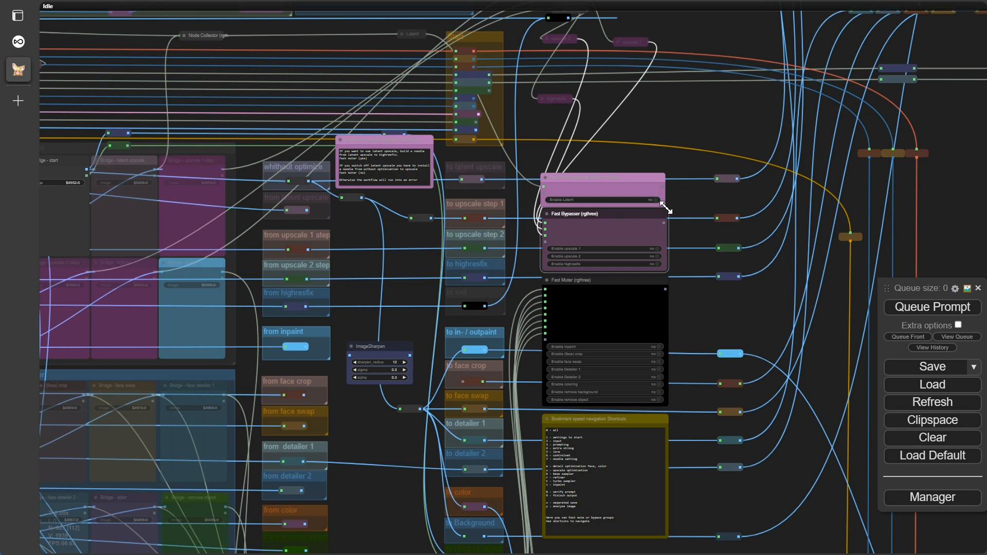
scroll(574, 232, down, 3)
scroll(438, 235, down, 6)
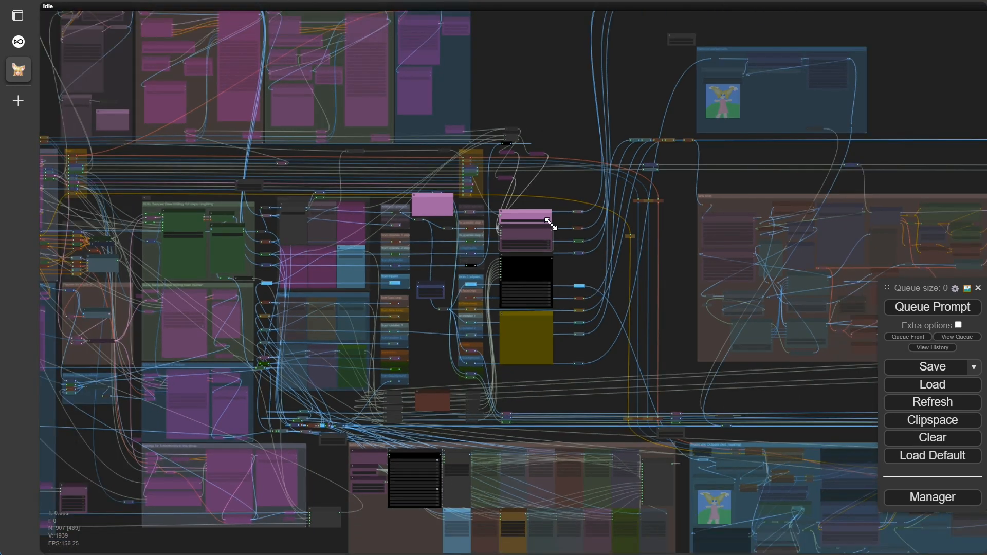
- Try enabling face swap in the Fast Muter beside the to in- / outpaint and detailer groups
scroll(335, 286, up, 19)
drag(118, 133, 128, 222)
drag(140, 469, 222, 229)
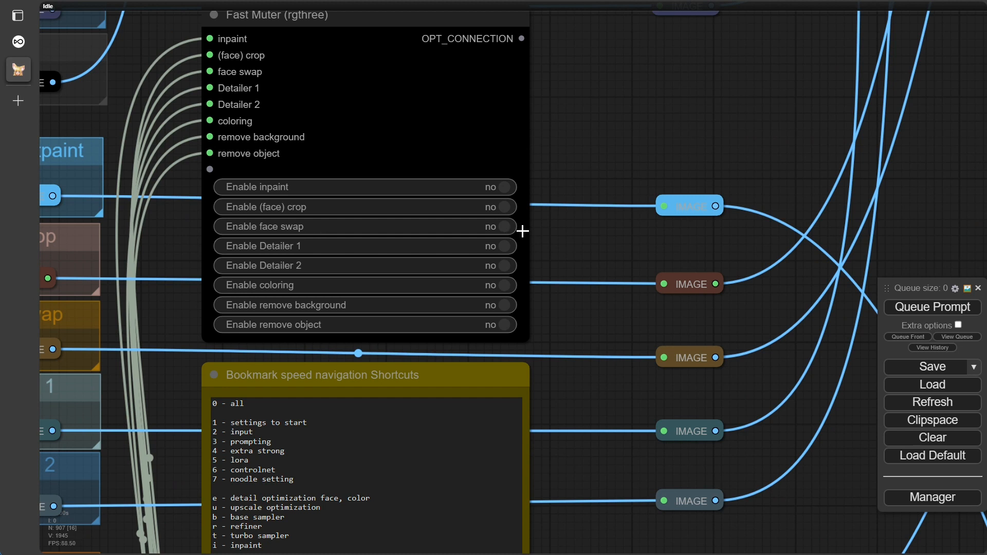
click(505, 226)
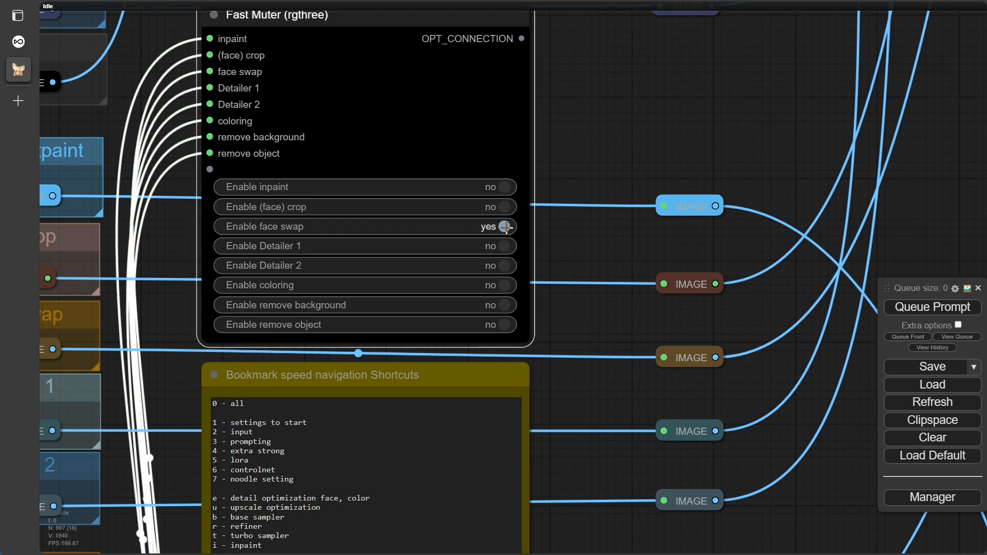
scroll(308, 285, down, 12)
drag(189, 360, 469, 390)
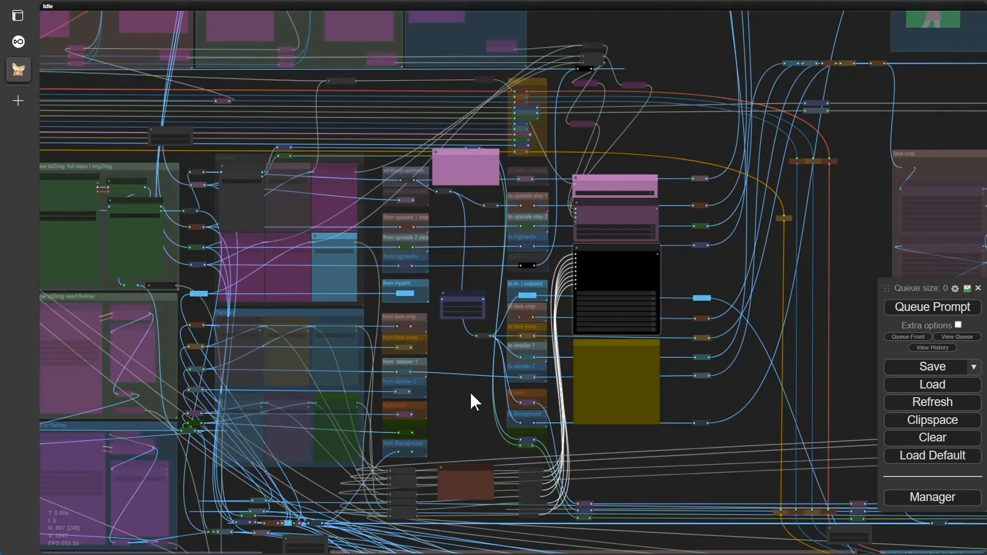
click(470, 390)
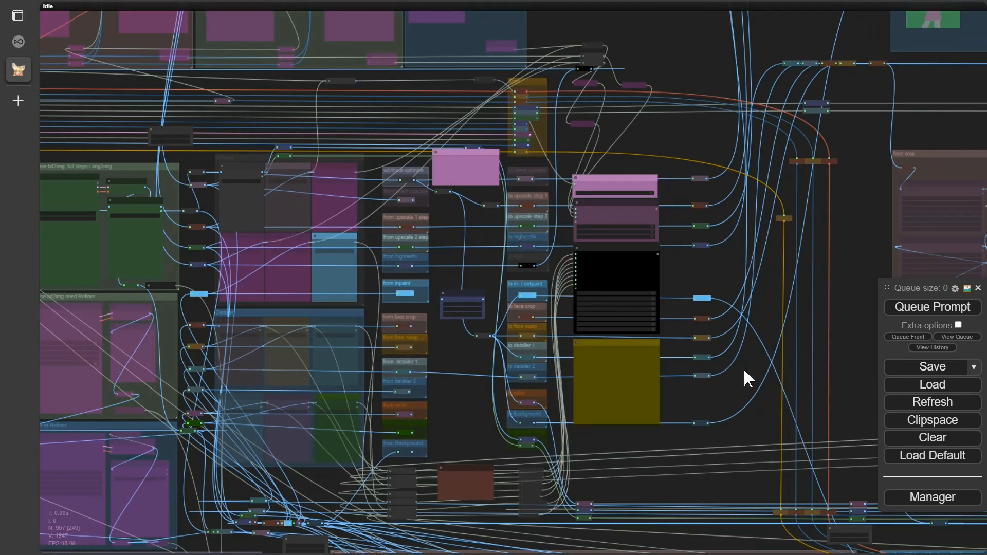
- Turn on Follow execution for the canvas and queue the prompt to generate the start image
right_click(844, 248)
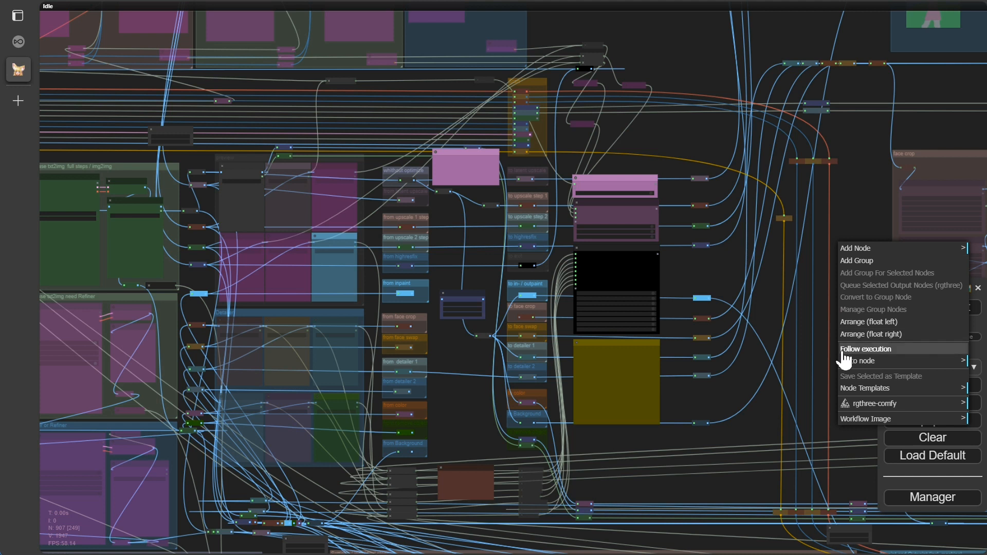
click(875, 351)
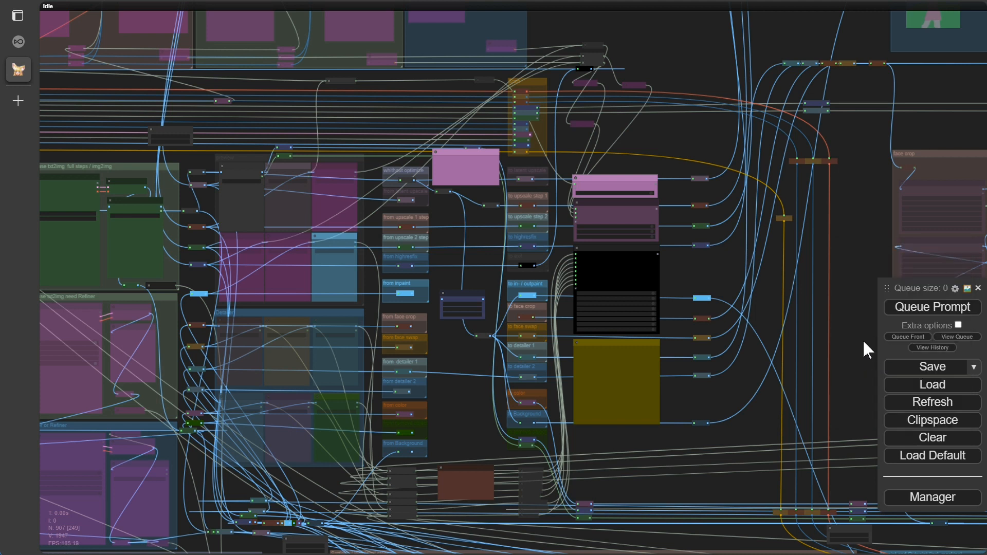
click(918, 308)
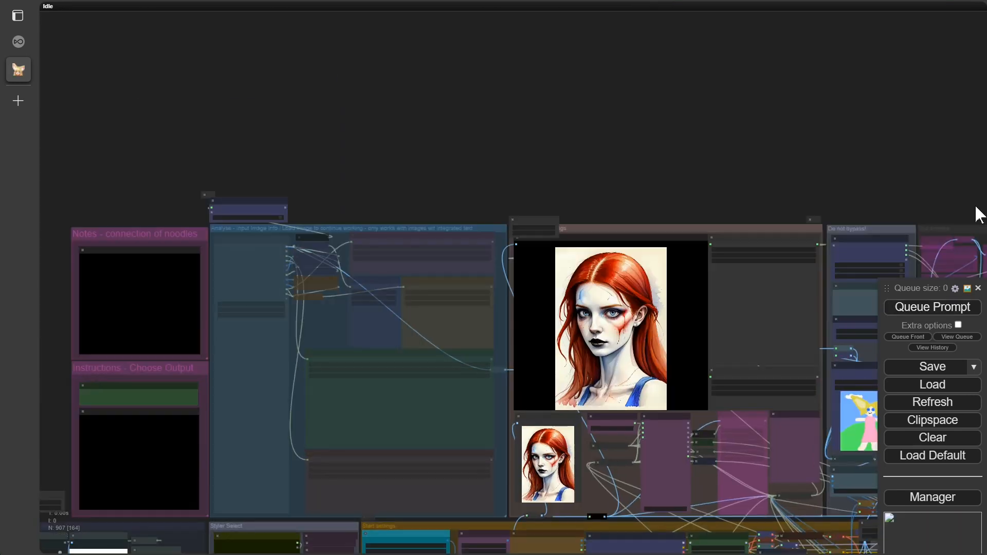
- Jump to the noodle setting bookmark and enable face swap in the Fast Muter
key(7)
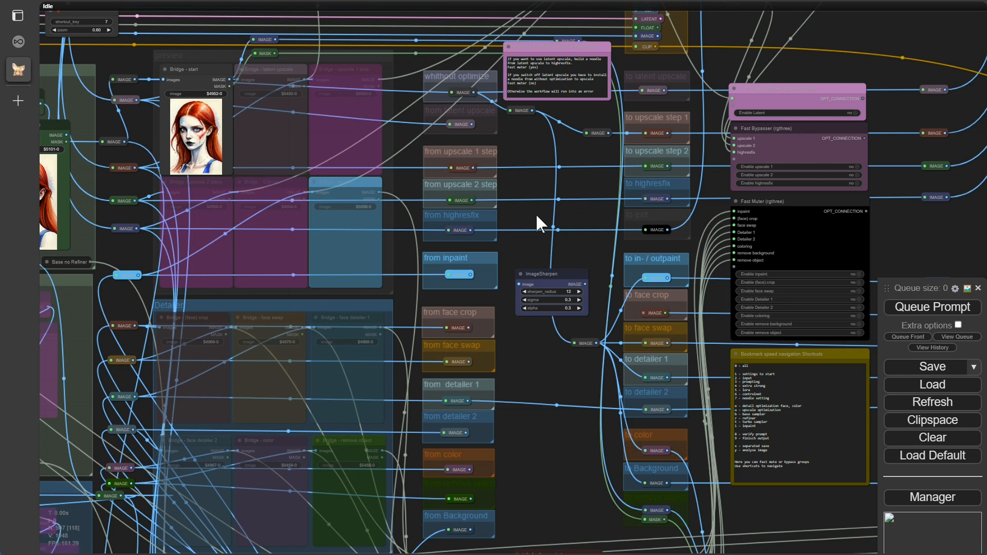
scroll(536, 212, up, 4)
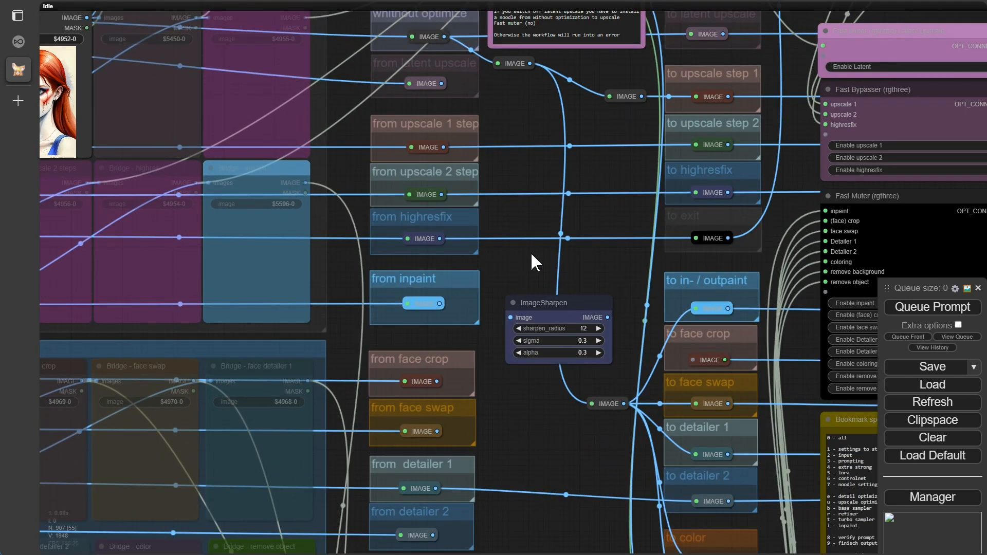
scroll(533, 250, down, 1)
drag(588, 251, 411, 241)
scroll(570, 282, up, 4)
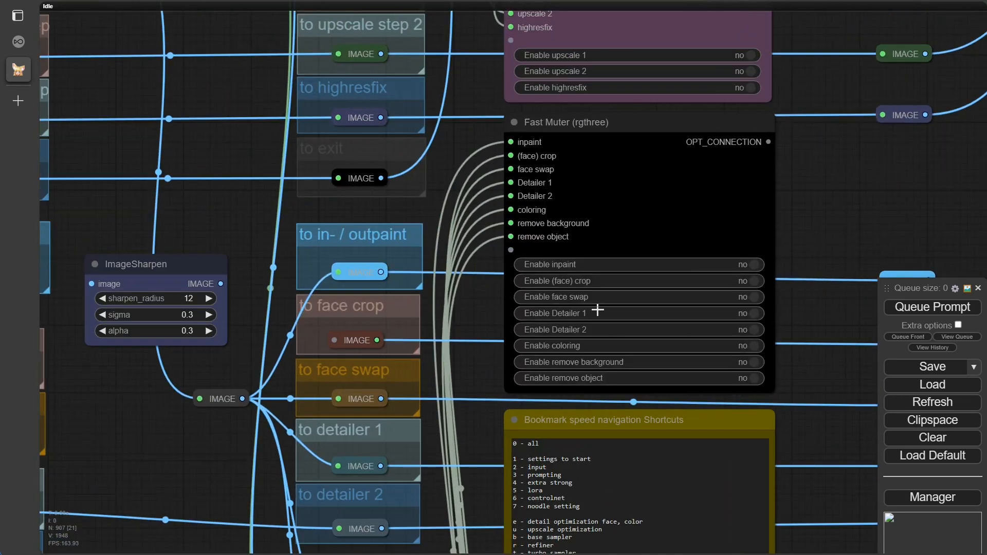
scroll(598, 310, up, 3)
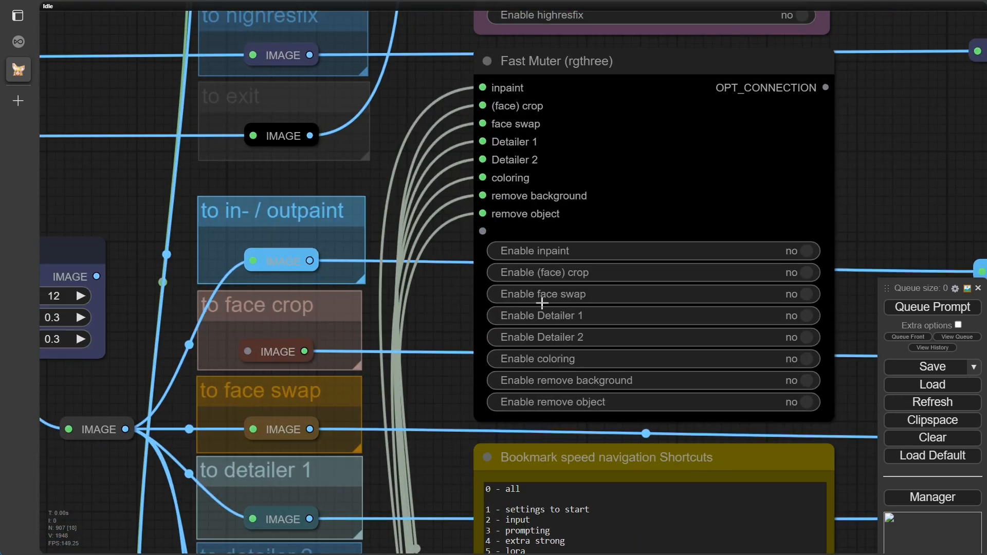
click(809, 296)
scroll(379, 276, down, 6)
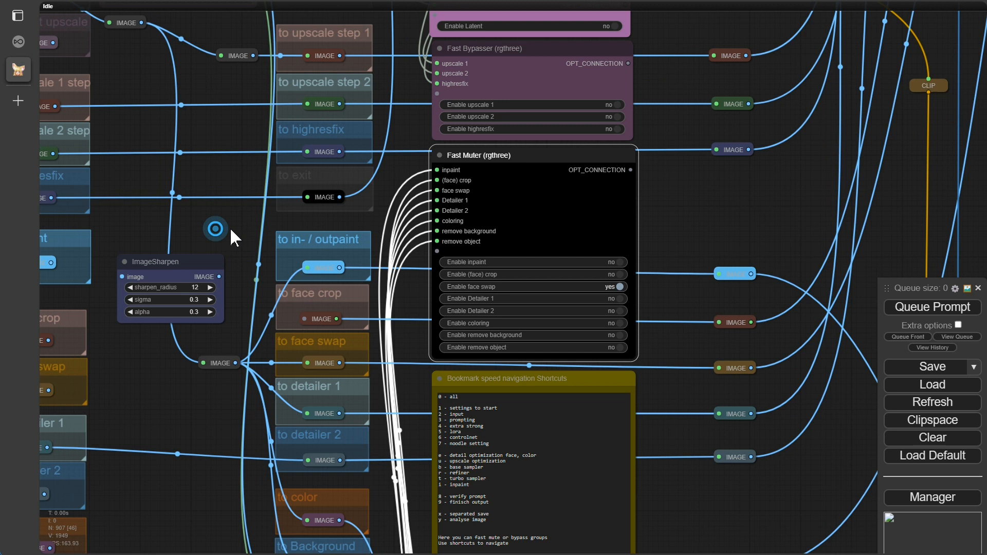
- Connect the image output of the from face swap group to the reroute feeding the to upscale step 1 group
drag(230, 227, 457, 226)
scroll(360, 377, down, 1)
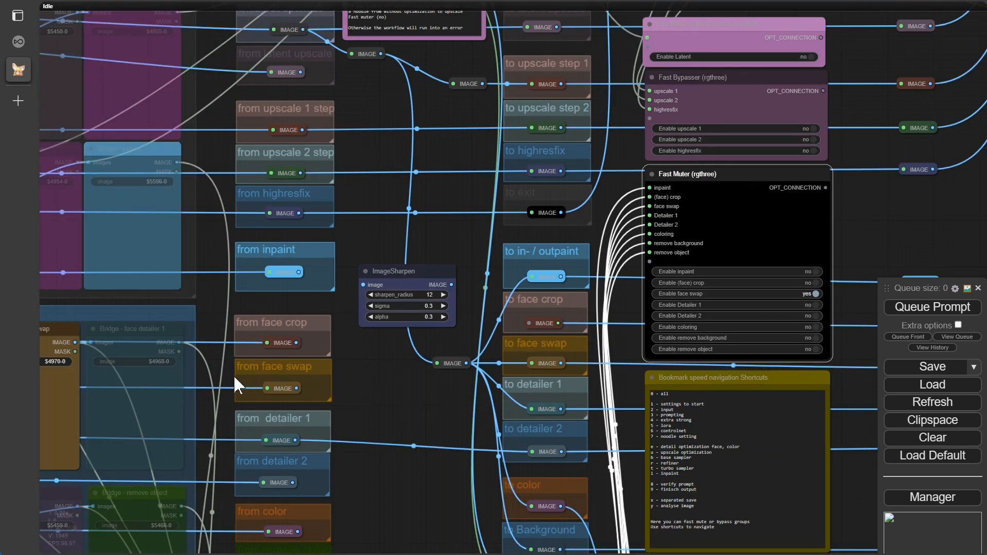
click(297, 388)
drag(297, 387, 452, 86)
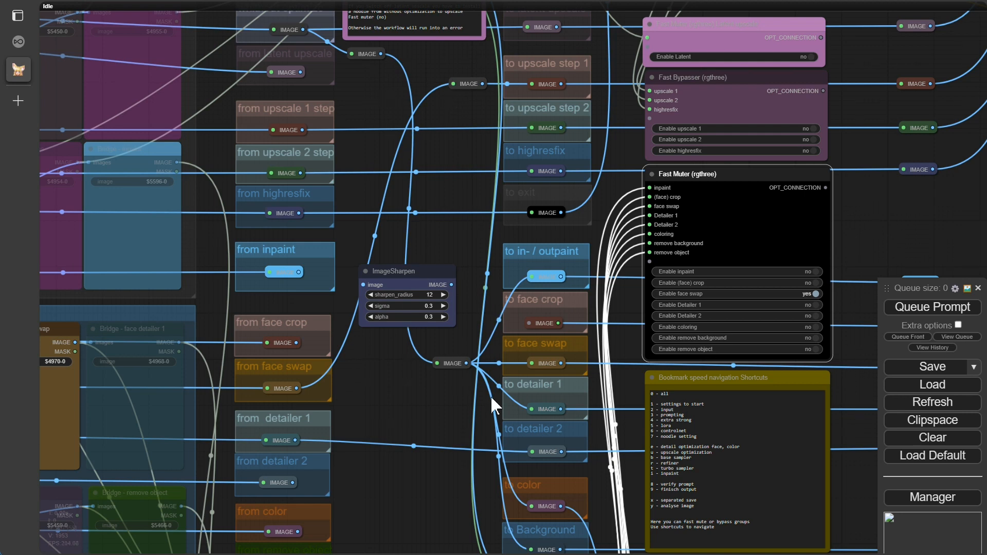
- Enable Output faceswap in the save intermediate steps Fast Muter of the Settings / individual steps group
scroll(437, 487, down, 4)
drag(436, 487, 506, 123)
scroll(395, 333, up, 6)
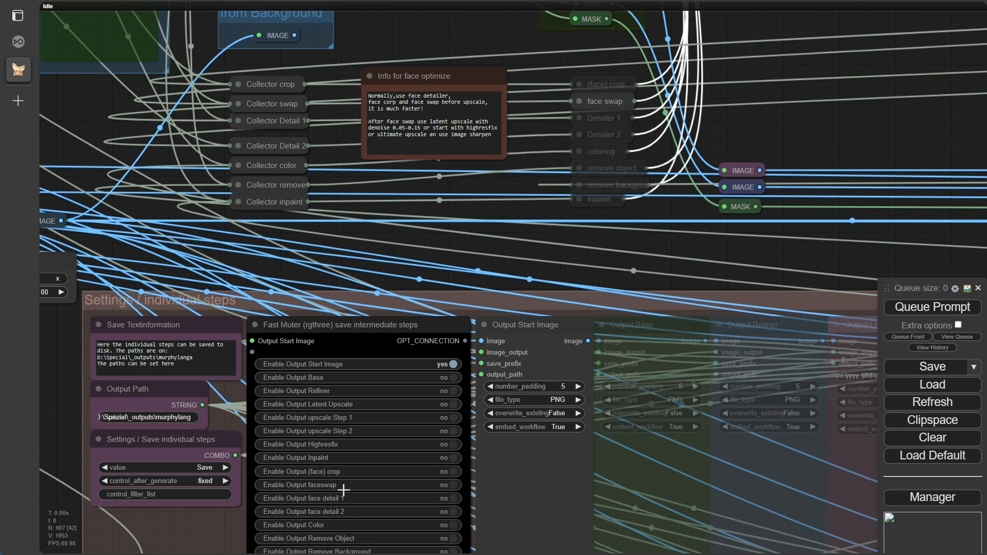
click(454, 486)
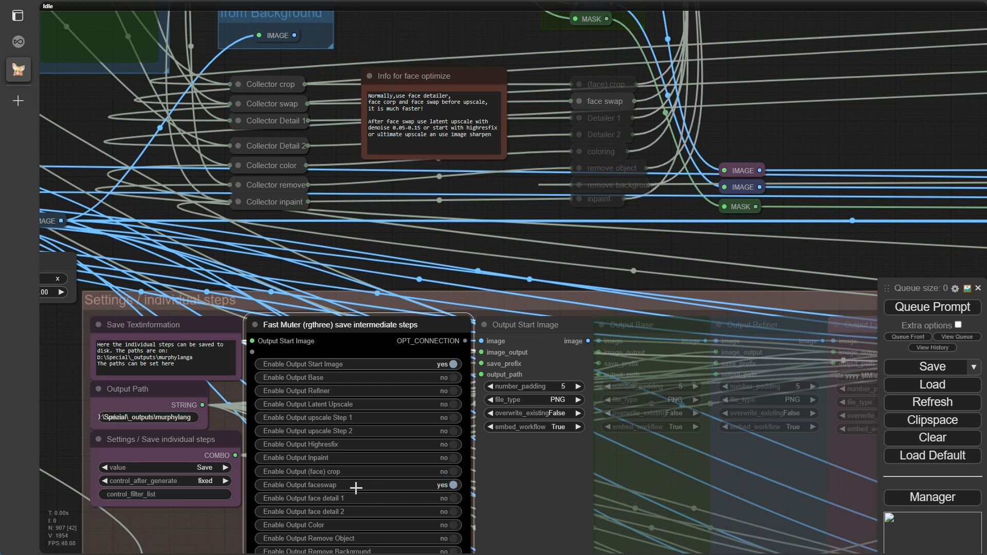
- Choose ich_face.png as the new face image in the face swap group
scroll(412, 397, down, 8)
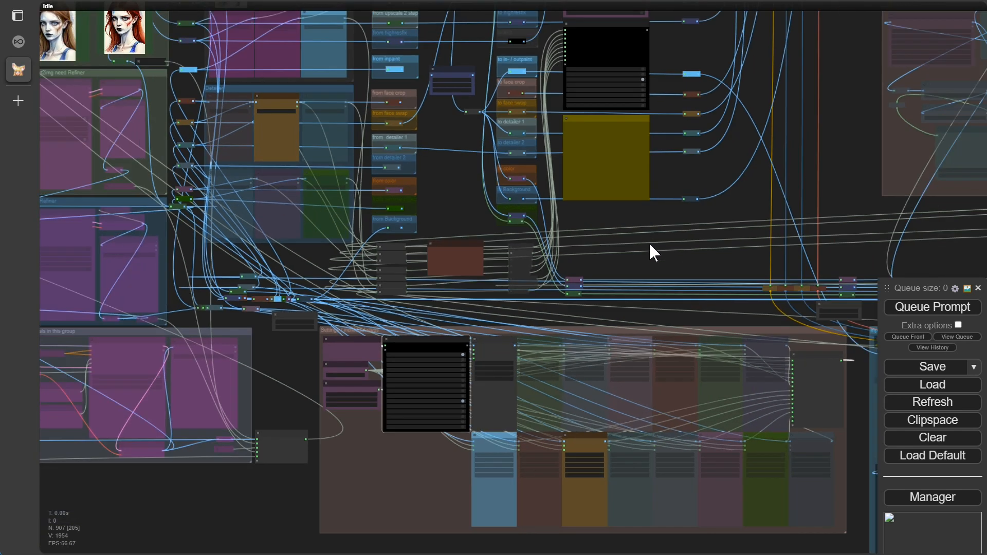
drag(662, 247, 2, 259)
drag(745, 255, 328, 359)
scroll(565, 301, up, 5)
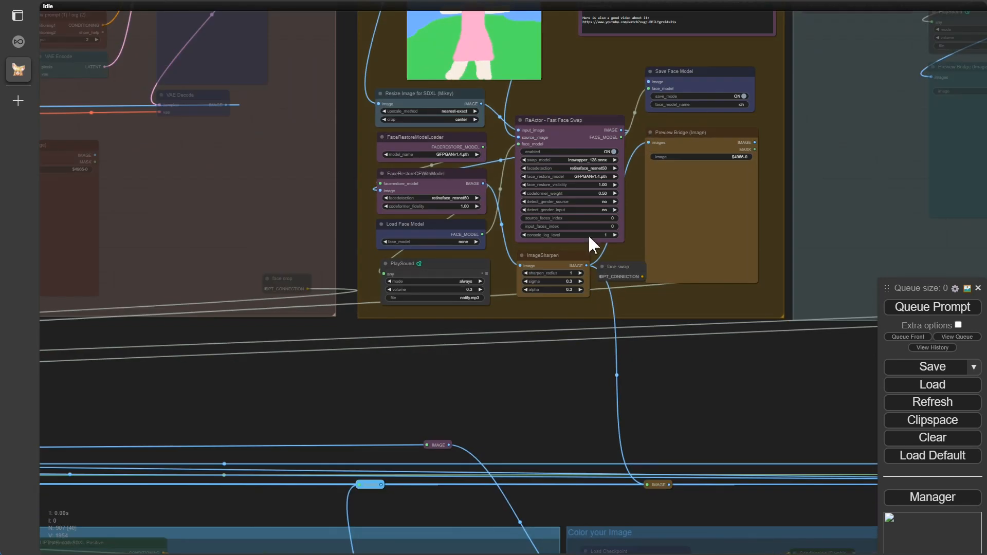
drag(591, 74, 518, 293)
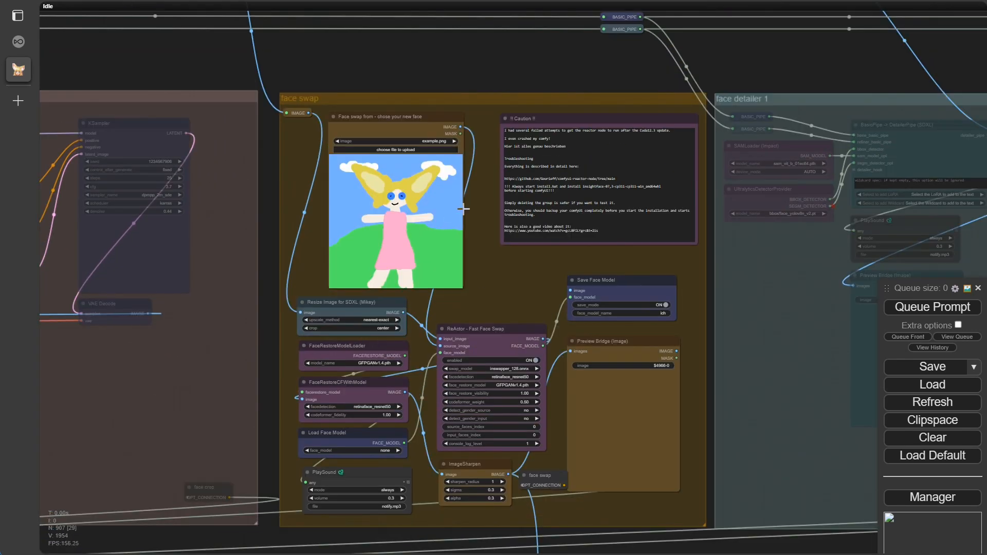
scroll(493, 205, up, 3)
scroll(483, 198, up, 1)
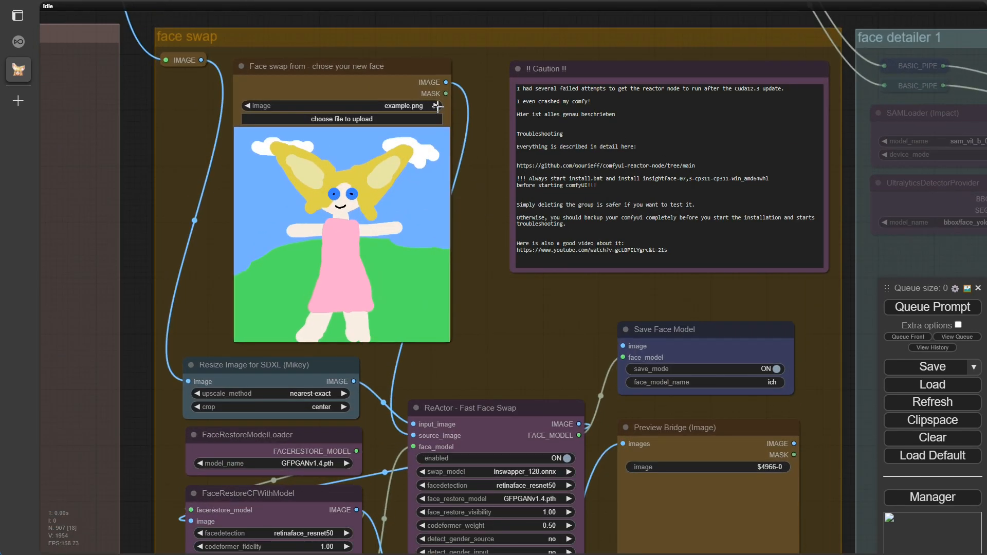
click(436, 106)
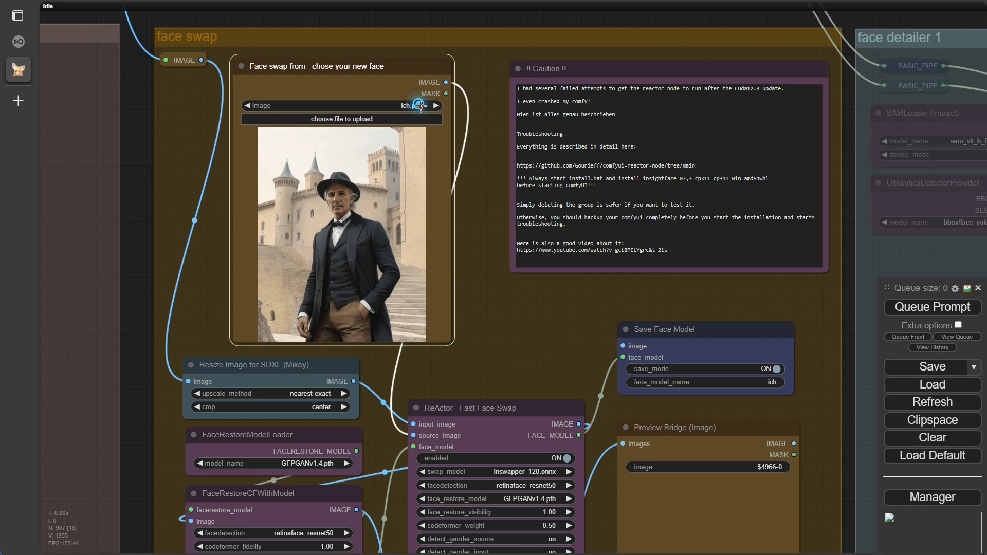
click(419, 106)
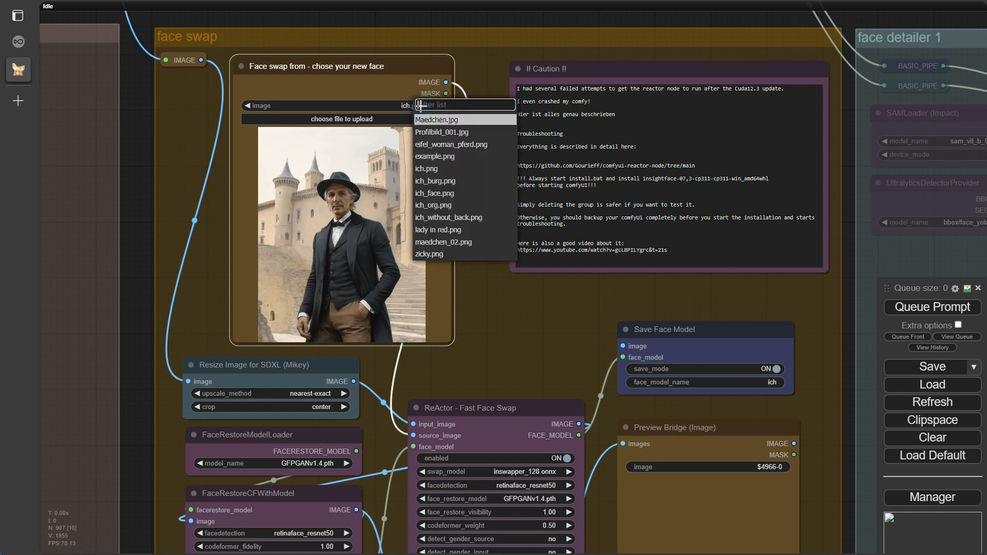
click(434, 193)
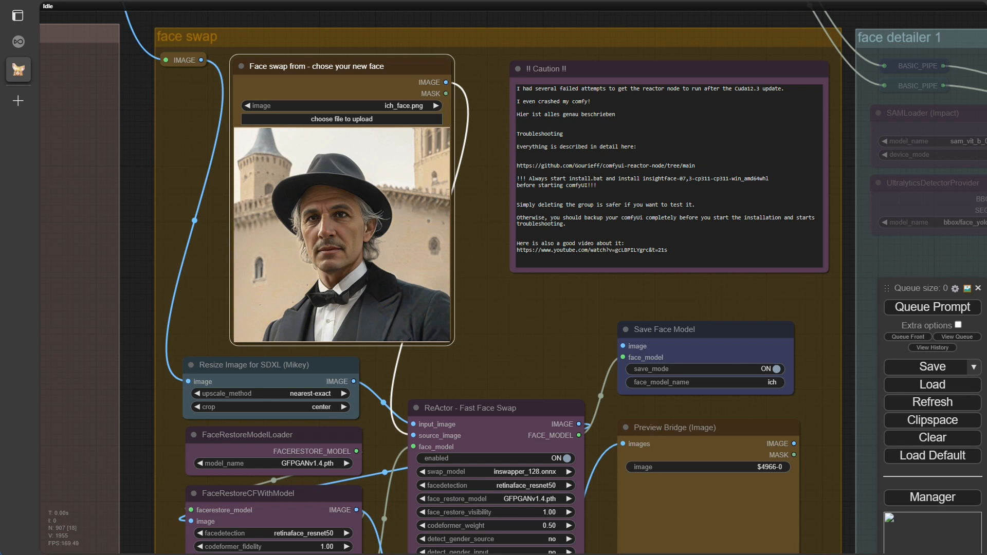
- Delete the video recommendation and its YouTube link from the end of the Caution note
scroll(656, 297, up, 1)
scroll(534, 289, up, 5)
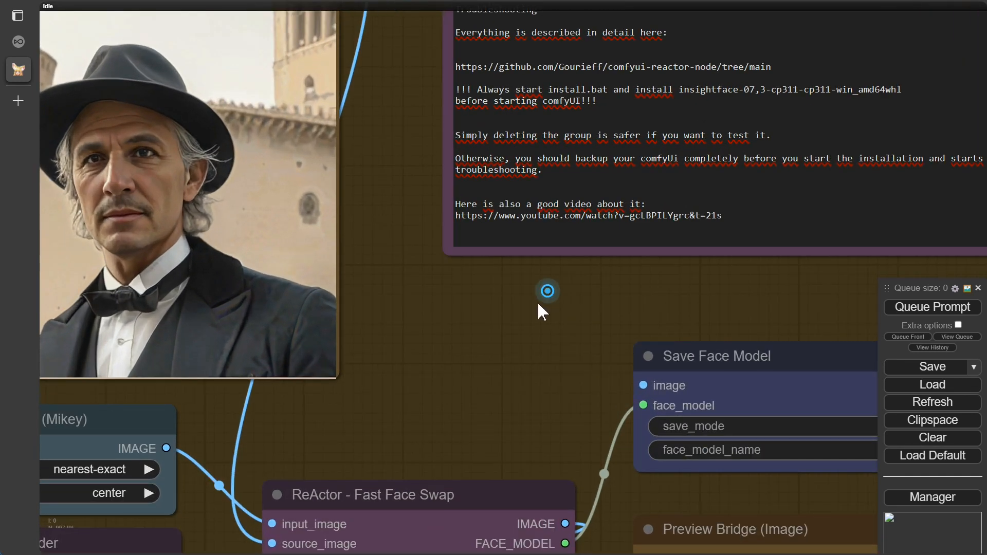
drag(537, 301, 468, 356)
click(663, 272)
drag(666, 271, 387, 259)
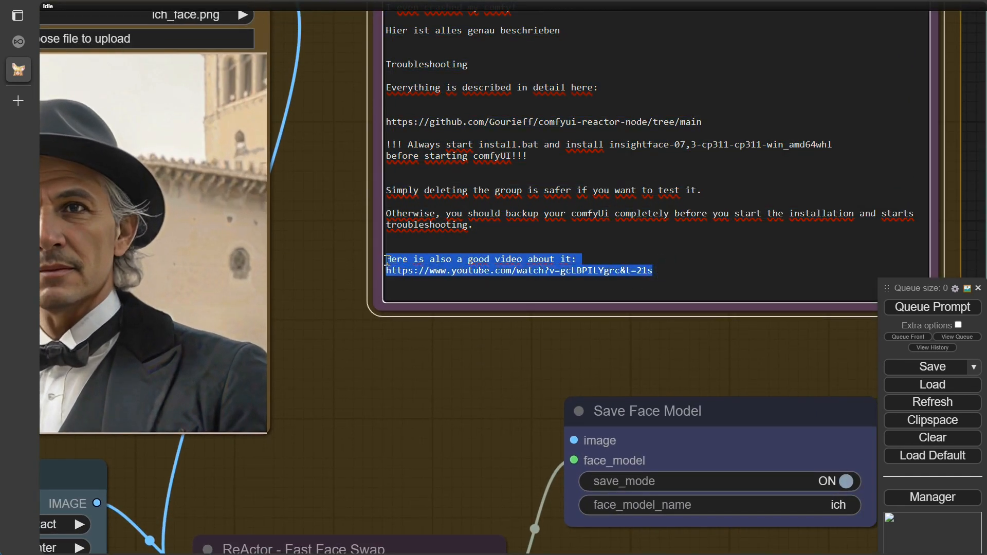
key(BackSpace)
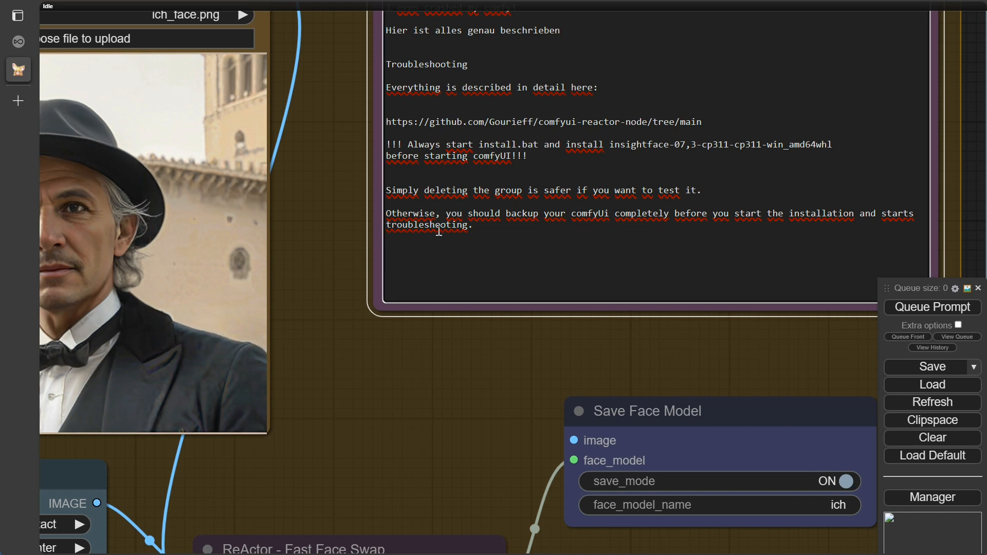
- Examine the shortened Caution note, then the settings of the ReActor Fast Face Swap, face restore, face model and resize nodes
drag(341, 147, 333, 213)
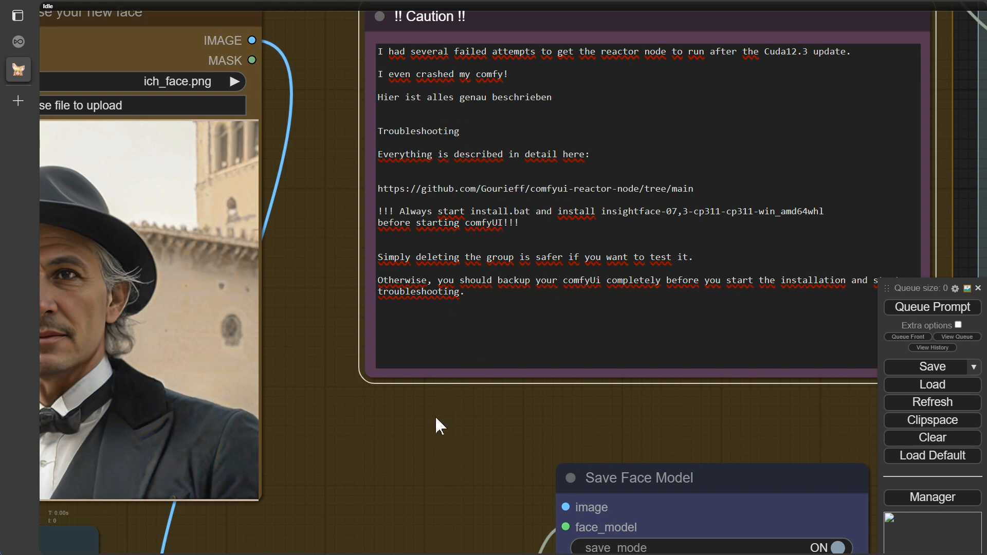
scroll(434, 417, down, 4)
drag(385, 456, 534, 280)
scroll(497, 310, down, 2)
drag(496, 310, 443, 171)
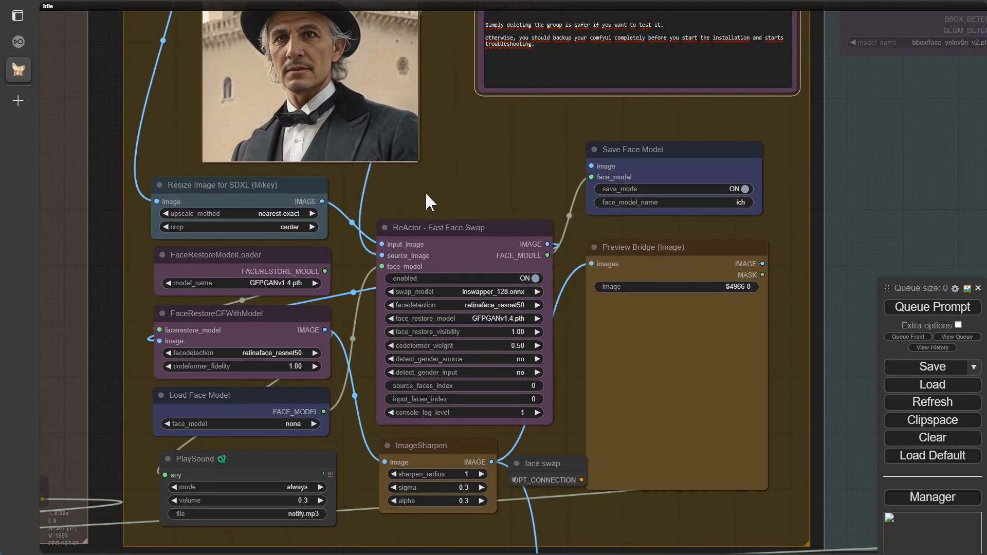
scroll(397, 196, up, 4)
drag(392, 205, 469, 173)
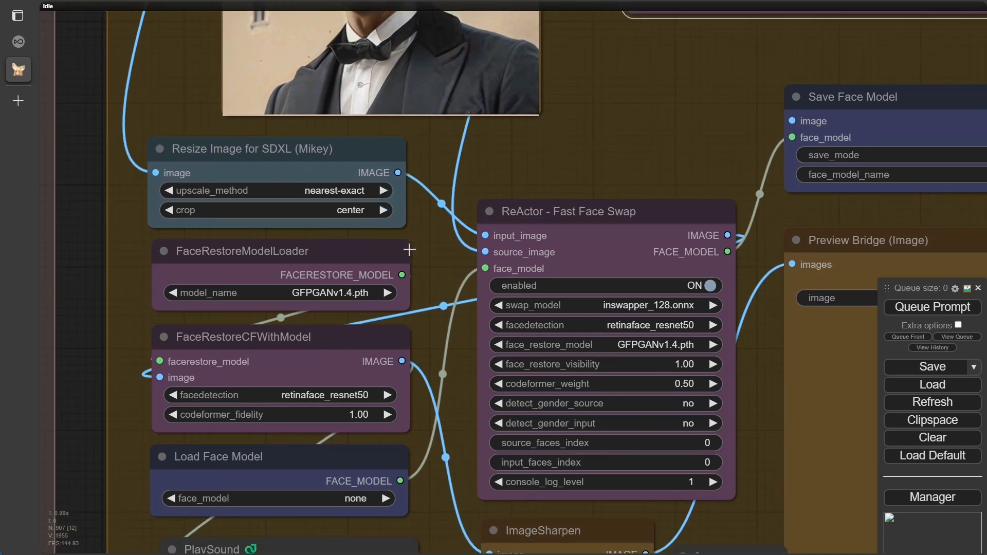
scroll(409, 249, down, 3)
scroll(354, 297, up, 5)
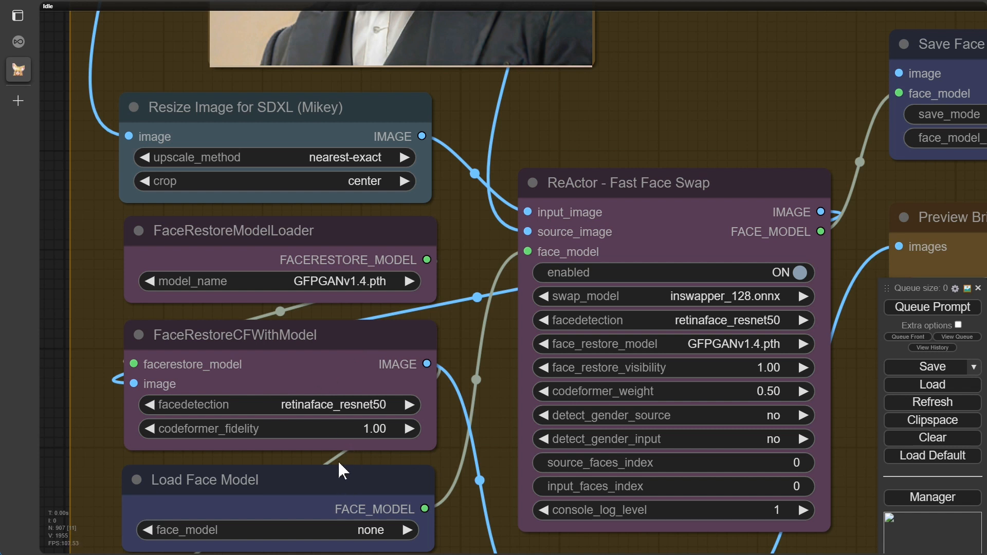
drag(371, 455, 272, 366)
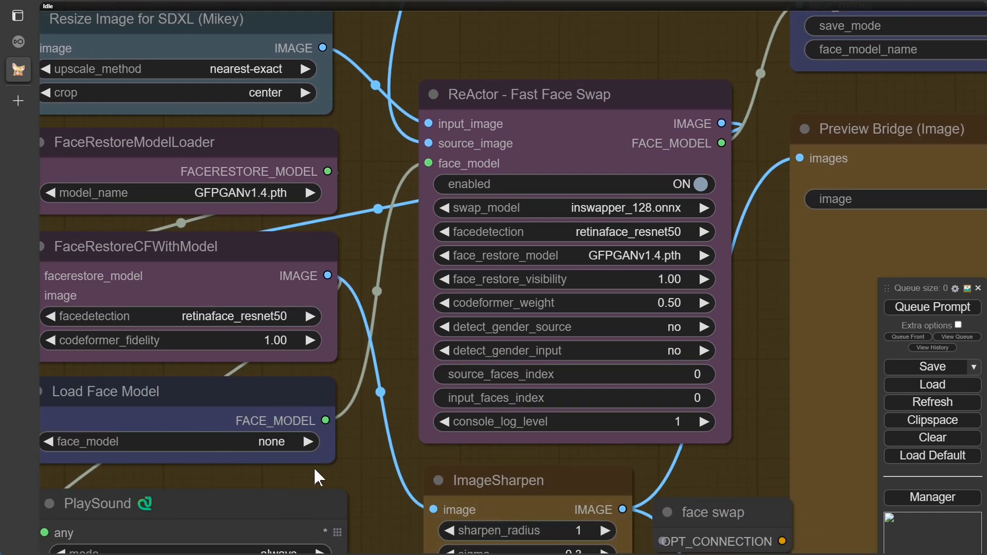
- Set the face_model_name of the Save Face Model node to murphy
scroll(383, 272, down, 2)
drag(371, 198, 146, 187)
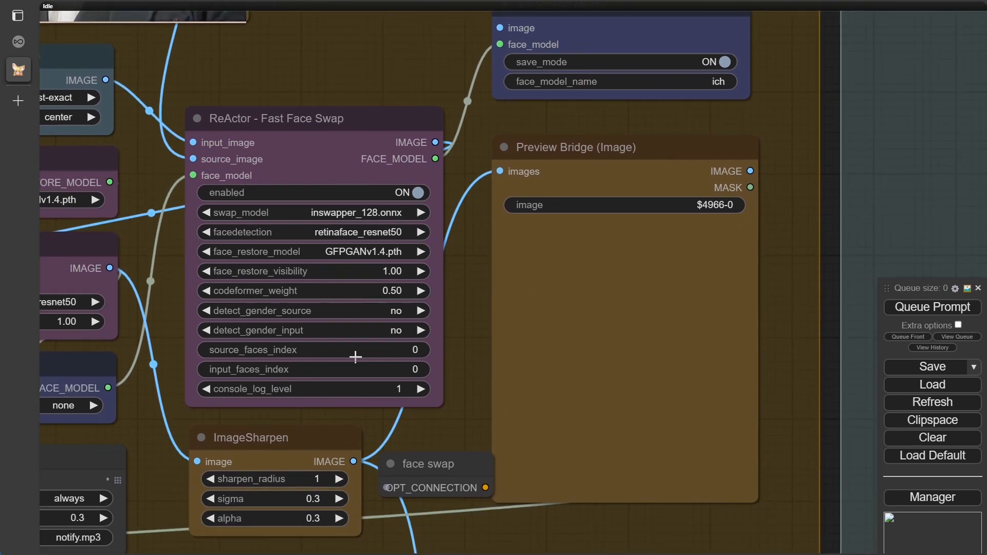
scroll(436, 401, down, 2)
scroll(645, 137, up, 4)
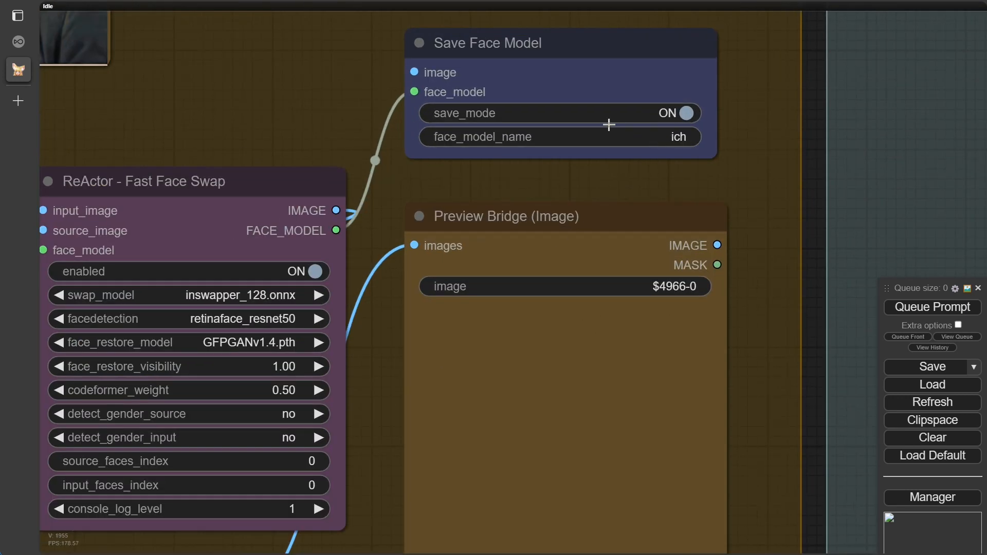
click(671, 136)
text(murphy)
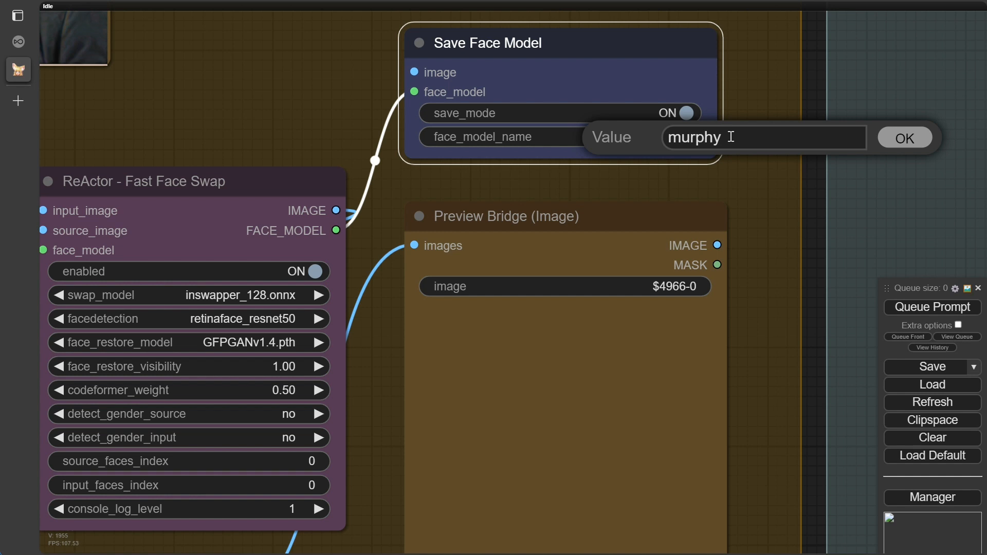
click(906, 137)
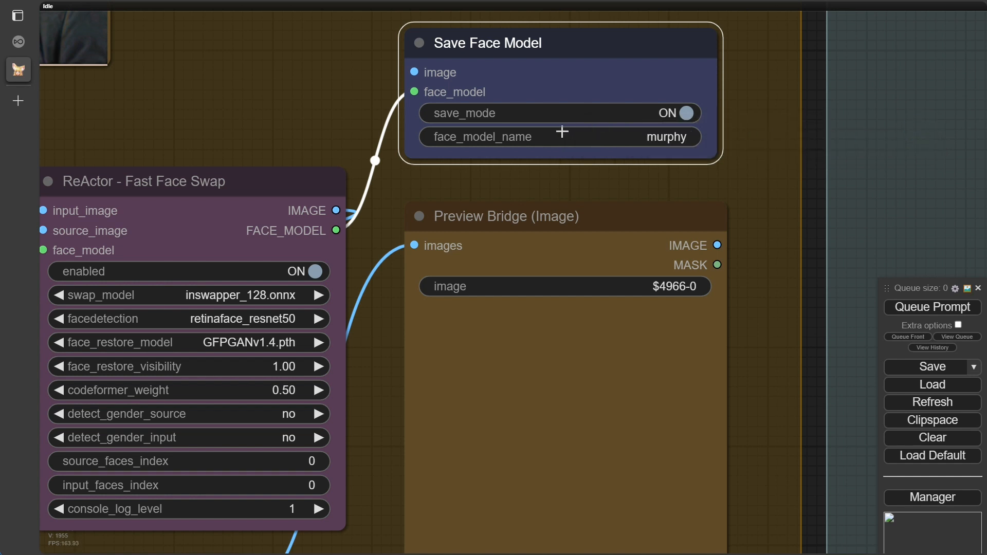
- Queue the workflow to run the face swap and check its log in the console window
scroll(398, 108, down, 4)
drag(320, 110, 529, 88)
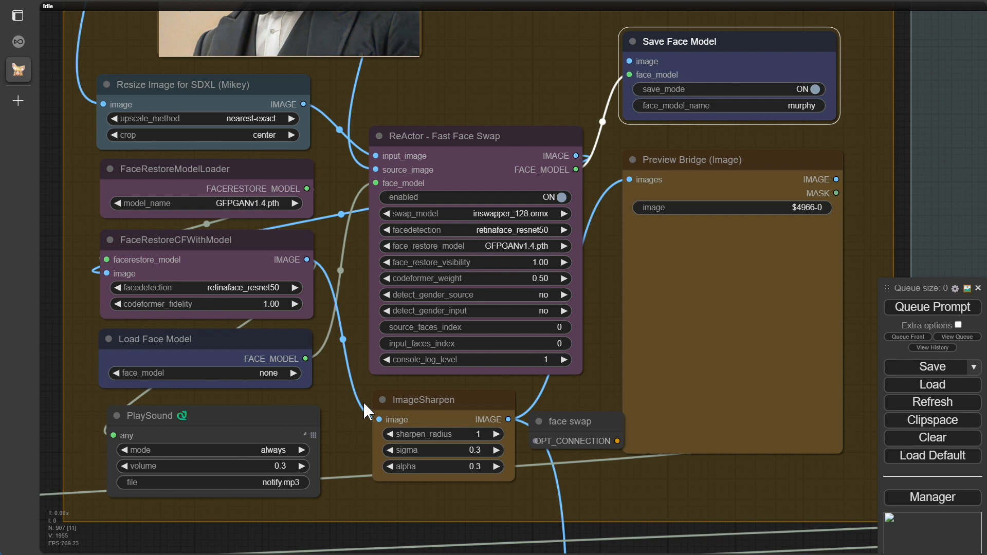
click(910, 311)
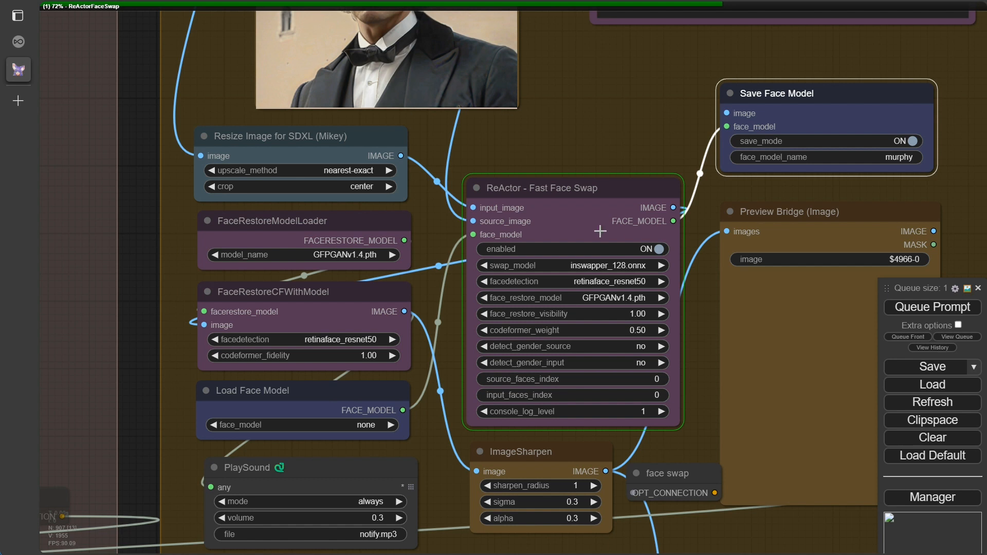
click(533, 553)
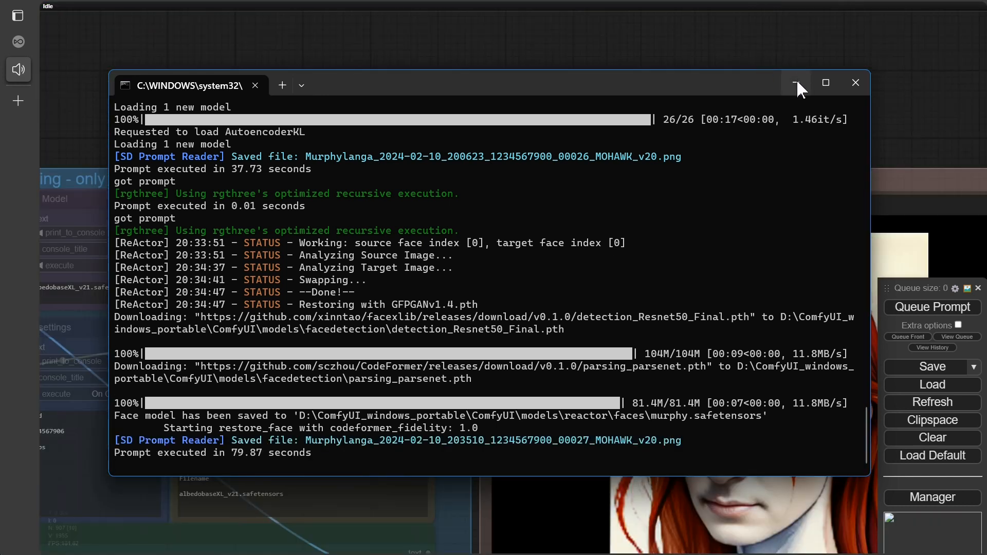
click(796, 83)
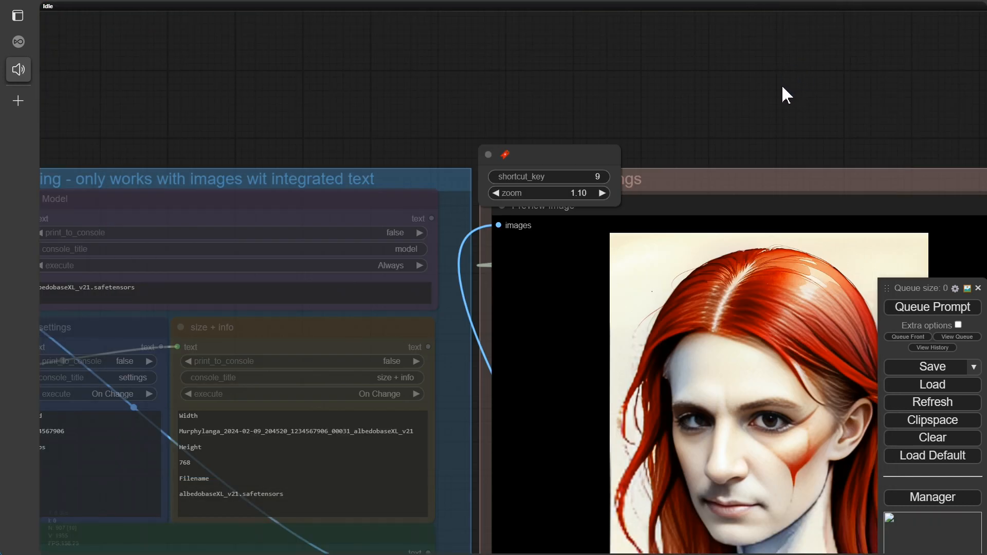
- Examine the finished face swap image and its generation info in the final preview group
key(9)
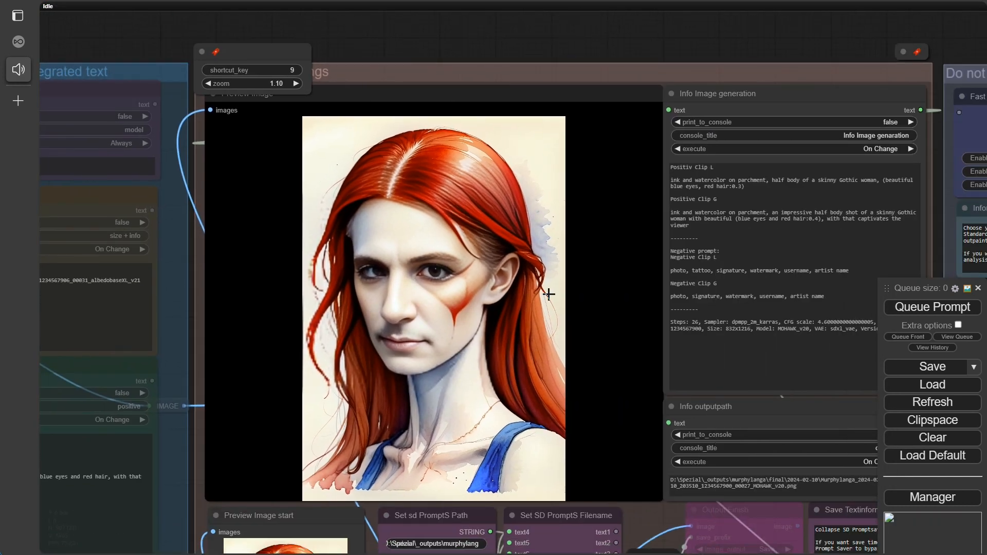
scroll(549, 294, up, 1)
scroll(549, 293, up, 1)
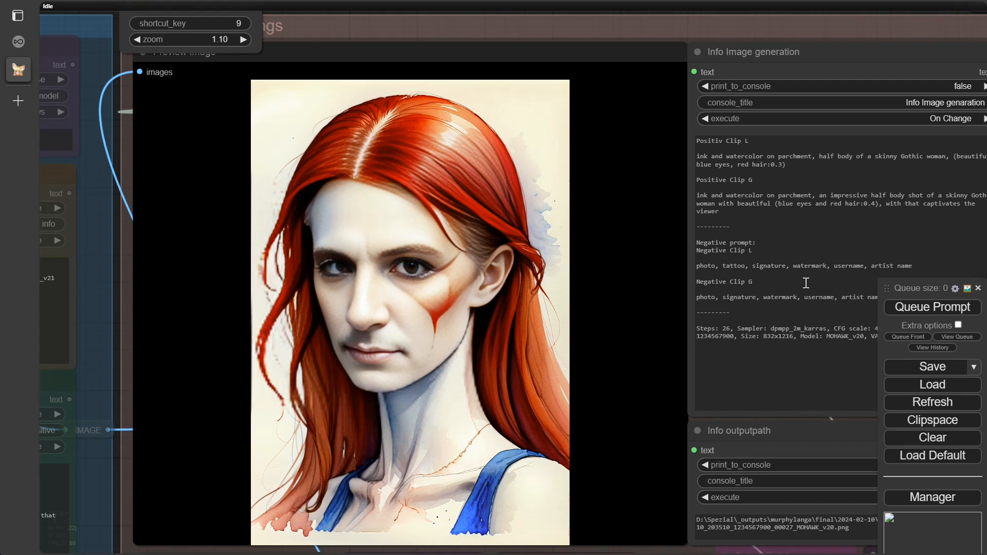
scroll(655, 302, down, 4)
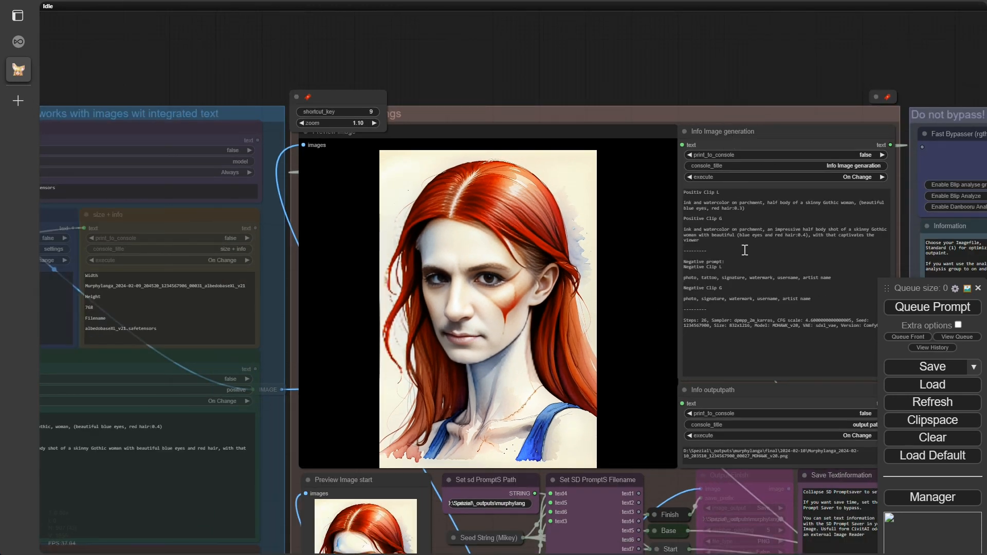
- Enable upscale 1 in the Fast Bypasser of the noodle settings area
key(7)
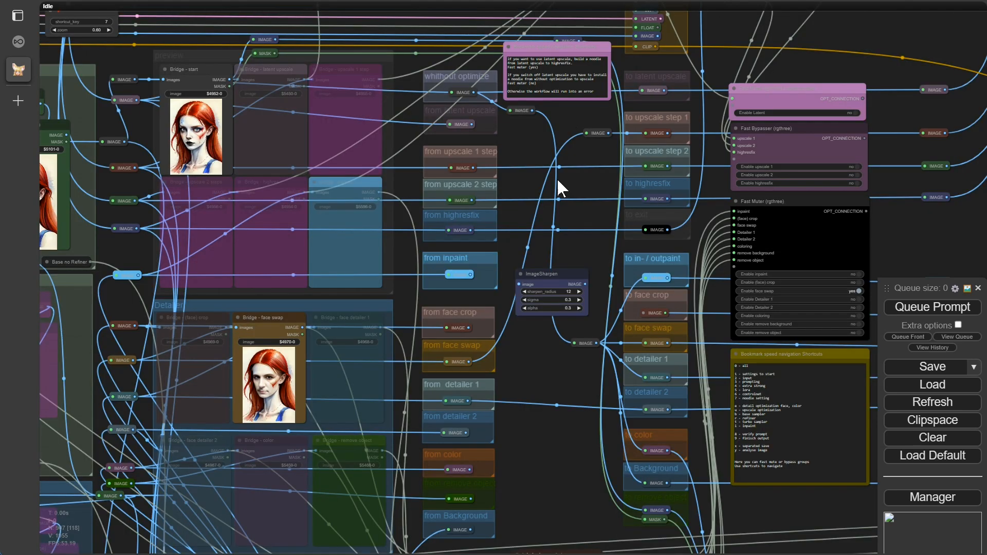
scroll(675, 273, up, 4)
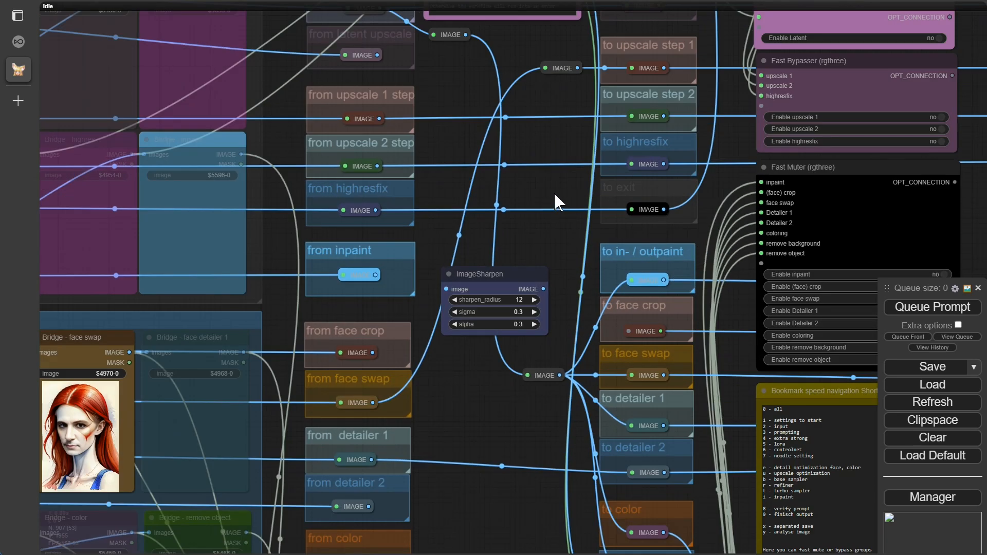
drag(554, 194, 425, 285)
drag(525, 209, 423, 268)
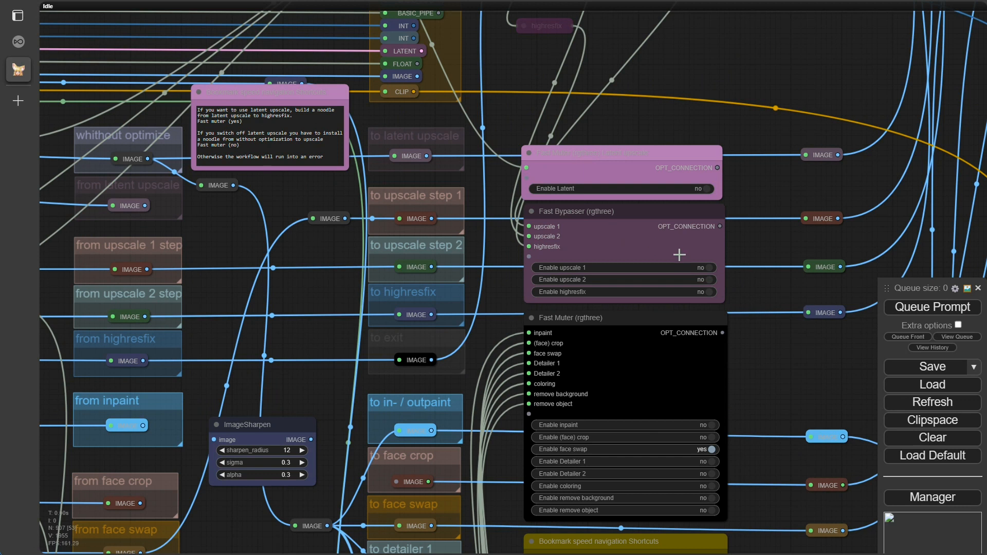
scroll(679, 255, up, 5)
click(728, 277)
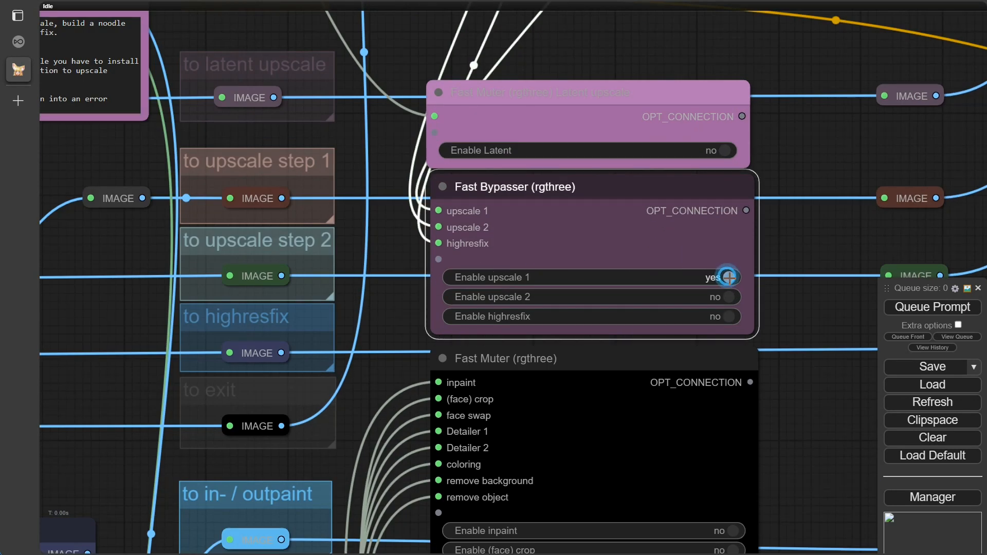
- Choose 1x-ITF-SkinDiffDetail-Lite-v1.pth as the model of the Load Upscale Model node in the Ultimate upscale group
scroll(597, 271, down, 4)
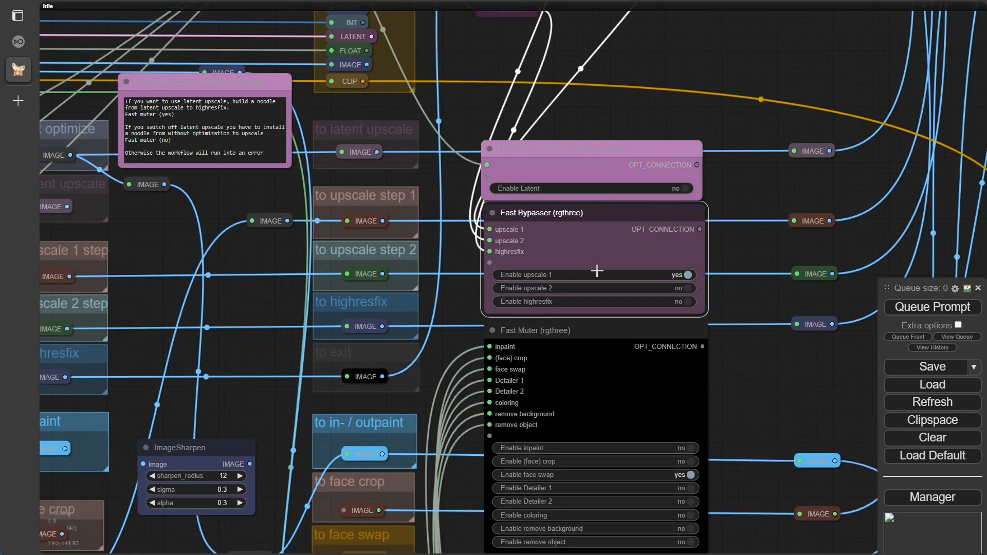
scroll(597, 270, down, 3)
scroll(273, 234, down, 5)
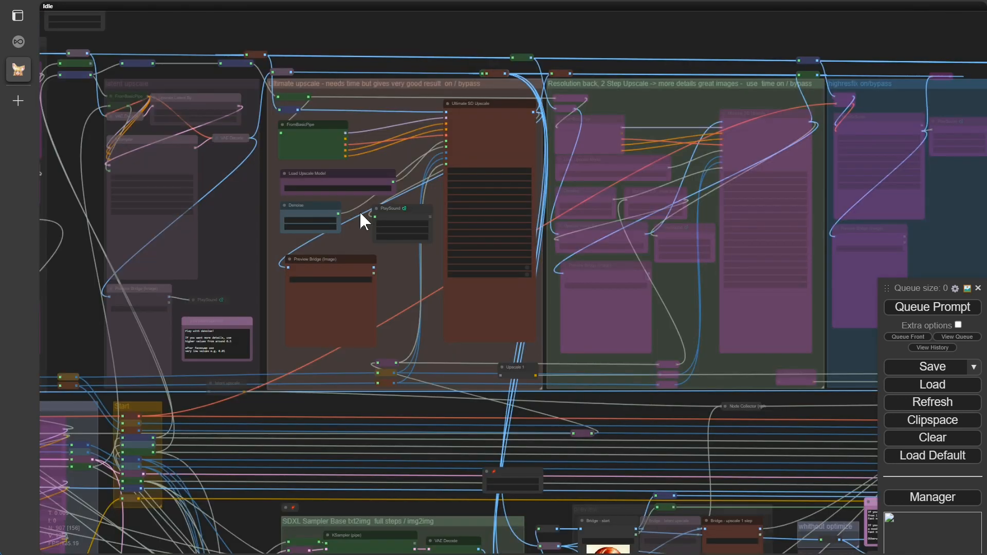
scroll(364, 211, up, 6)
scroll(369, 217, up, 4)
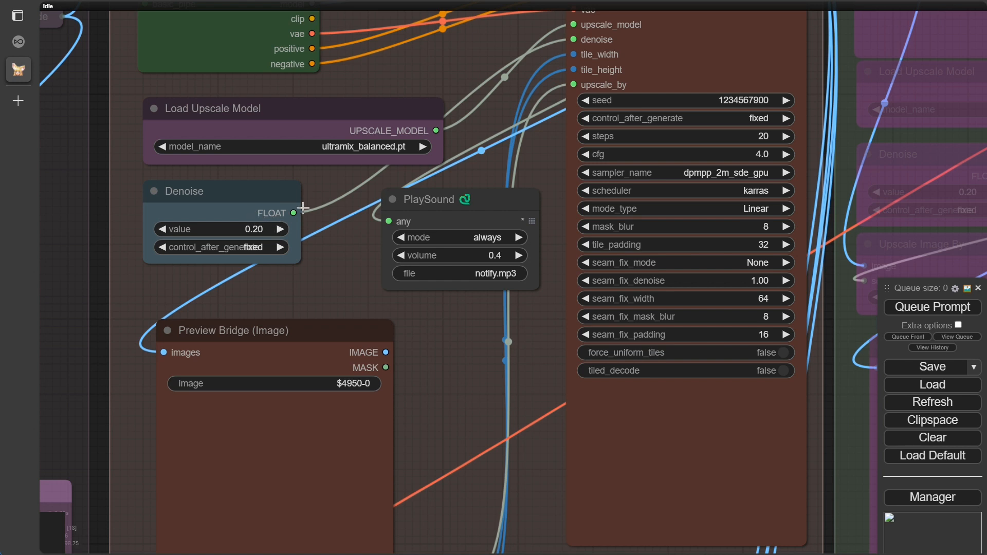
click(351, 146)
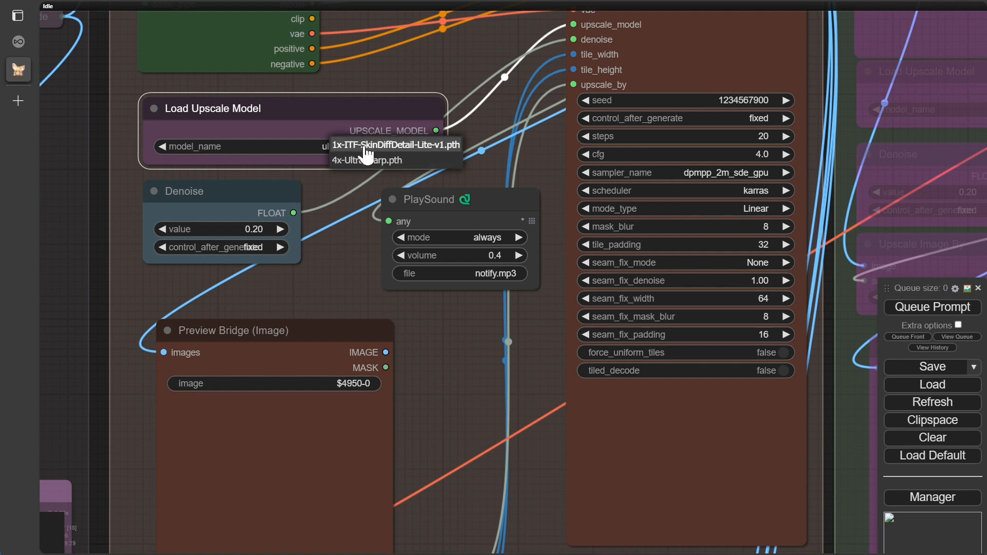
click(300, 151)
click(352, 232)
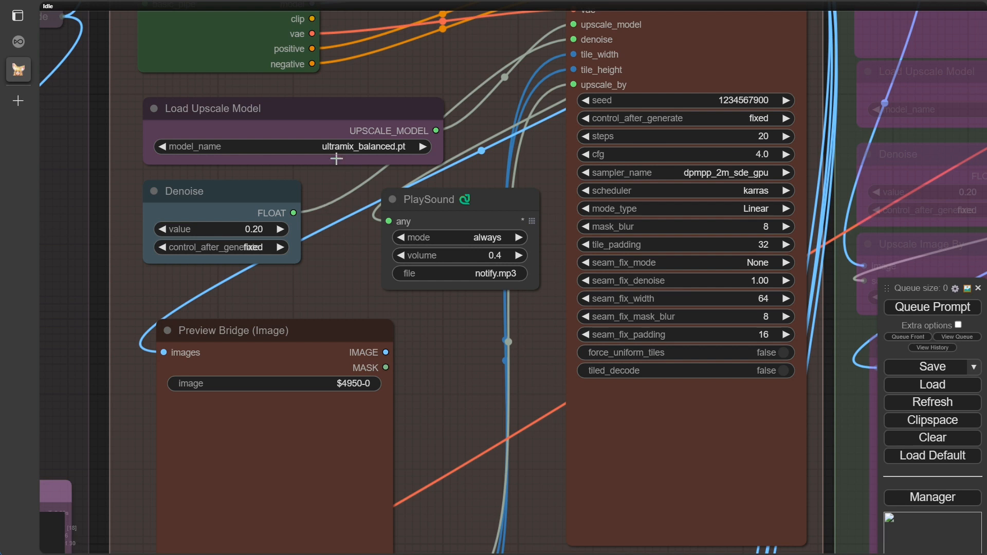
click(349, 147)
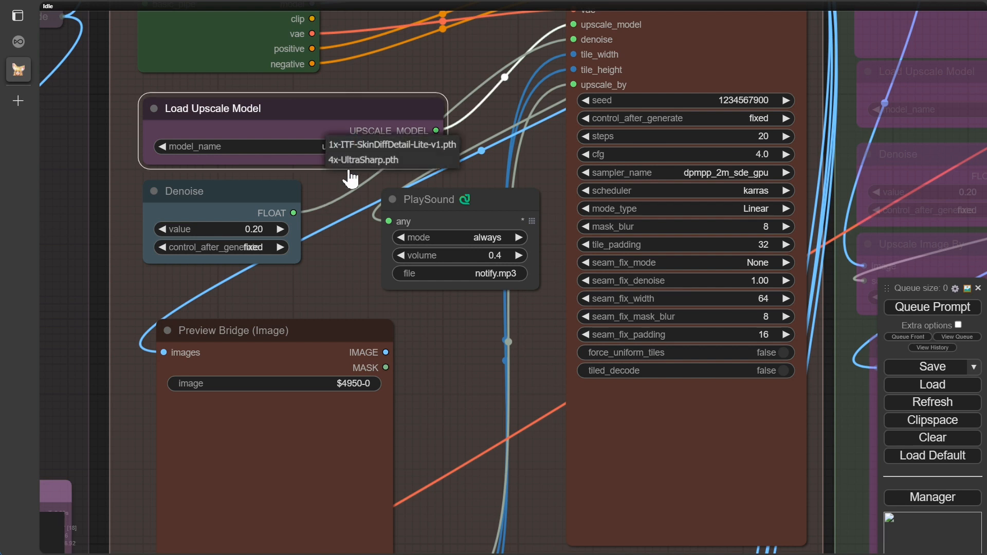
click(376, 160)
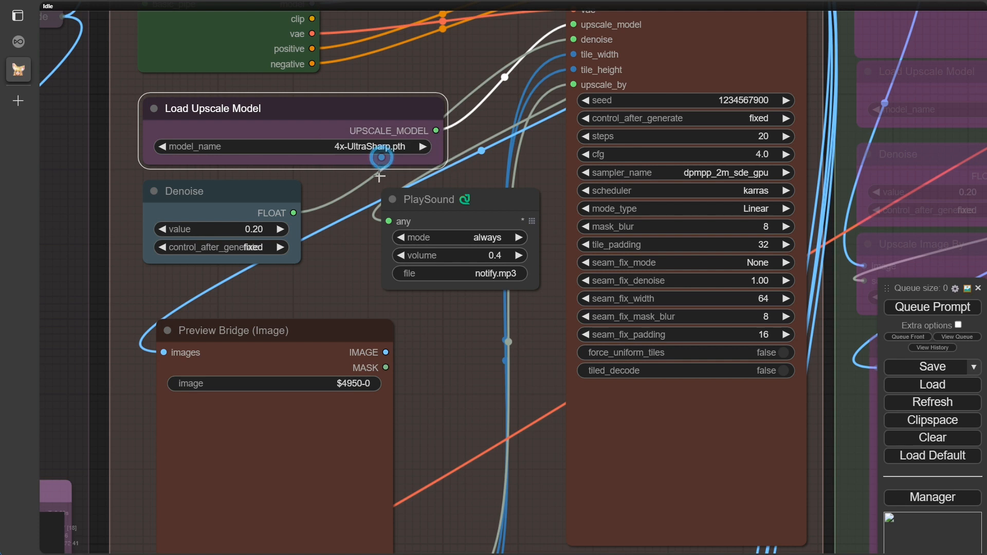
click(371, 147)
click(388, 148)
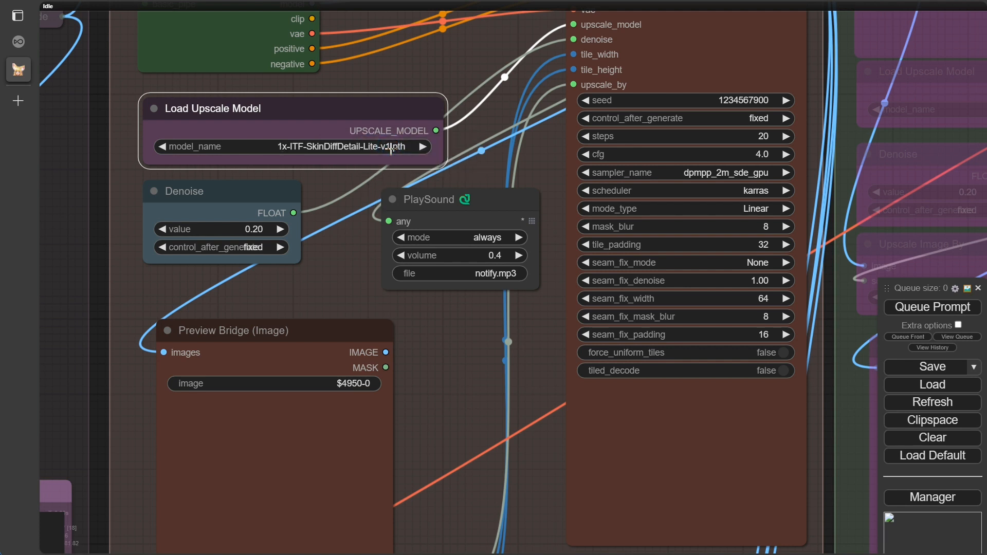
click(388, 148)
- Queue the workflow and monitor the upscale progress in the console and on the Ultimate SD Upscale node
scroll(342, 246, down, 8)
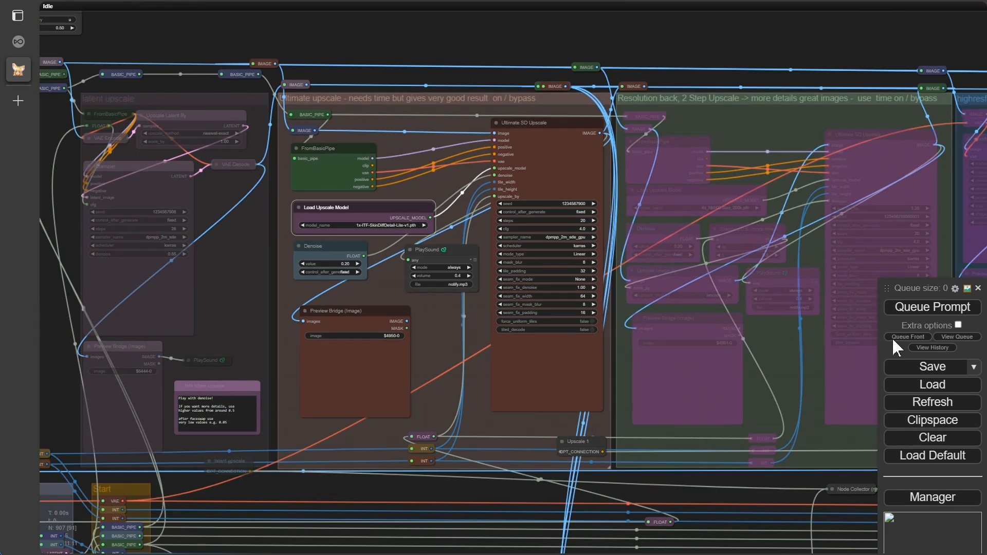
click(932, 308)
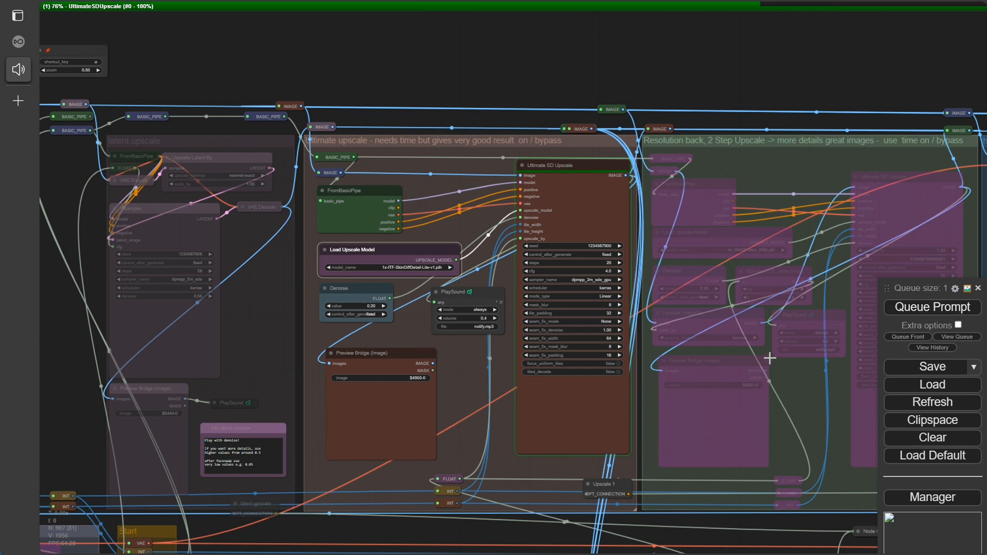
key(alt+Tab)
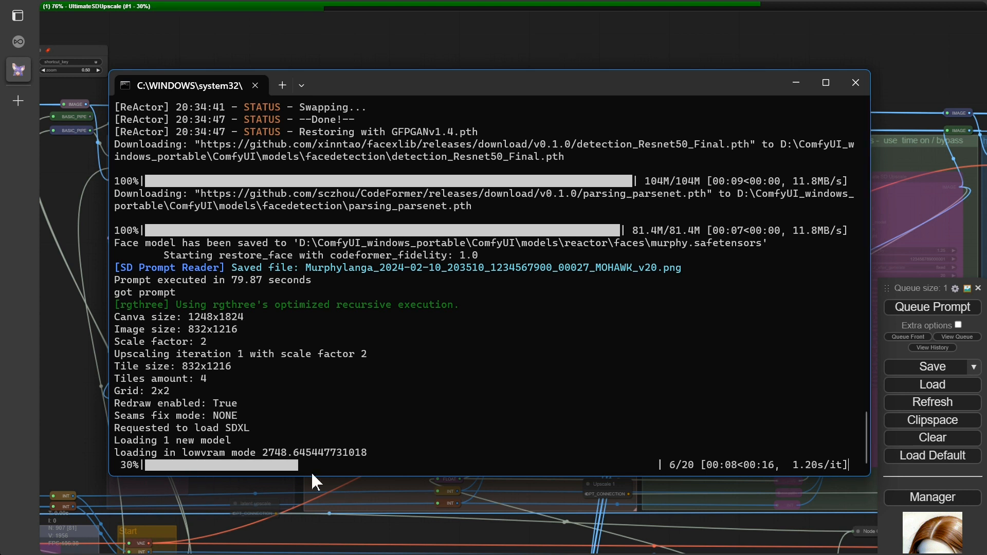
key(alt+Tab)
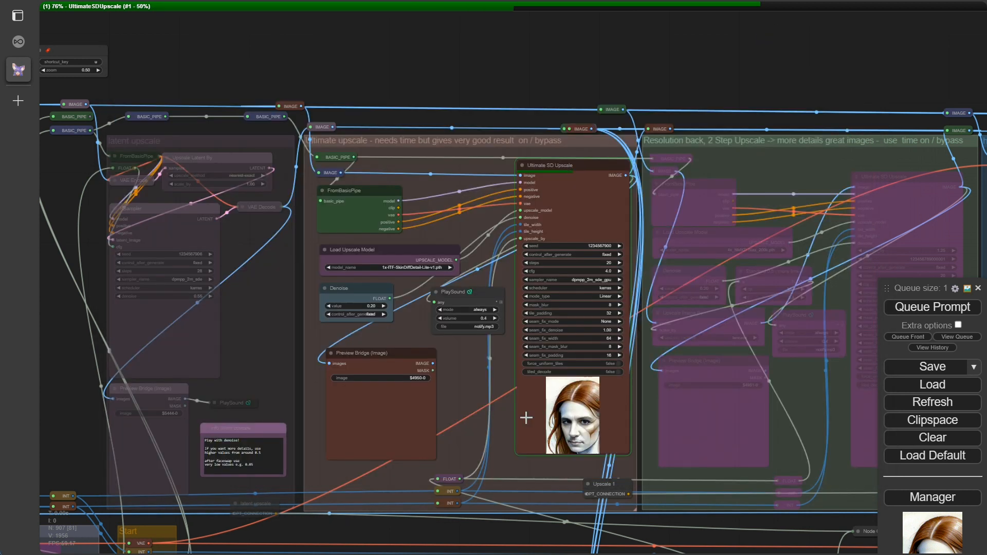
scroll(524, 414, up, 3)
scroll(523, 413, up, 2)
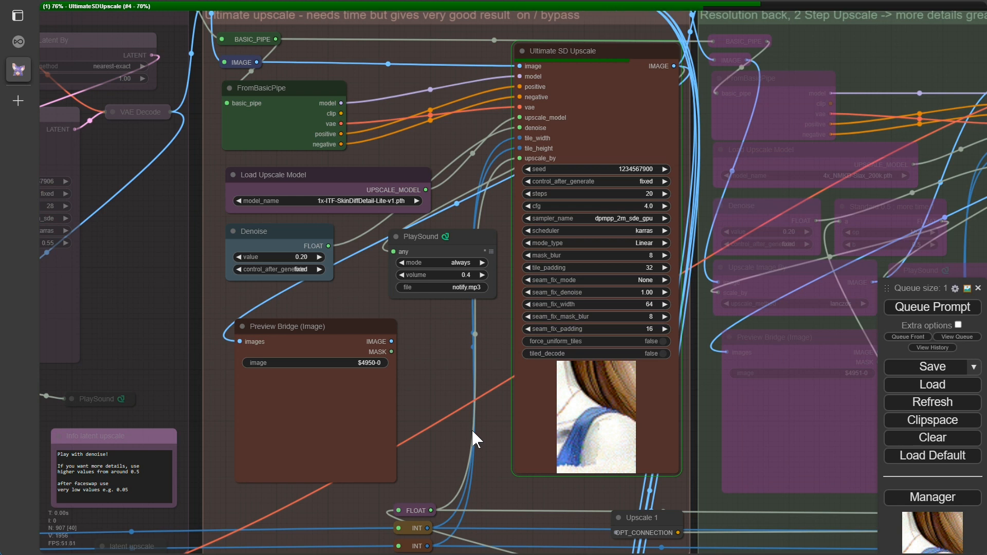
- Examine the upscaled face swap image up close in the final Preview Image node
key(9)
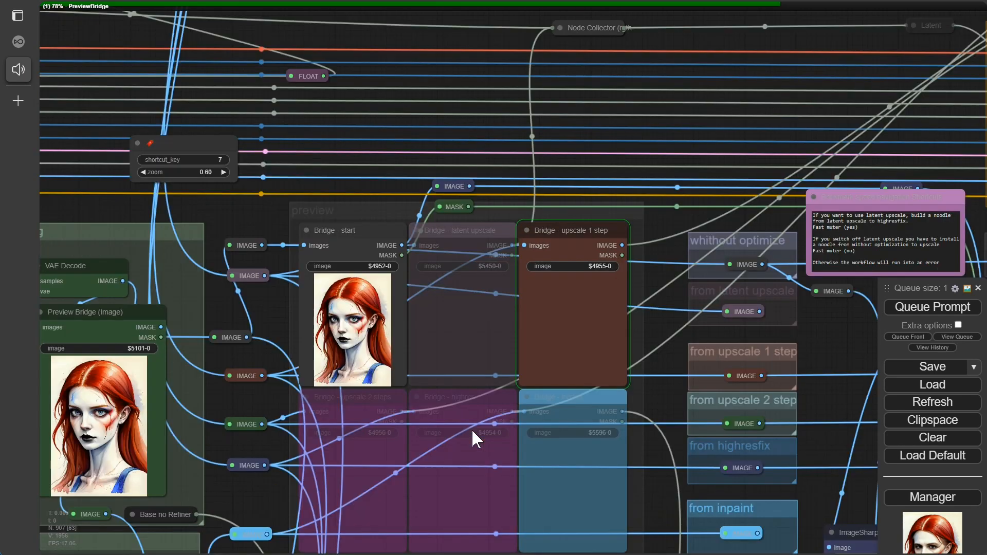
drag(789, 132, 572, 95)
scroll(585, 424, up, 6)
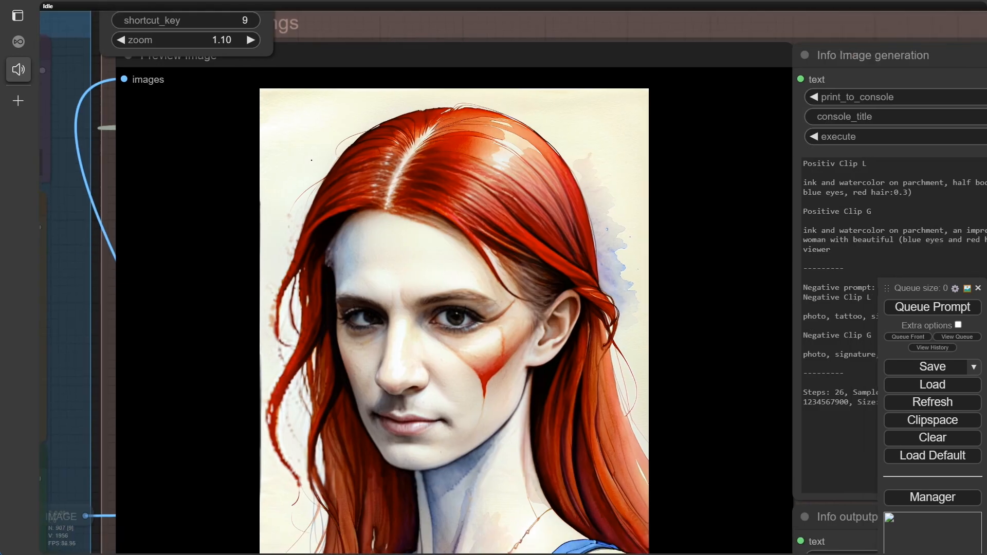
scroll(585, 424, up, 3)
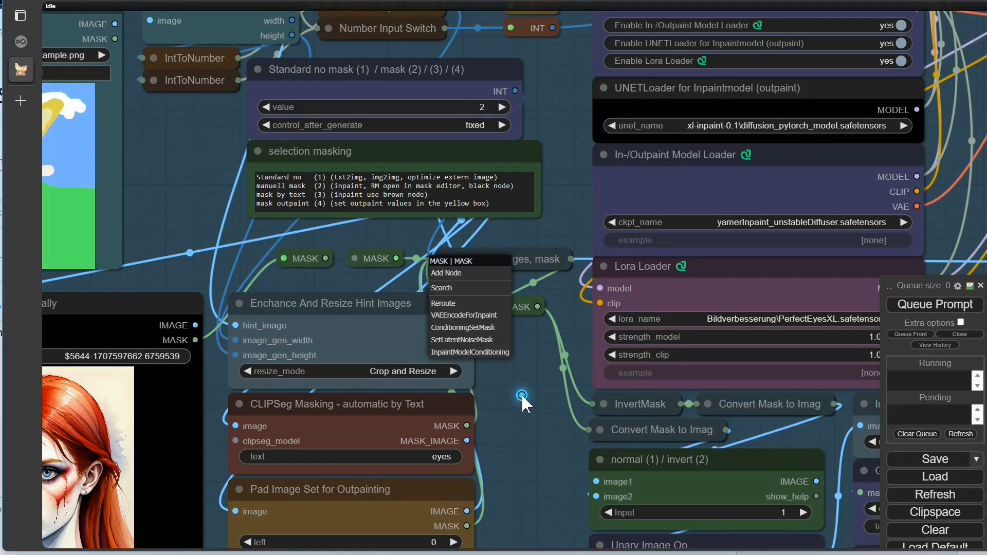
- Dismiss the open node suggestions and examine the layout of the Inpaint and Outpaint (incl. masking) group
click(521, 394)
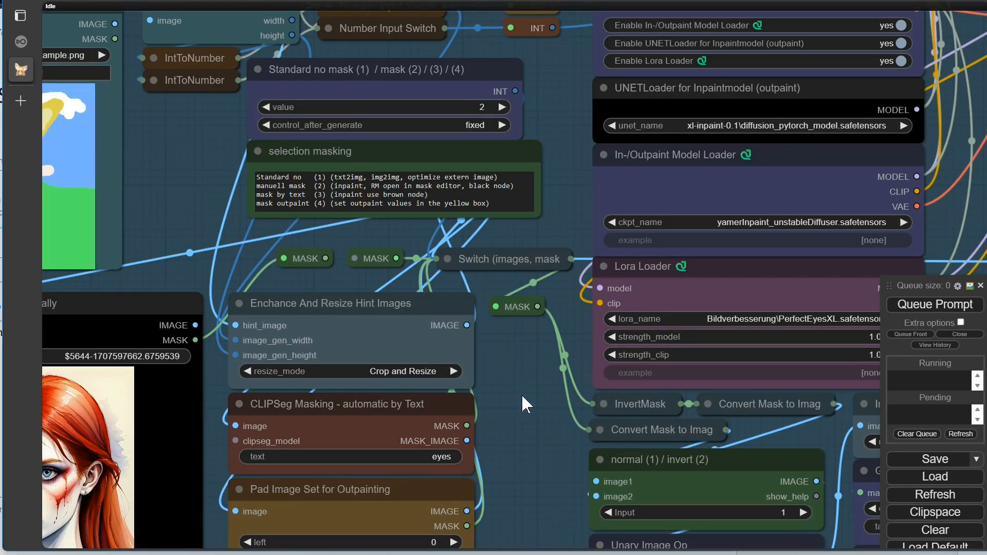
scroll(521, 393, down, 10)
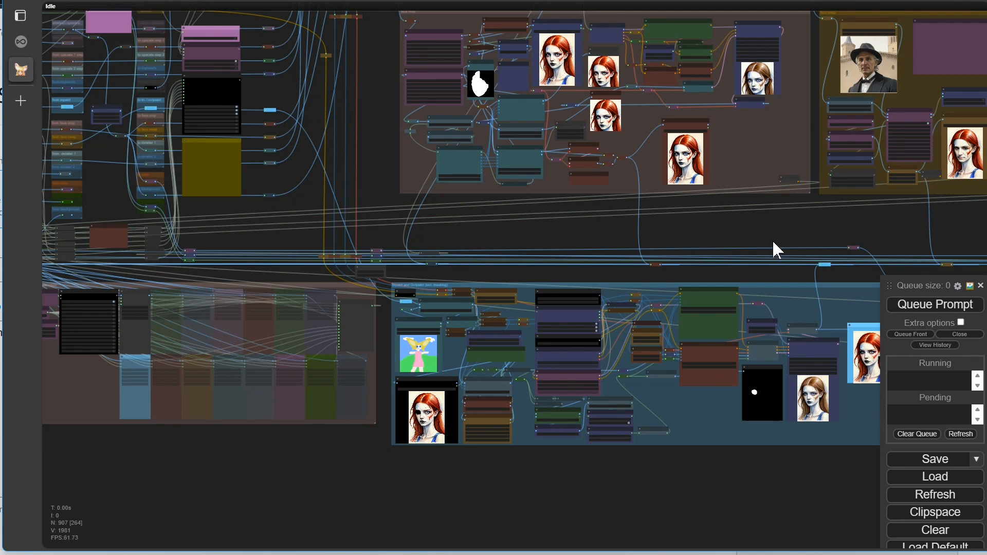
drag(772, 240, 522, 403)
scroll(490, 517, up, 10)
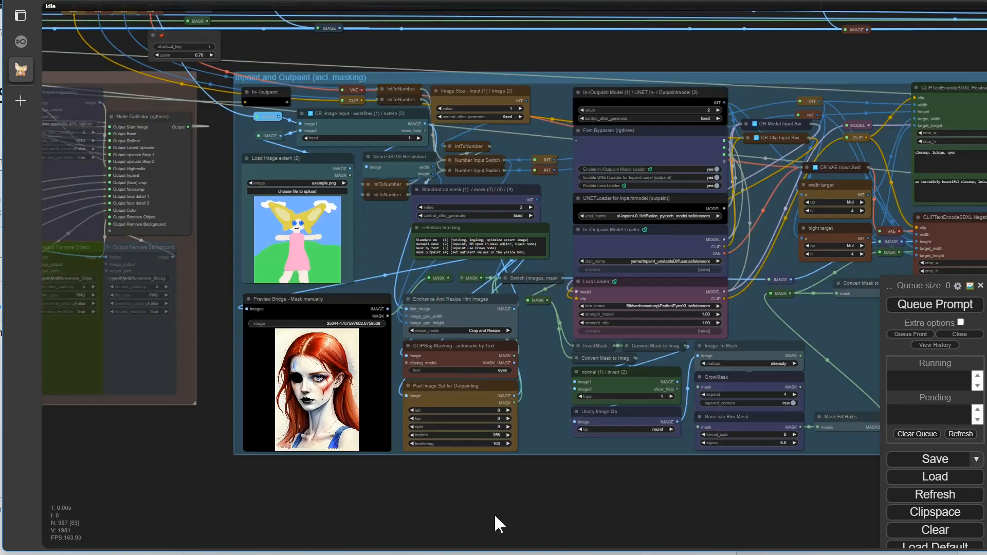
scroll(495, 514, up, 4)
scroll(495, 513, down, 3)
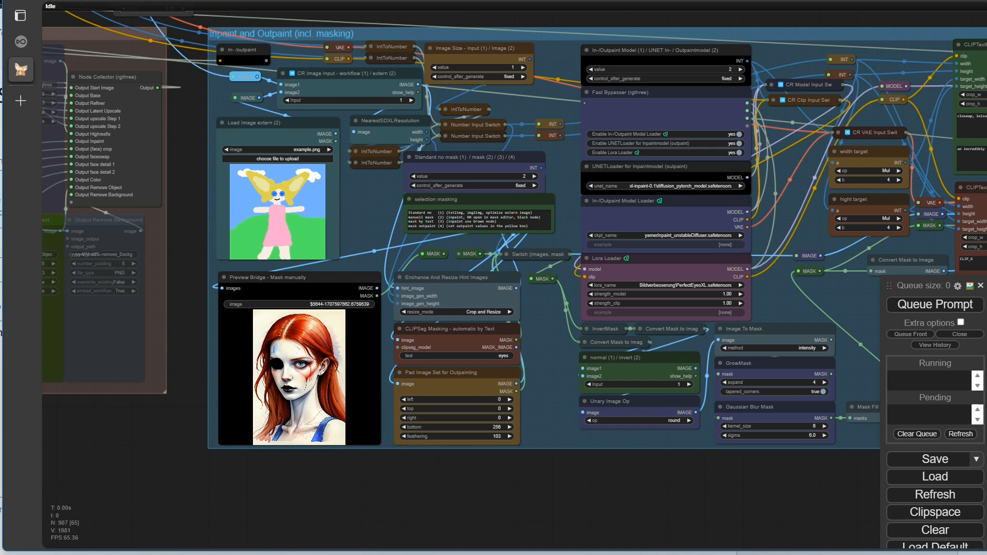
- Queue the workflow to load the face-swapped image into the Preview Bridge - Mask manually node
click(935, 304)
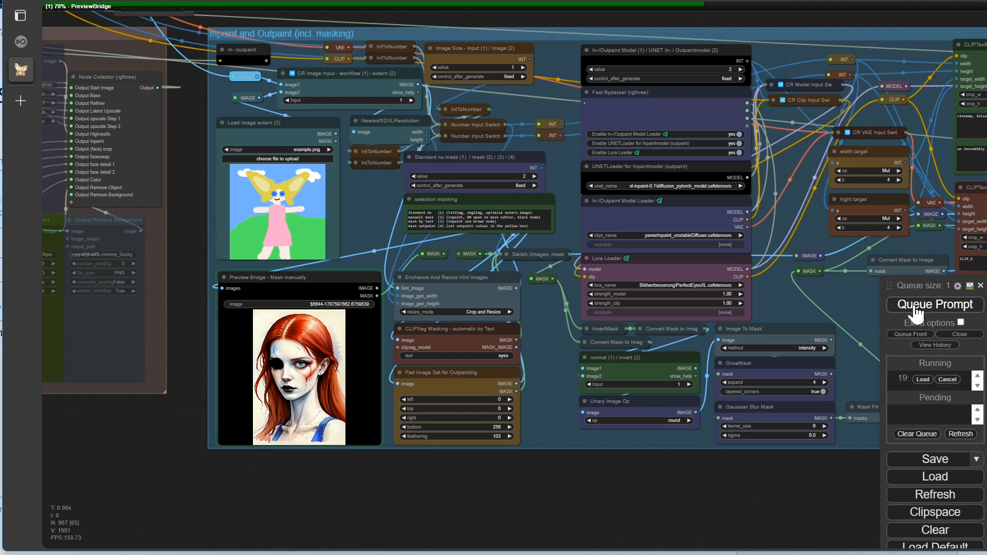
scroll(301, 396, up, 10)
scroll(300, 397, up, 5)
click(533, 389)
drag(726, 160, 583, 380)
scroll(461, 460, down, 8)
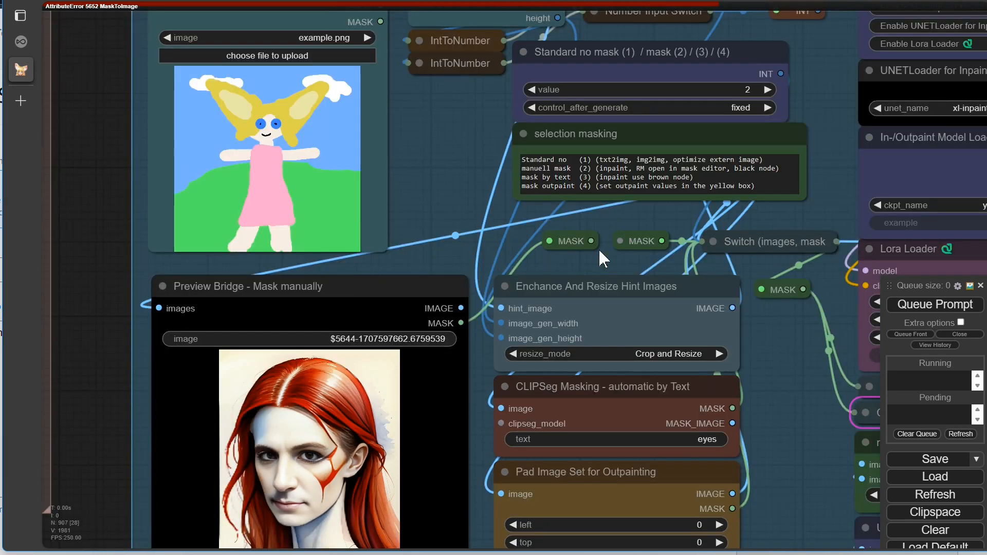
- Open the Preview Bridge image in the MaskEditor, mask the portrait's left-hand eye with a slightly thicker brush and save it to the node
drag(494, 357, 598, 302)
scroll(398, 392, up, 8)
scroll(397, 392, up, 3)
scroll(291, 398, up, 5)
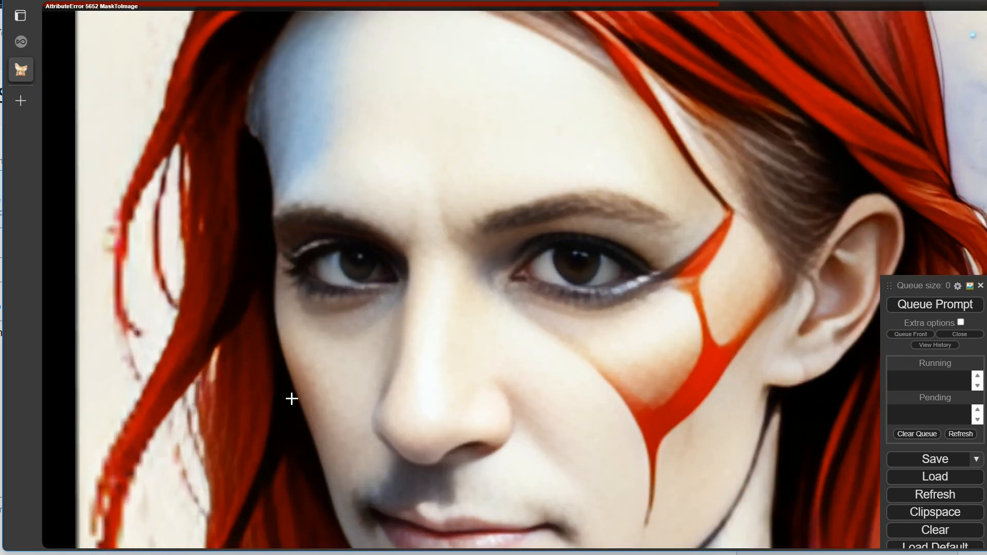
right_click(365, 364)
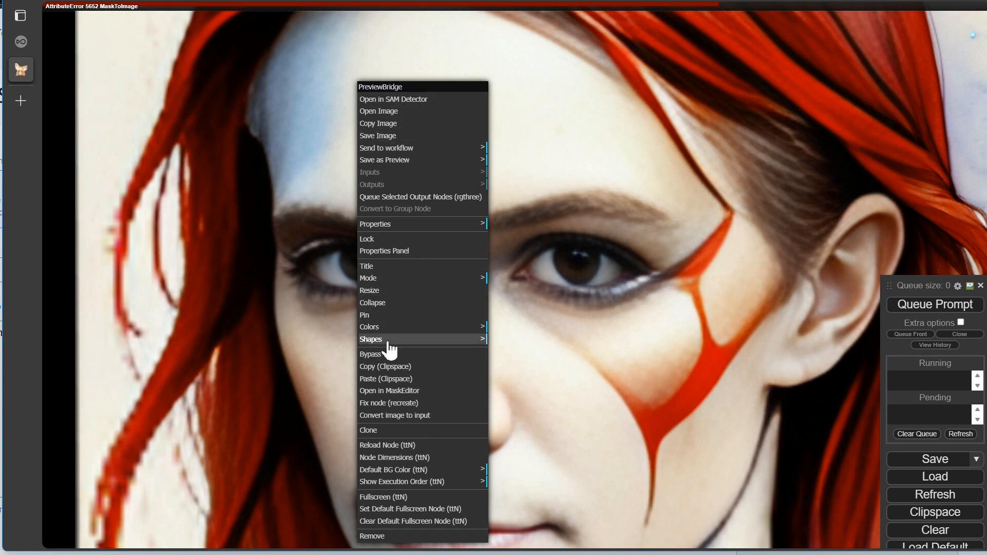
click(391, 390)
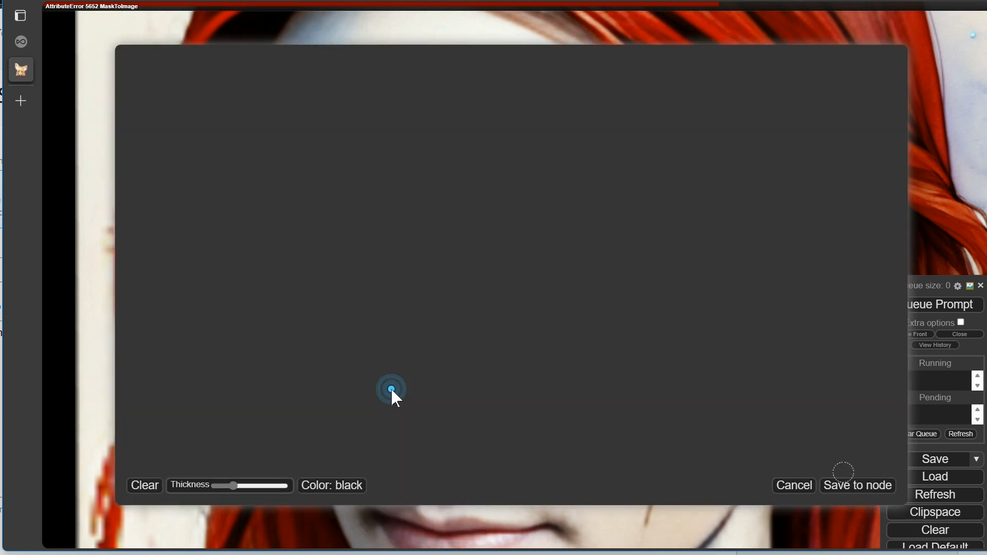
scroll(440, 253, up, 4)
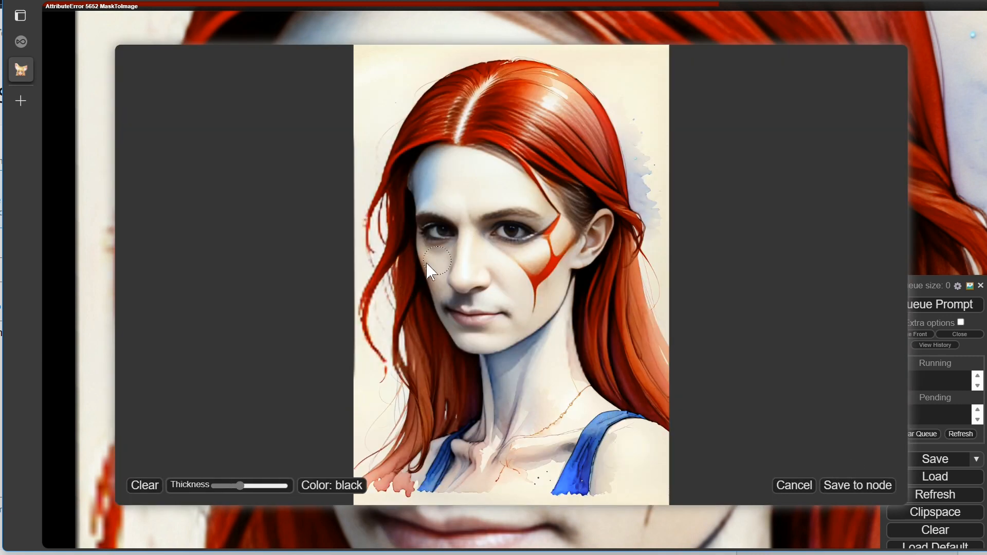
click(442, 239)
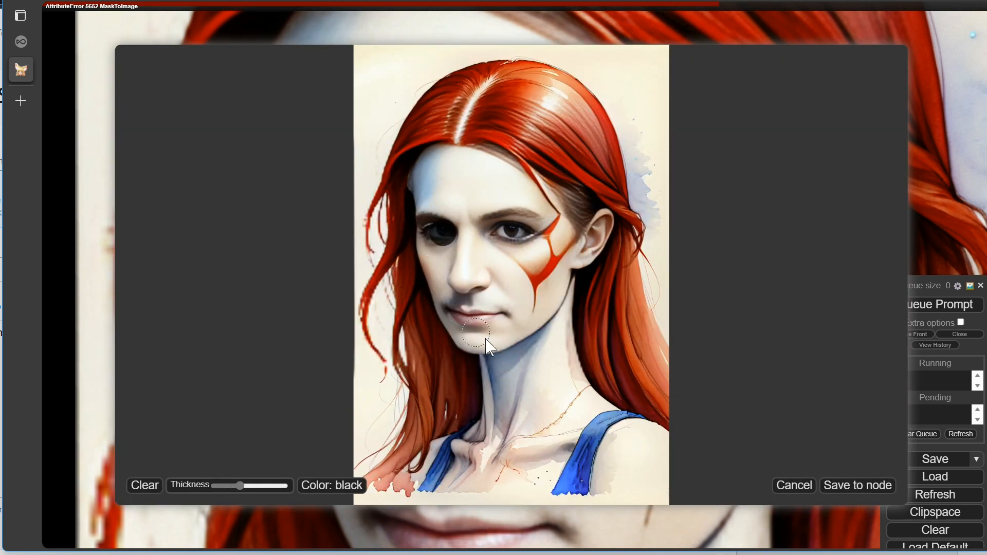
click(857, 487)
scroll(857, 491, down, 10)
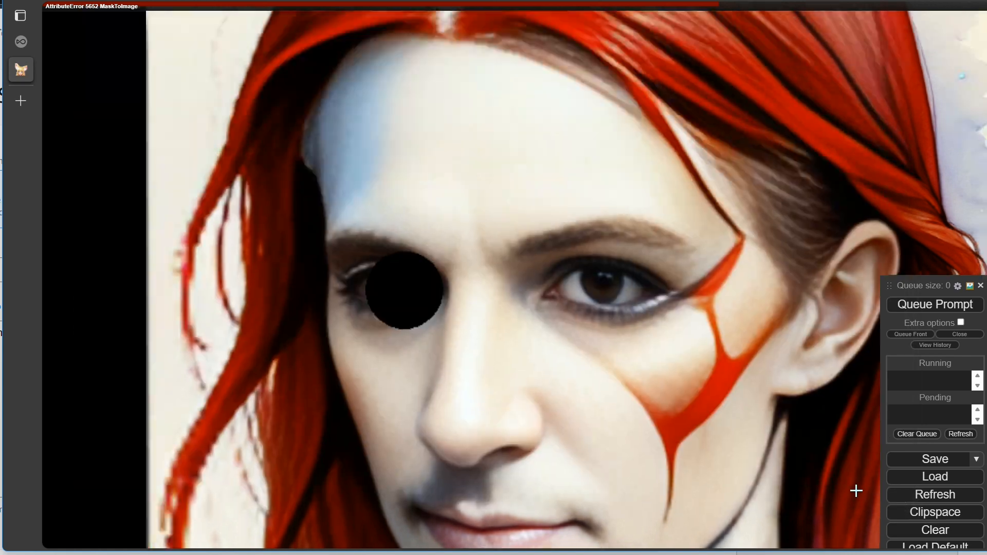
- Set the inpaint group's KSampler denoise to 0.82 and queue the workflow
scroll(452, 502, down, 10)
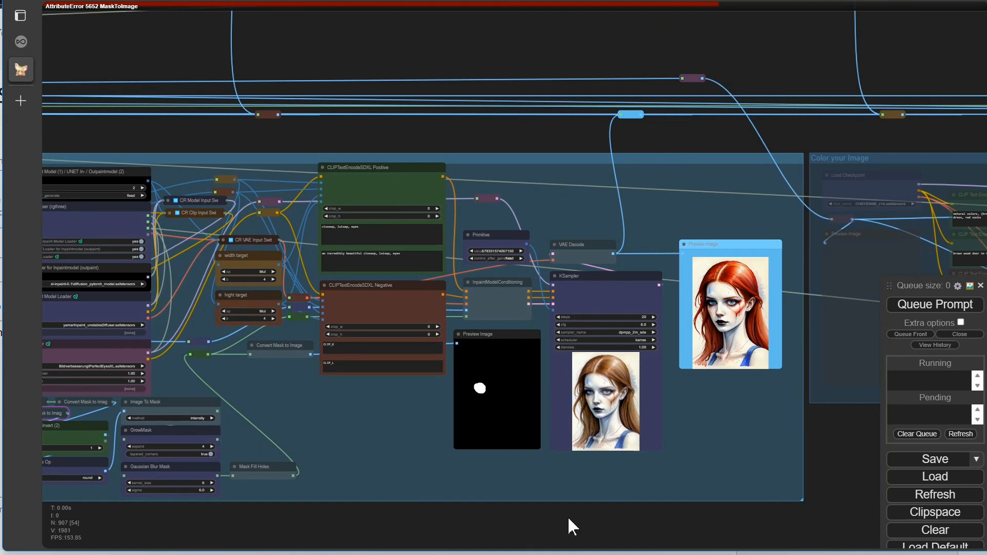
scroll(568, 524, up, 10)
drag(467, 301, 435, 303)
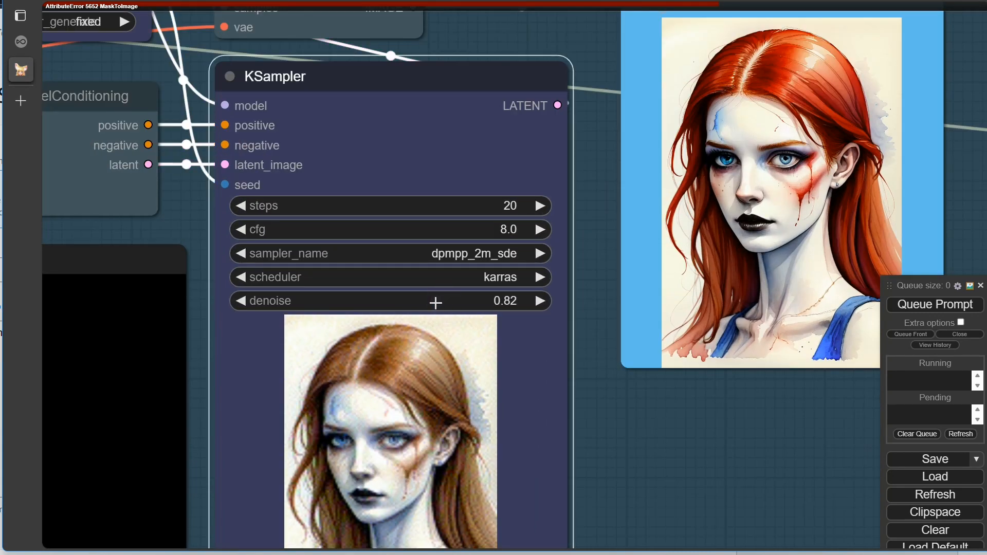
click(931, 305)
scroll(832, 407, down, 5)
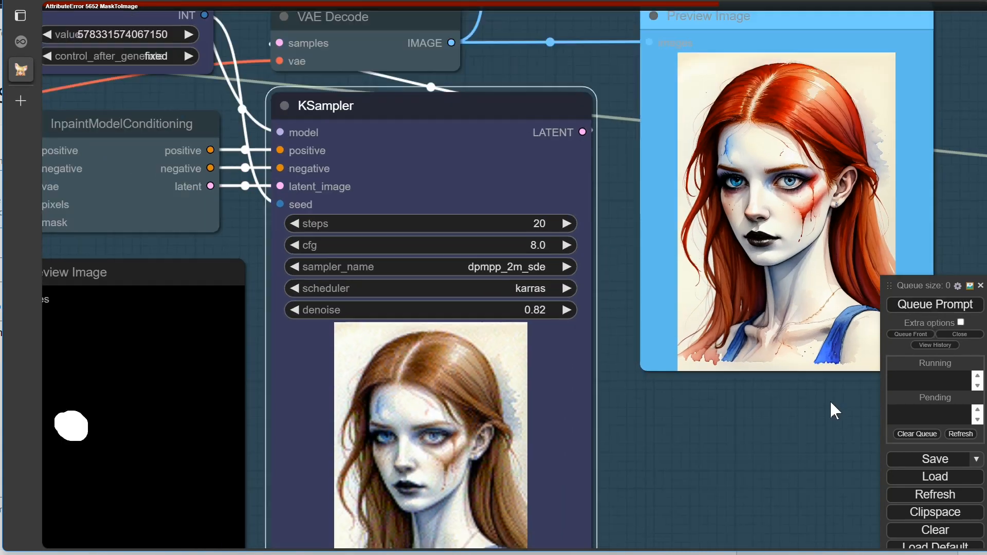
click(514, 394)
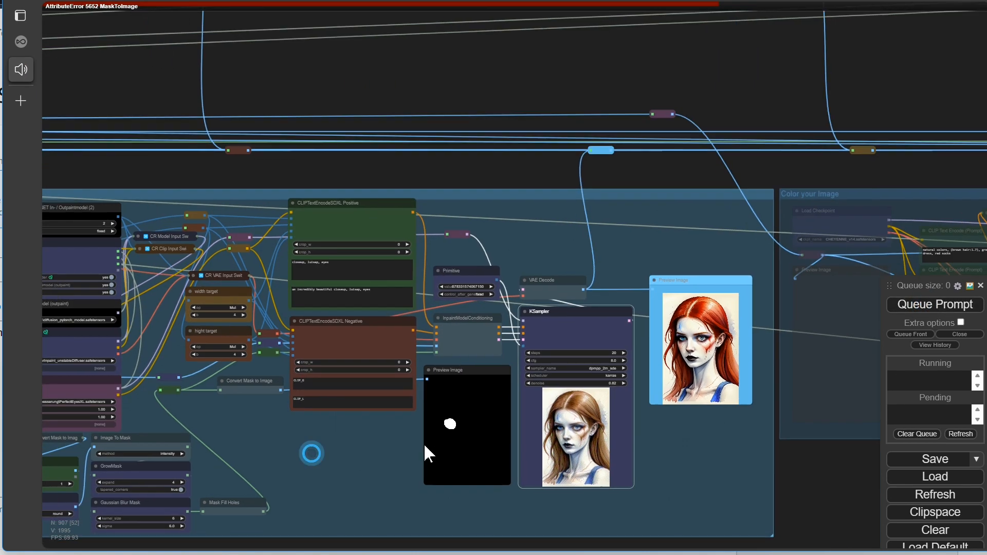
scroll(419, 345, up, 10)
click(927, 308)
- Monitor the inpaint sampling and examine the masked eye up close in the group's final Preview Image node
scroll(174, 427, down, 5)
drag(172, 420, 101, 418)
drag(634, 434, 364, 435)
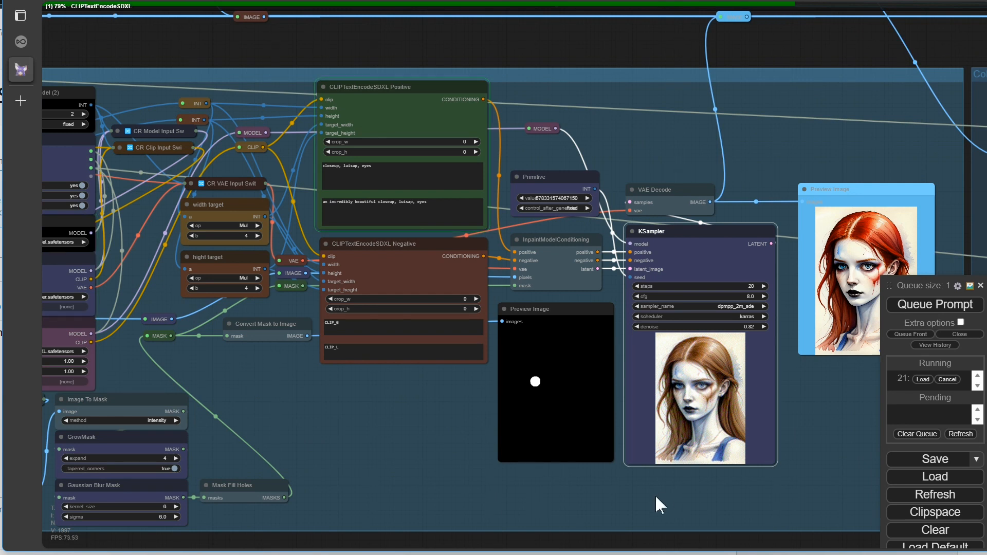
scroll(767, 439, up, 10)
scroll(767, 445, down, 5)
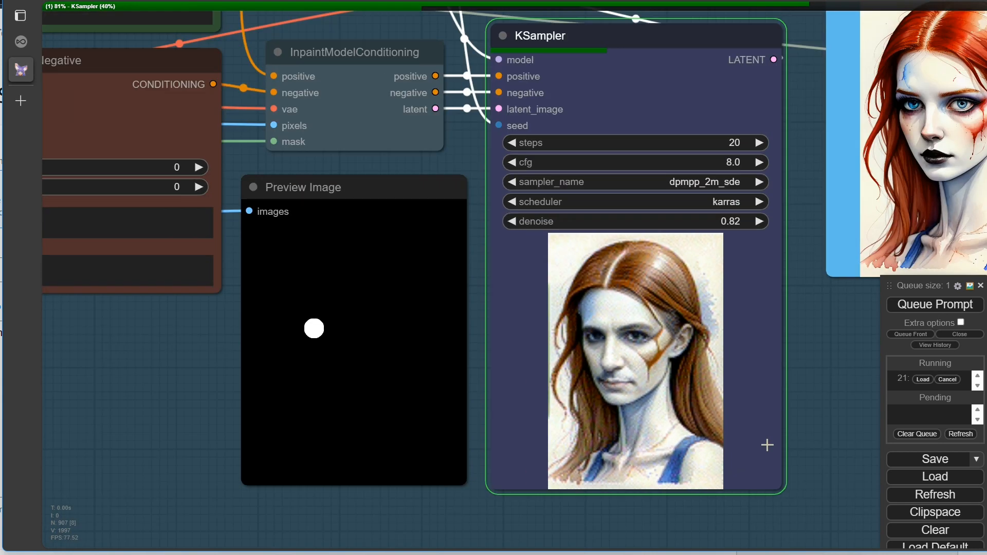
scroll(533, 411, up, 8)
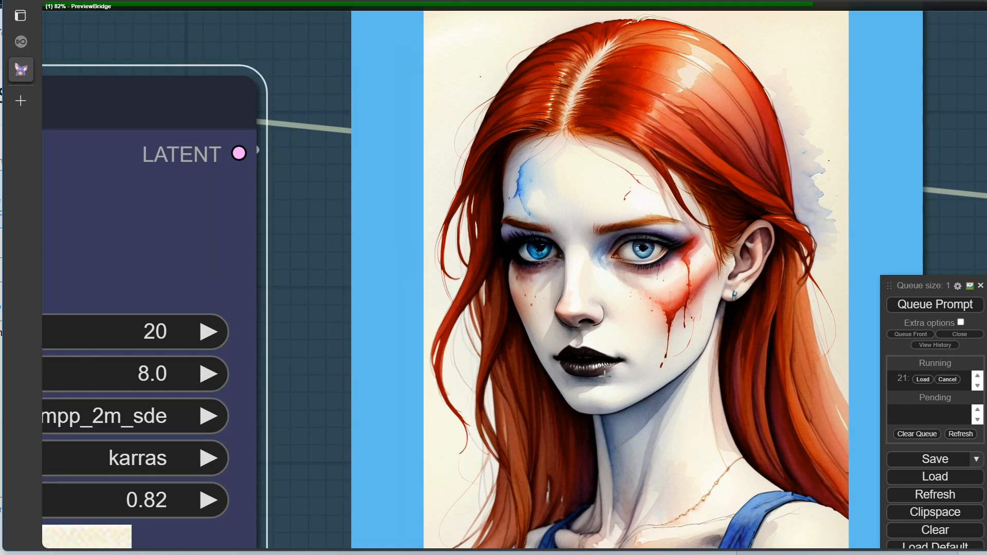
scroll(590, 354, up, 5)
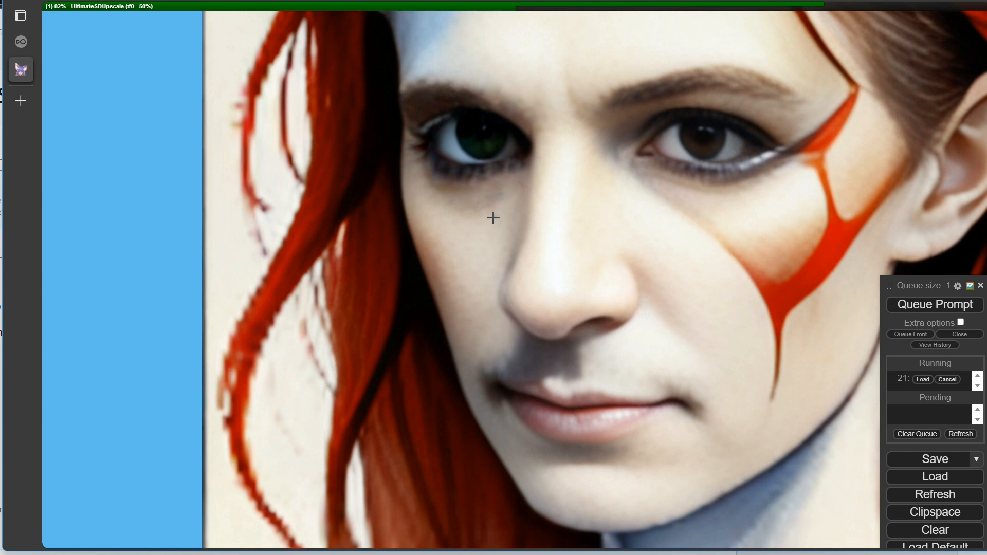
- Change the upper prompt of the inpaint group's CLIPTextEncodeSDXL Positive node to "closeup, eye" and restart the run
scroll(493, 218, down, 14)
drag(273, 280, 892, 406)
drag(249, 393, 764, 453)
scroll(762, 453, down, 5)
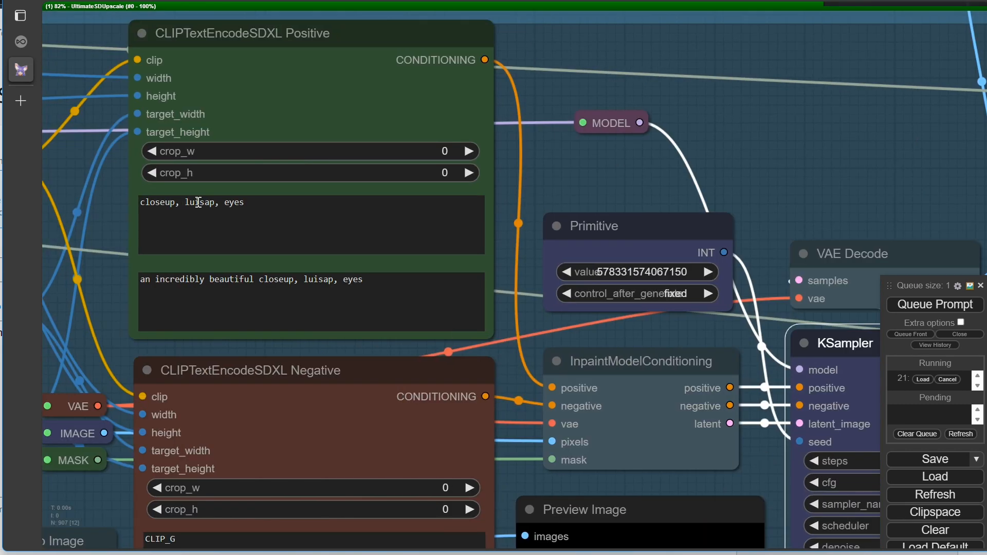
click(249, 206)
key(ctrl+shift+Left)
key(ctrl+shift+Left)
text(l)
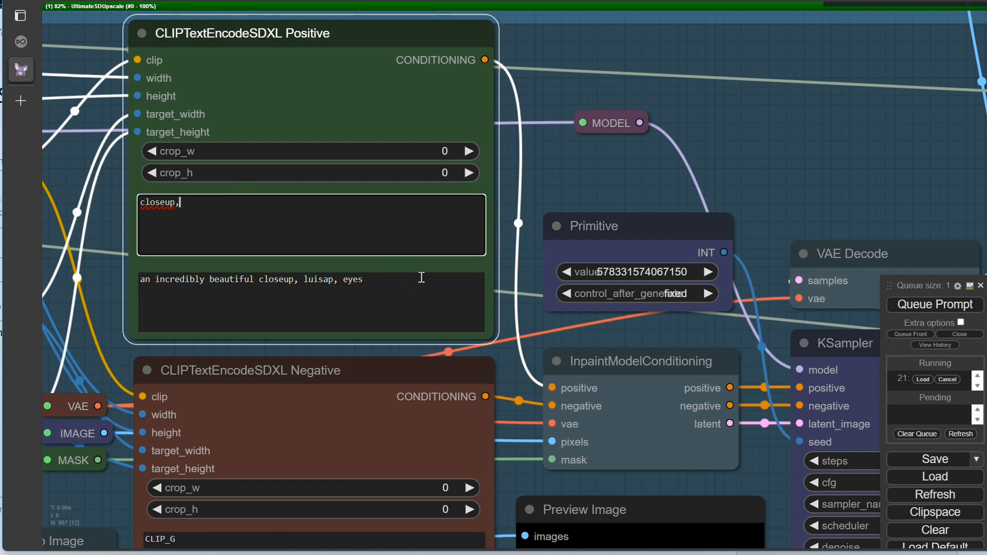
text(ye)
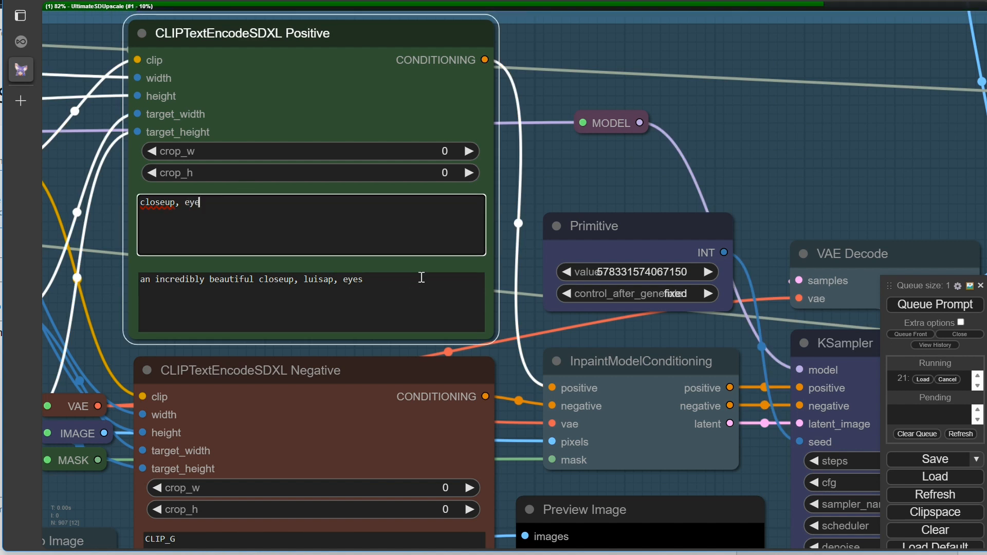
click(948, 381)
click(935, 304)
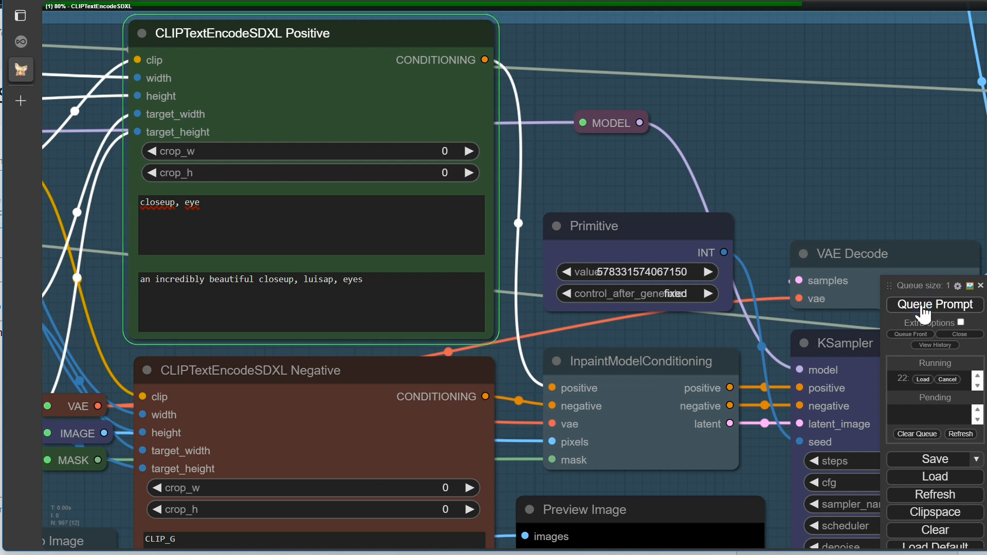
- Follow the new inpaint sampling and examine both eyes up close in the group's Preview Image node
scroll(788, 159, down, 4)
drag(789, 159, 532, 90)
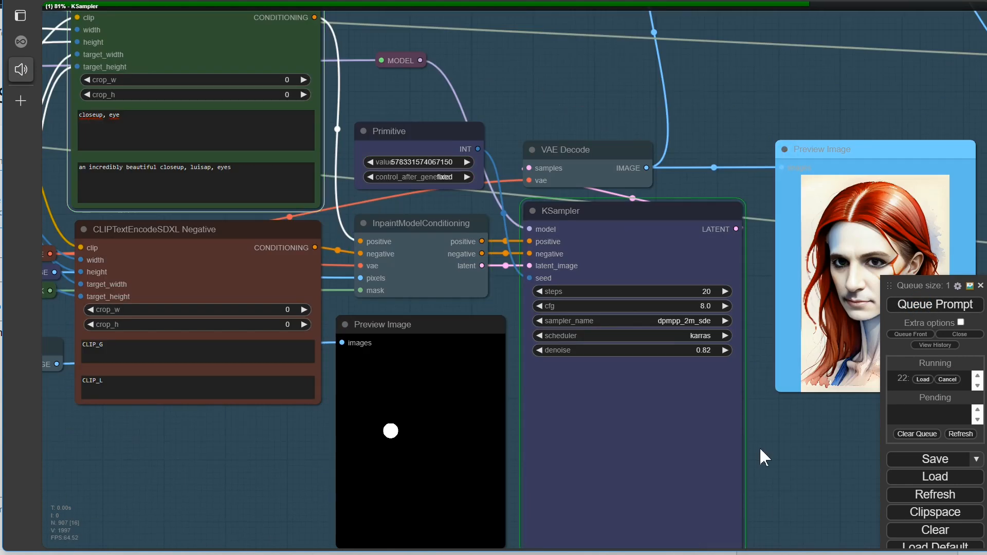
drag(760, 455, 606, 422)
scroll(699, 404, up, 4)
scroll(698, 399, up, 3)
drag(519, 257, 242, 465)
scroll(295, 417, down, 2)
scroll(257, 437, up, 3)
scroll(280, 405, up, 8)
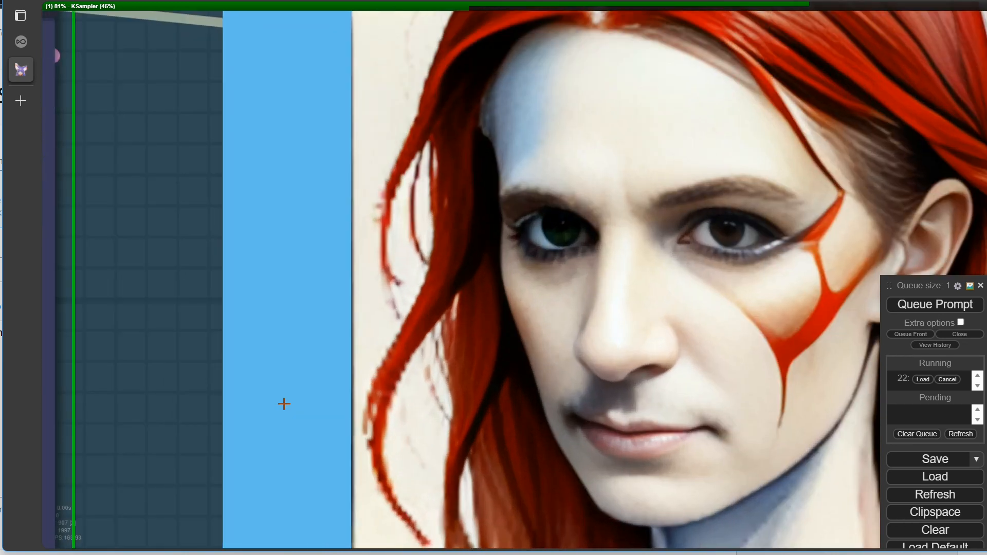
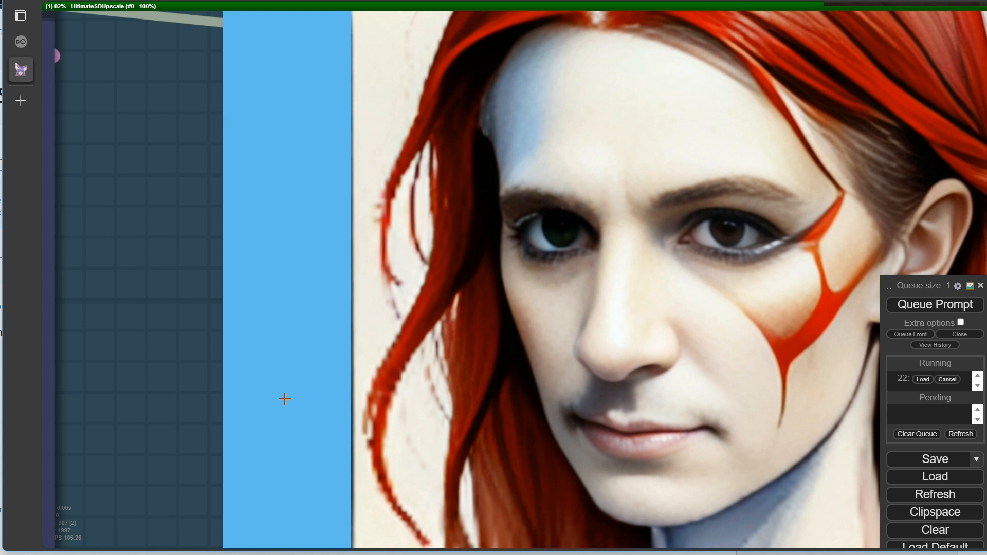
scroll(305, 397, down, 10)
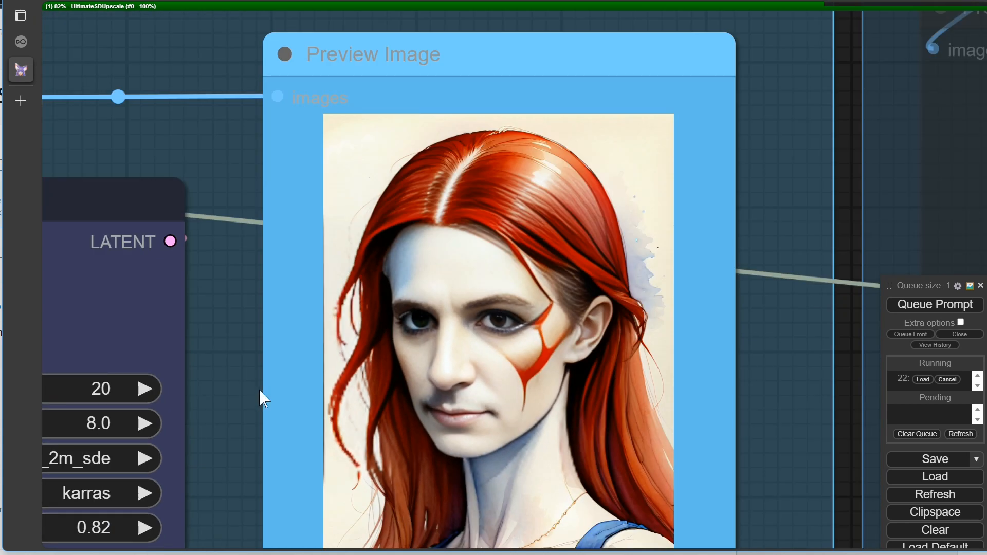
scroll(340, 390, up, 10)
scroll(340, 390, up, 2)
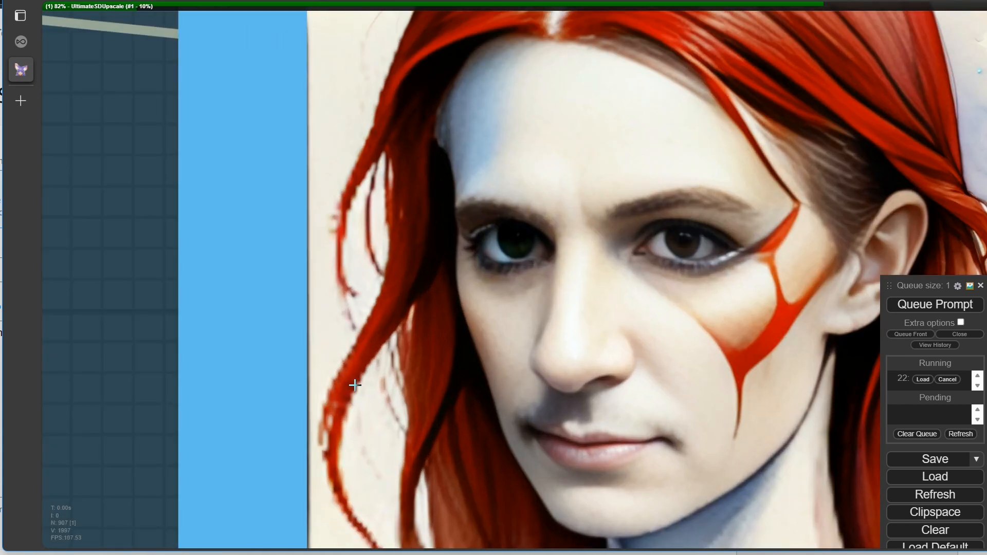
scroll(355, 384, down, 2)
scroll(451, 346, up, 10)
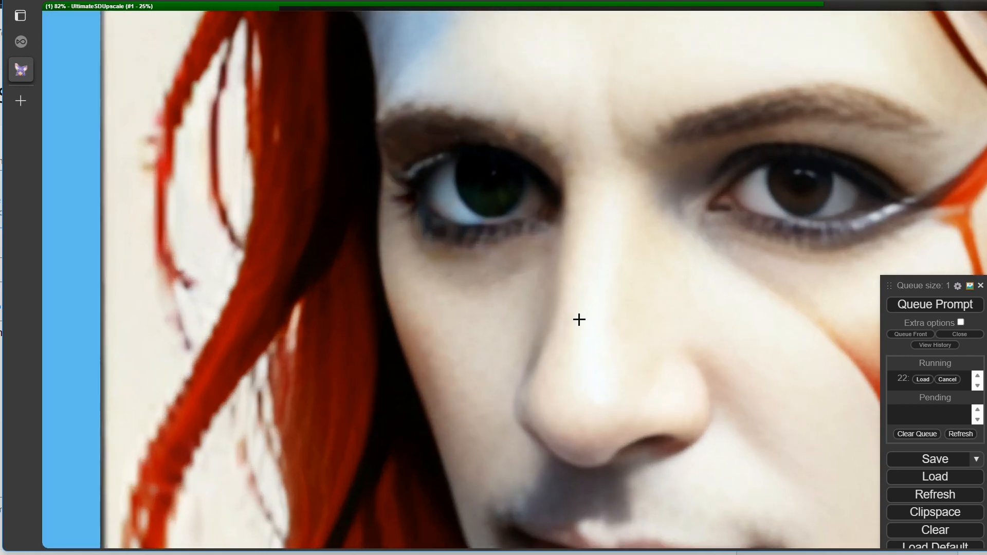
scroll(391, 331, down, 10)
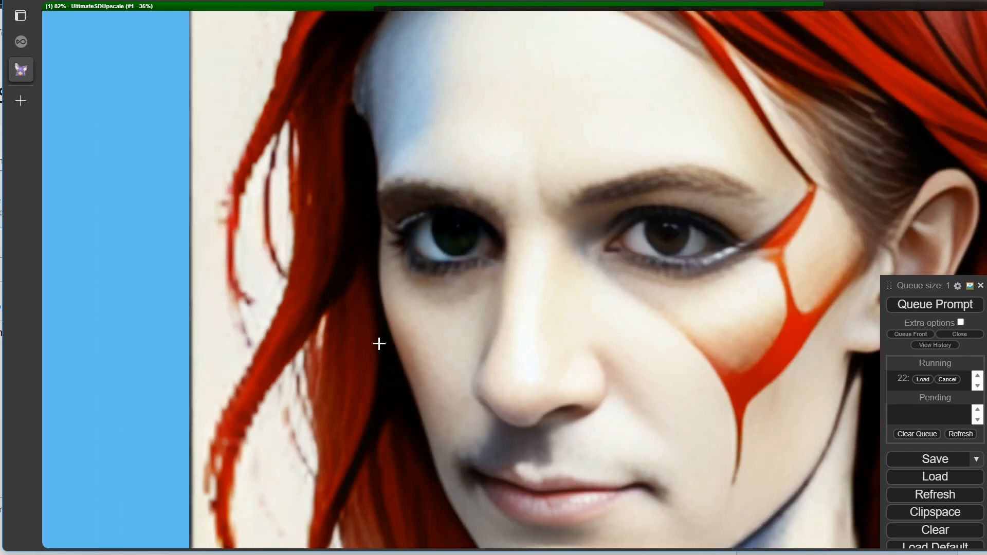
scroll(223, 362, down, 3)
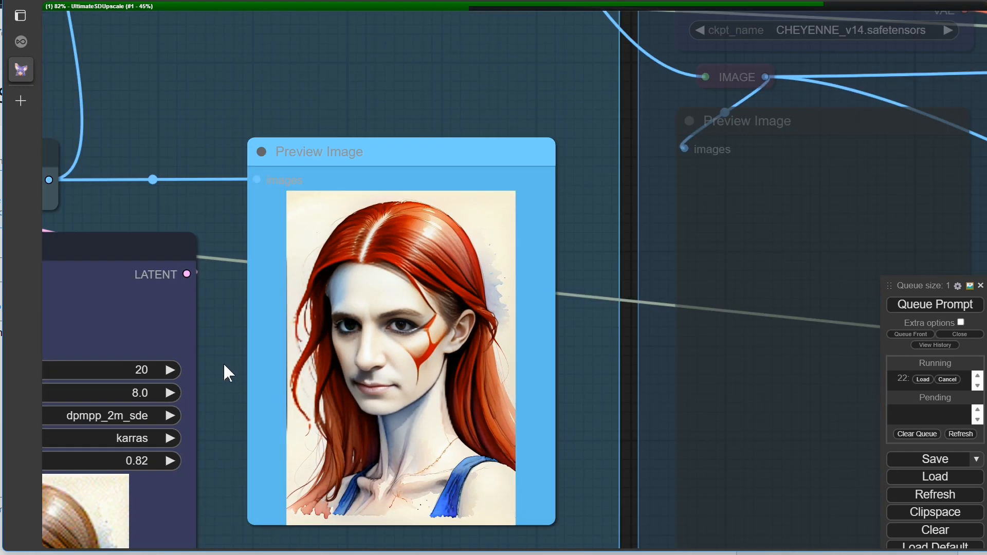
scroll(223, 363, down, 4)
drag(223, 362, 587, 298)
mouse_move(390, 221)
mouse_down()
mouse_move(771, 145)
mouse_move(396, 162)
mouse_move(394, 225)
mouse_up()
right_click(394, 224)
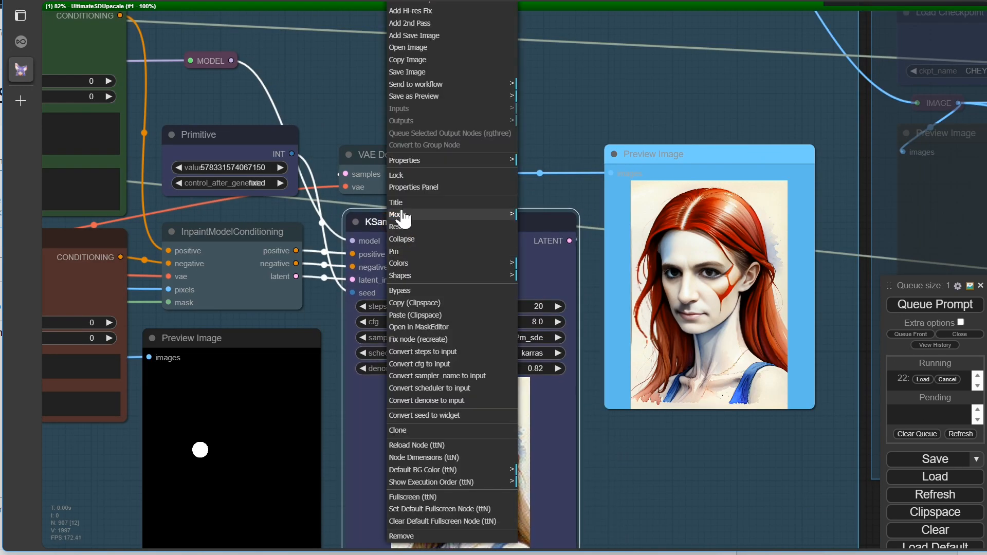
- Connect the shared IMAGE reroute below ImageSharpen to the "to in- / outpaint" and "to face swap" inputs
scroll(318, 401, down, 8)
scroll(606, 463, down, 2)
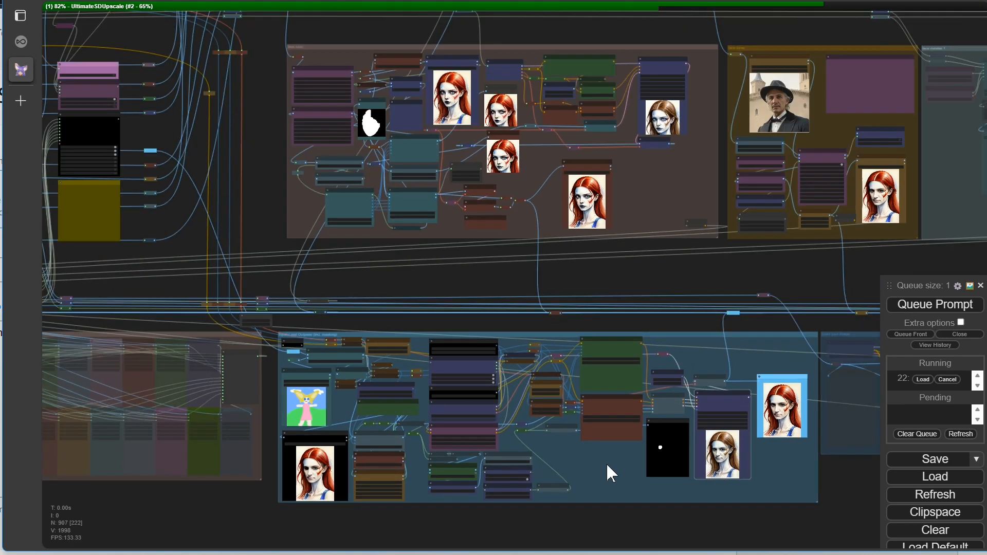
drag(259, 146, 615, 429)
scroll(345, 428, up, 10)
scroll(395, 313, up, 7)
drag(298, 511, 453, 521)
drag(582, 449, 541, 384)
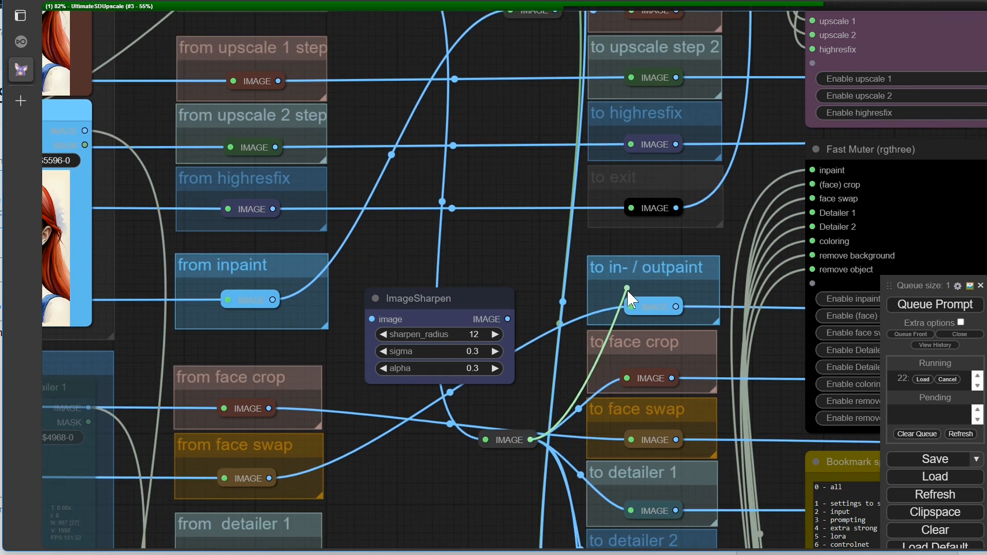
drag(488, 465, 480, 420)
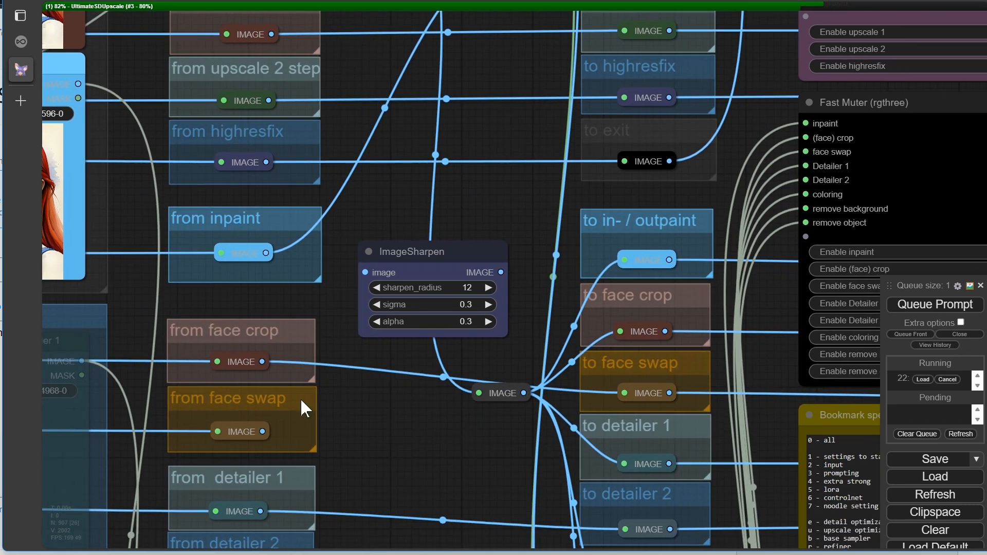
drag(523, 392, 623, 393)
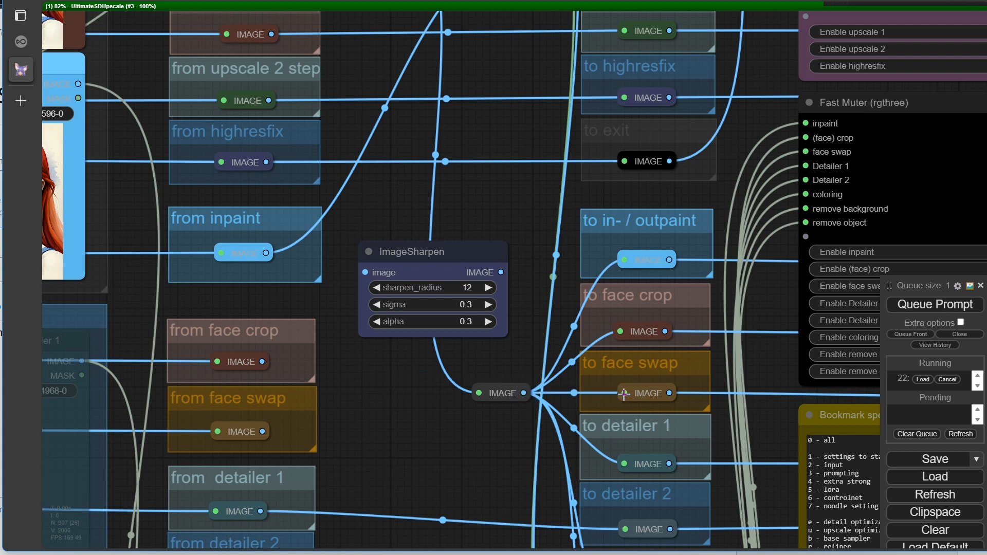
- Connect the IMAGE reroute behind "whithout optimize" to the reroute that feeds "to upscale step 1"
click(499, 393)
click(441, 403)
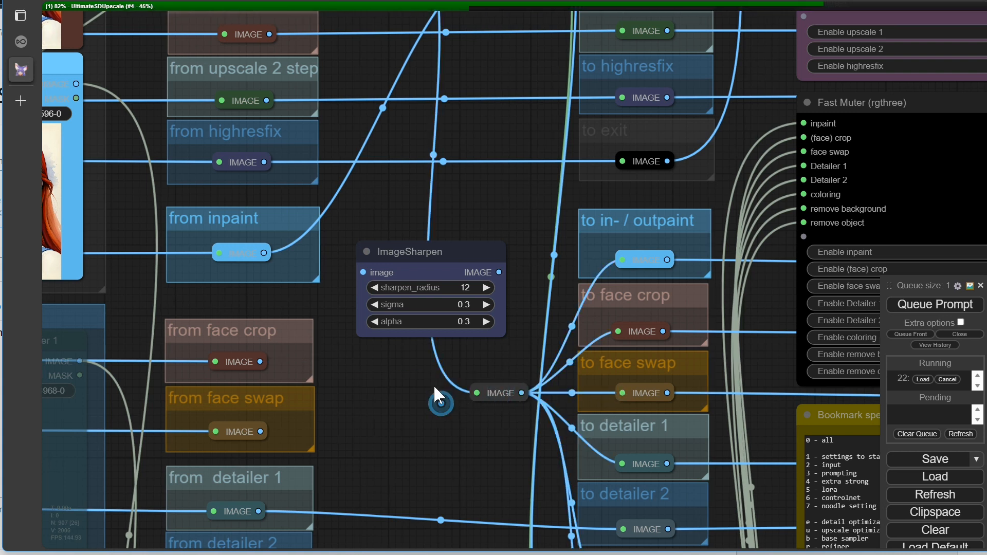
key(u)
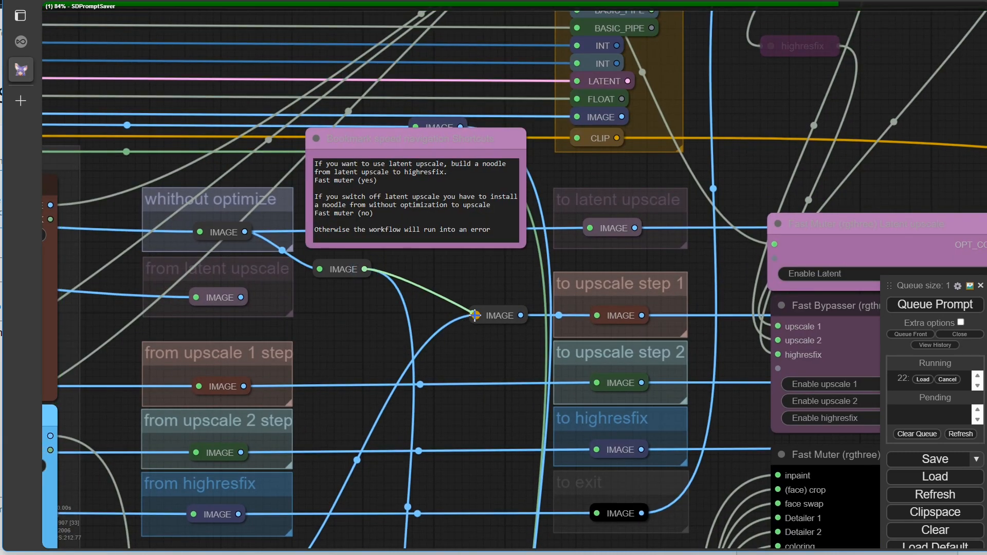
scroll(383, 336, down, 5)
scroll(378, 331, down, 5)
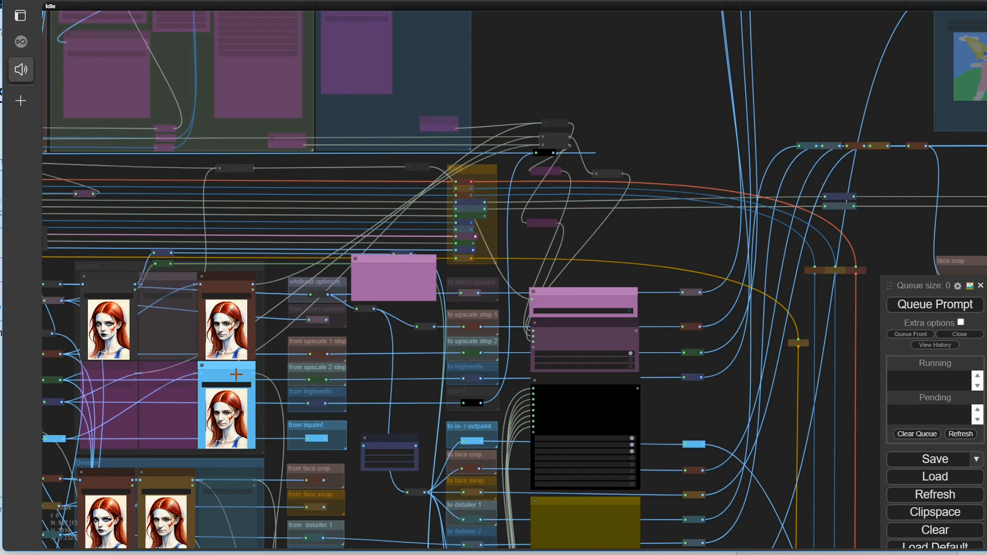
- Examine the finished portrait up close in the "Bridge - upscale 1 step" node and the final Preview Image node
scroll(229, 339, up, 8)
scroll(216, 330, up, 12)
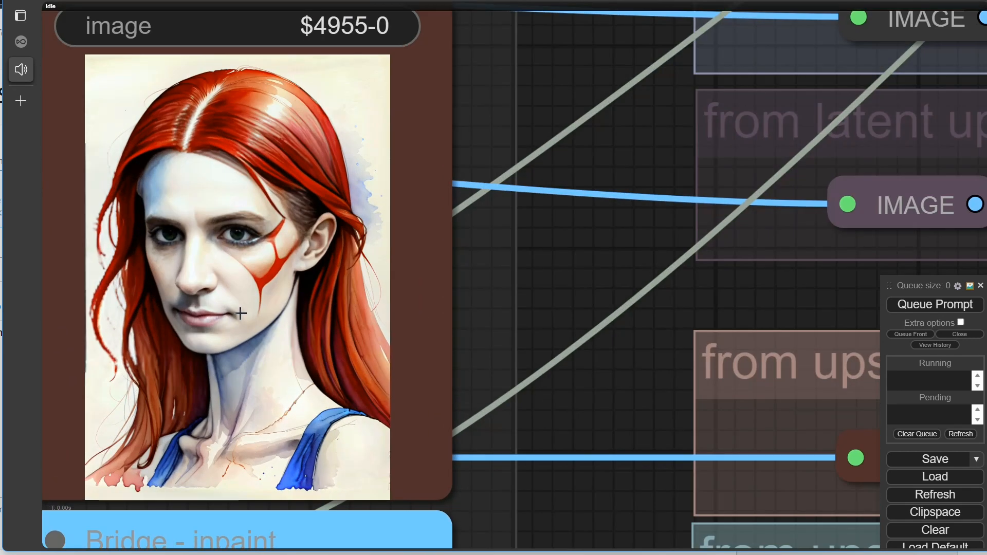
scroll(360, 350, down, 10)
scroll(390, 350, down, 2)
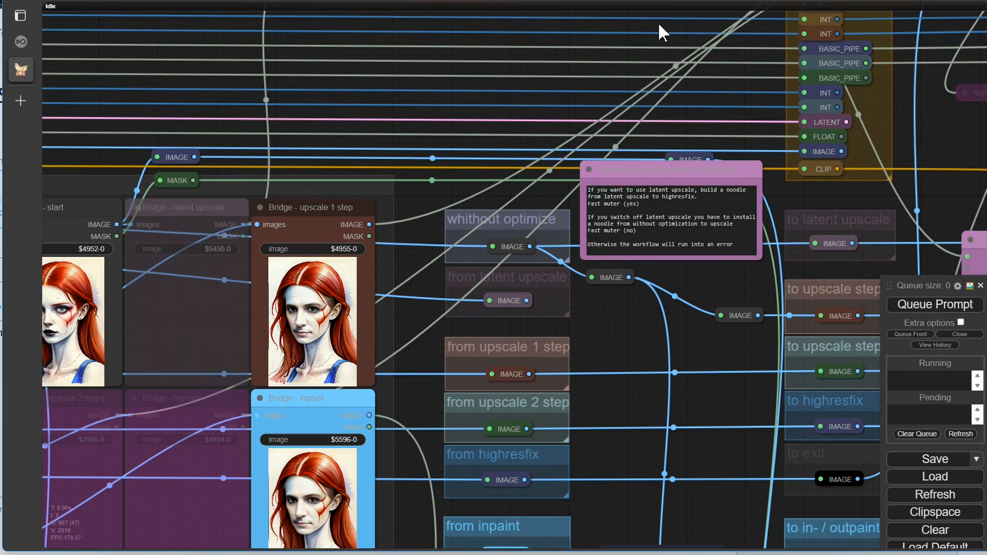
key(0)
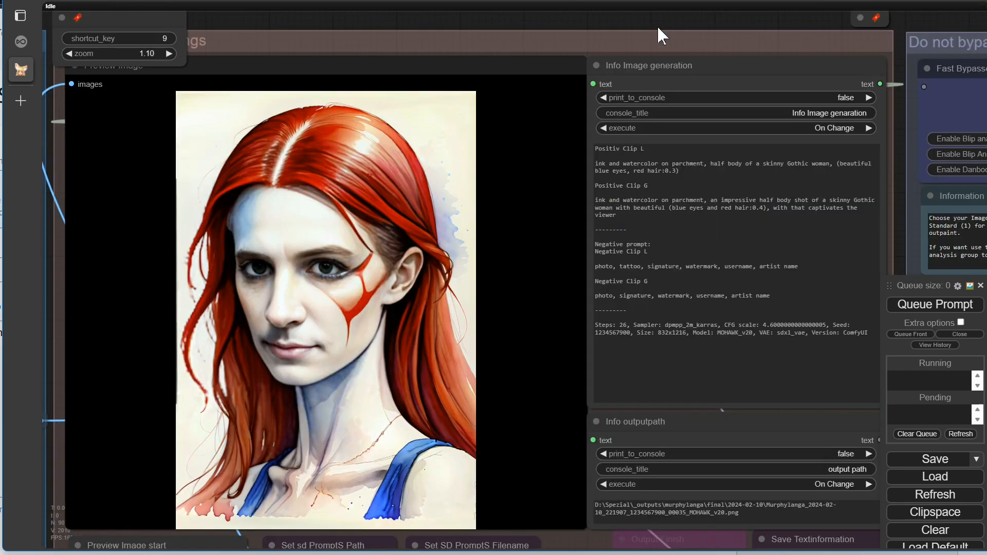
scroll(281, 331, up, 1)
scroll(280, 284, up, 9)
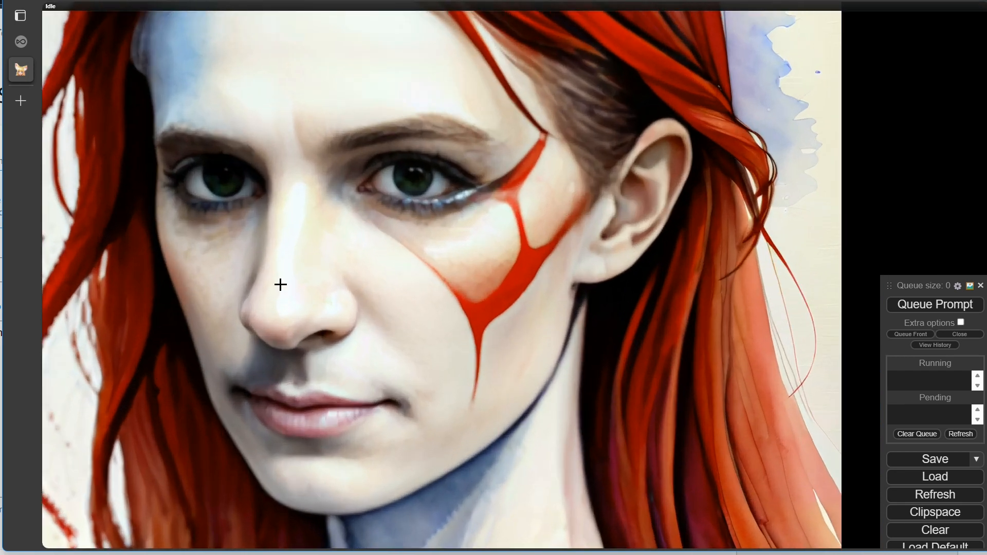
scroll(281, 284, up, 2)
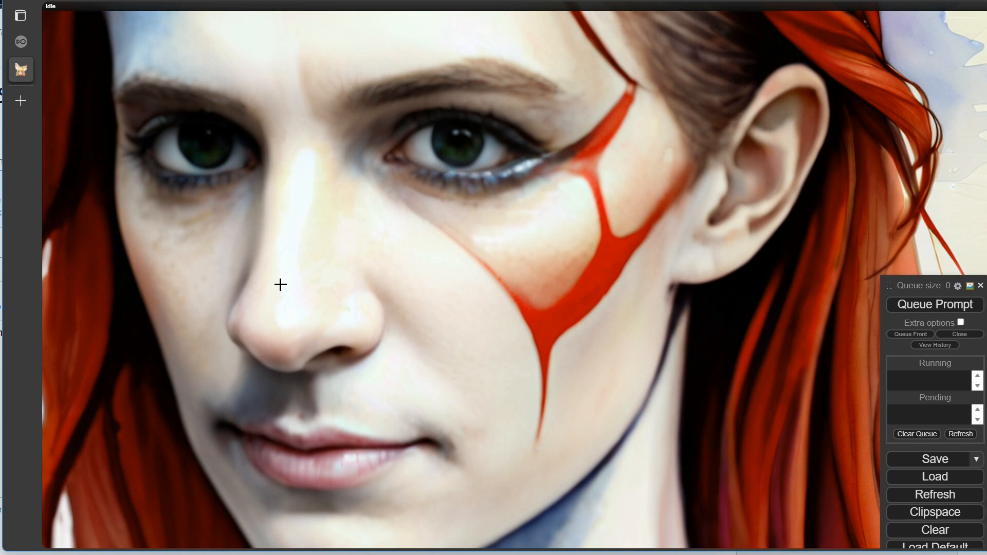
scroll(280, 284, down, 10)
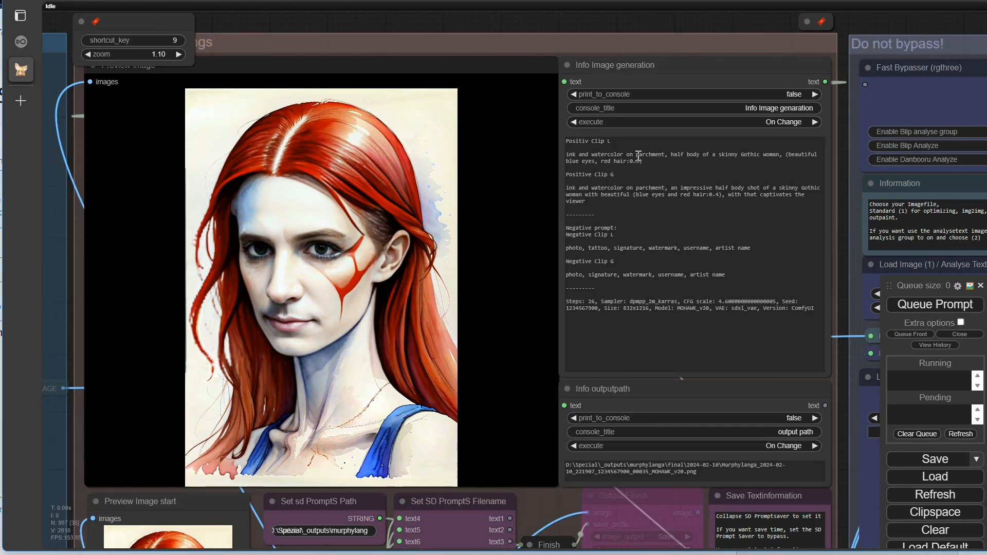
- Copy the final Preview Image output through the Clipspace into the "Load Image 1 to continue, do not Mask" node
scroll(745, 82, down, 5)
drag(761, 24, 600, 34)
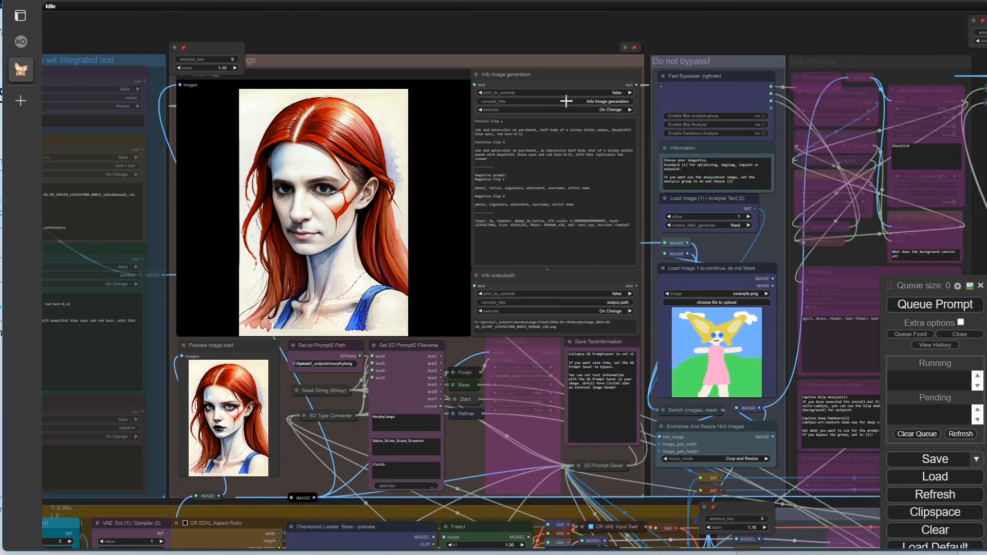
right_click(334, 228)
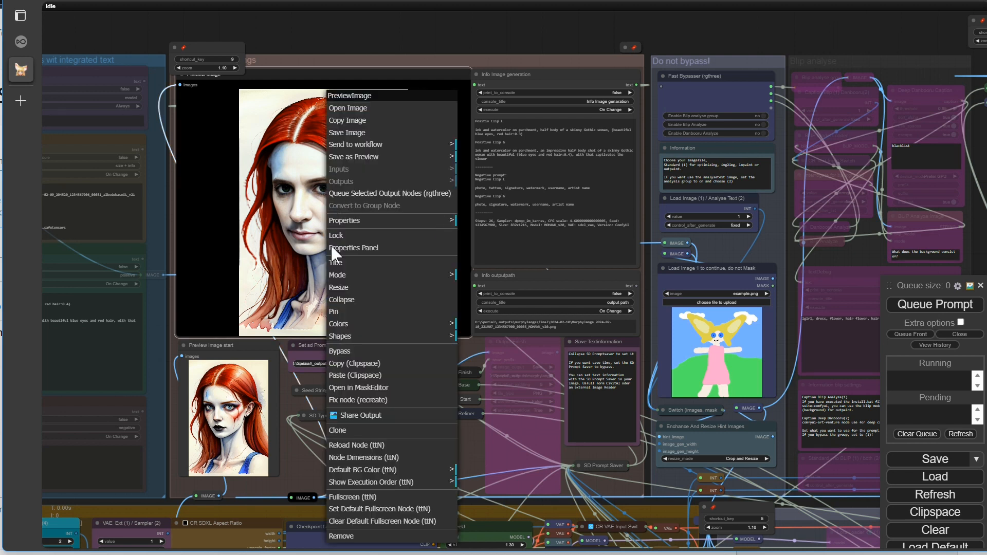
click(361, 364)
click(716, 351)
right_click(714, 343)
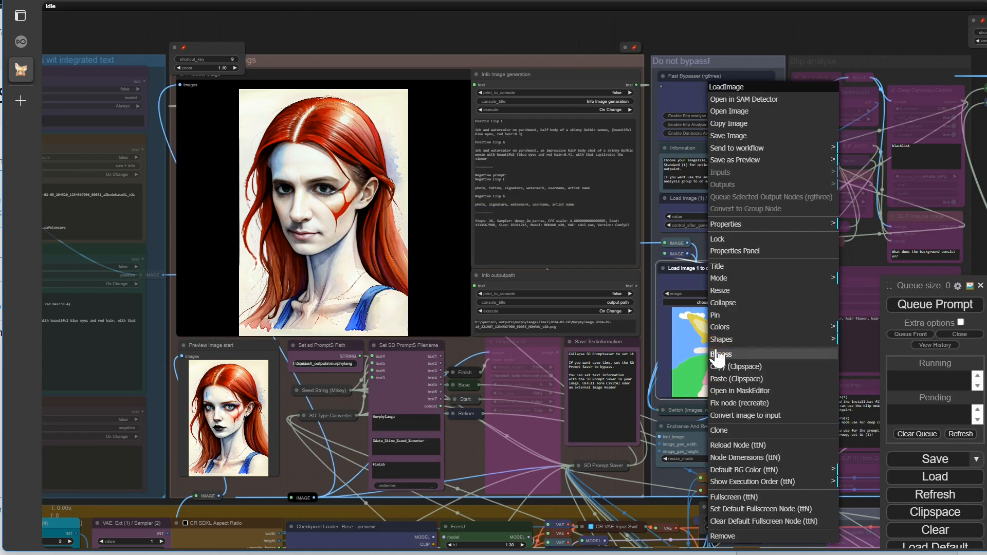
click(743, 382)
scroll(746, 384, down, 3)
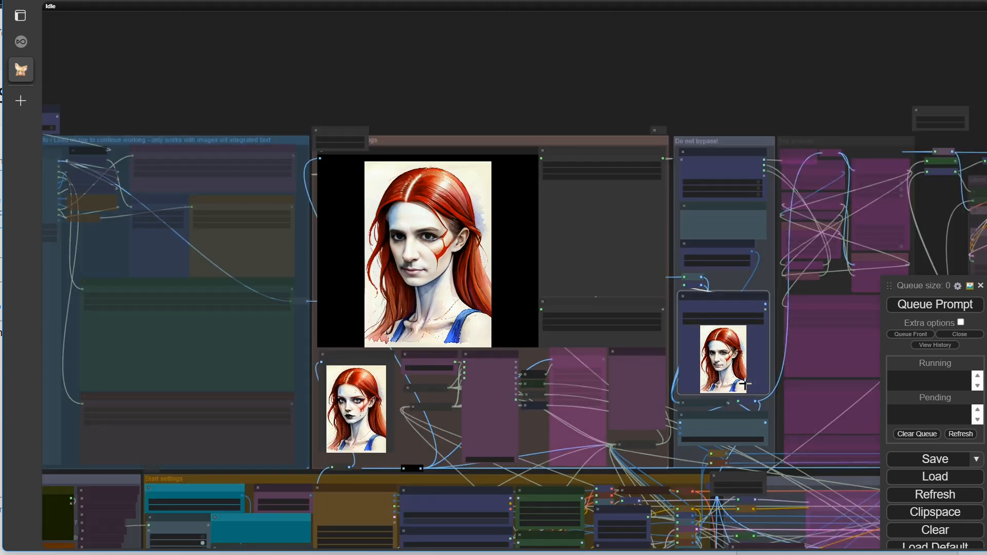
- In the start settings, set the txt2img (1) / img2img (2) node to 2 and the Denoise node to 0.25
drag(727, 88, 328, 39)
scroll(327, 270, up, 4)
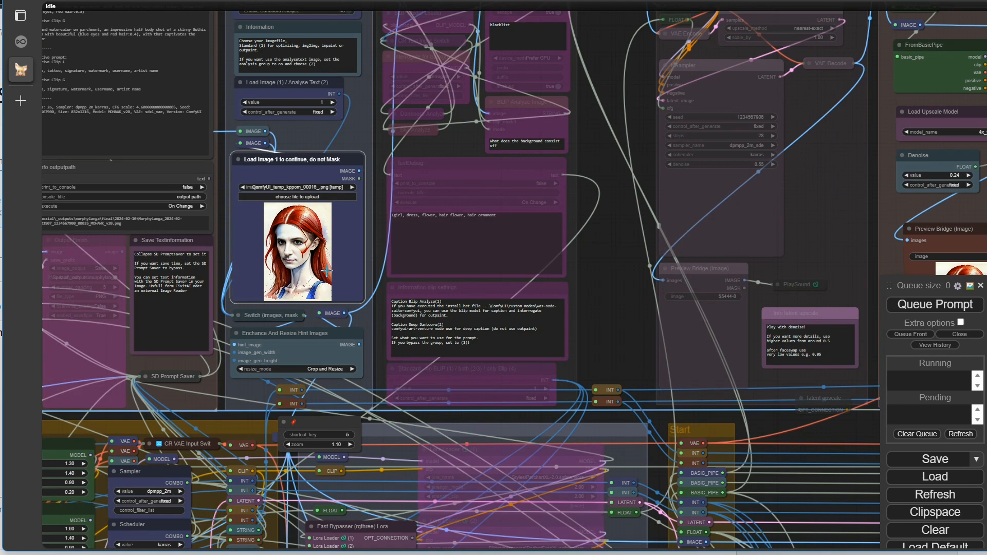
scroll(327, 270, up, 8)
scroll(543, 308, down, 12)
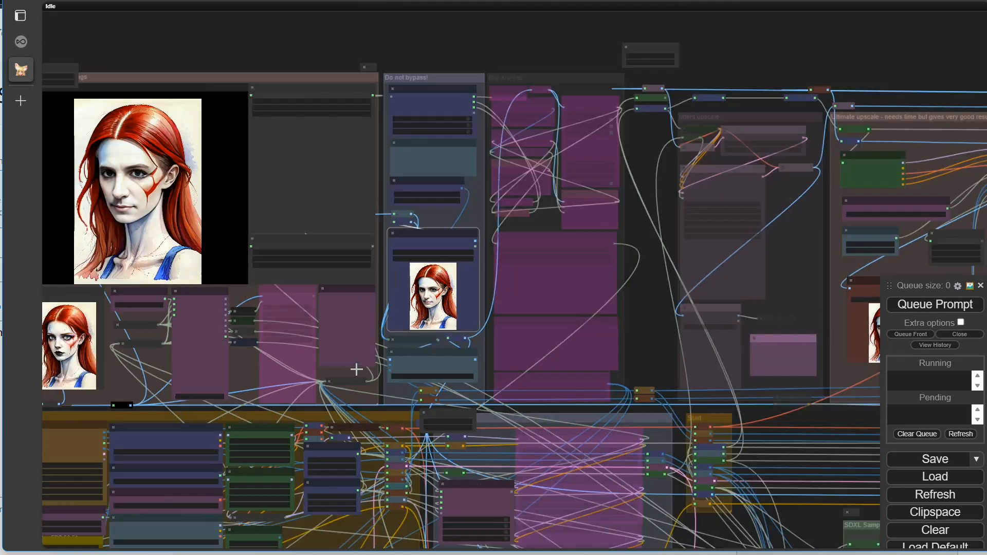
scroll(356, 369, down, 2)
drag(236, 63, 421, 12)
scroll(340, 463, up, 18)
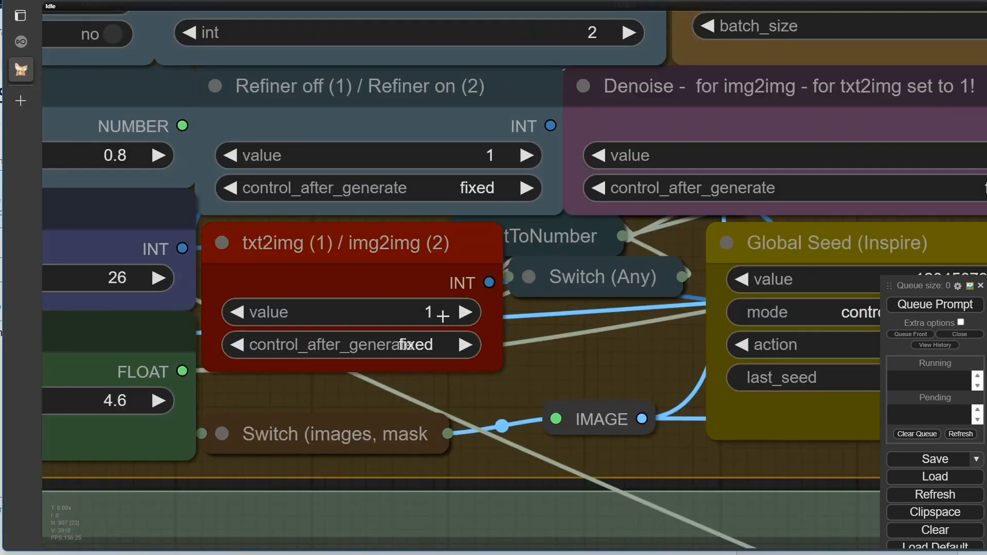
click(442, 315)
click(717, 315)
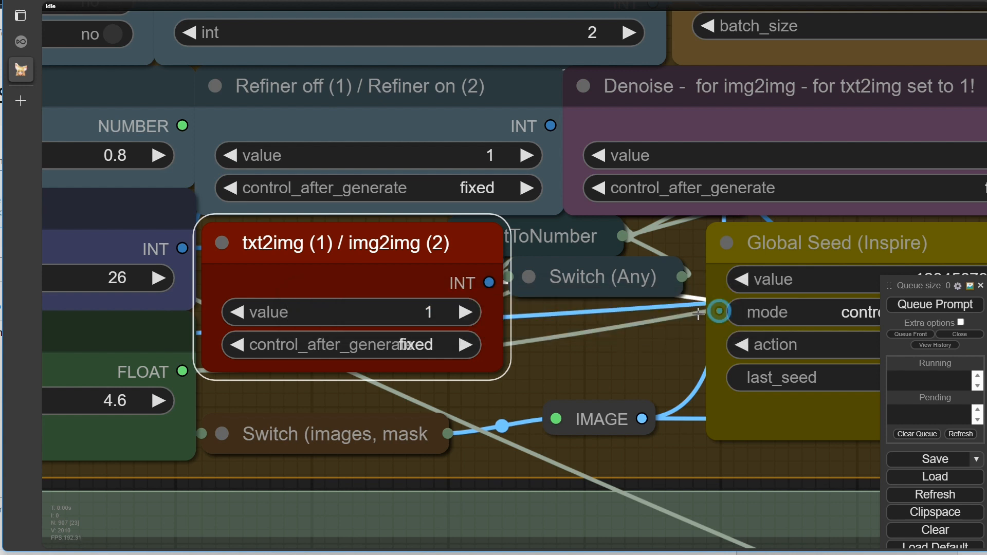
click(462, 312)
scroll(566, 363, down, 2)
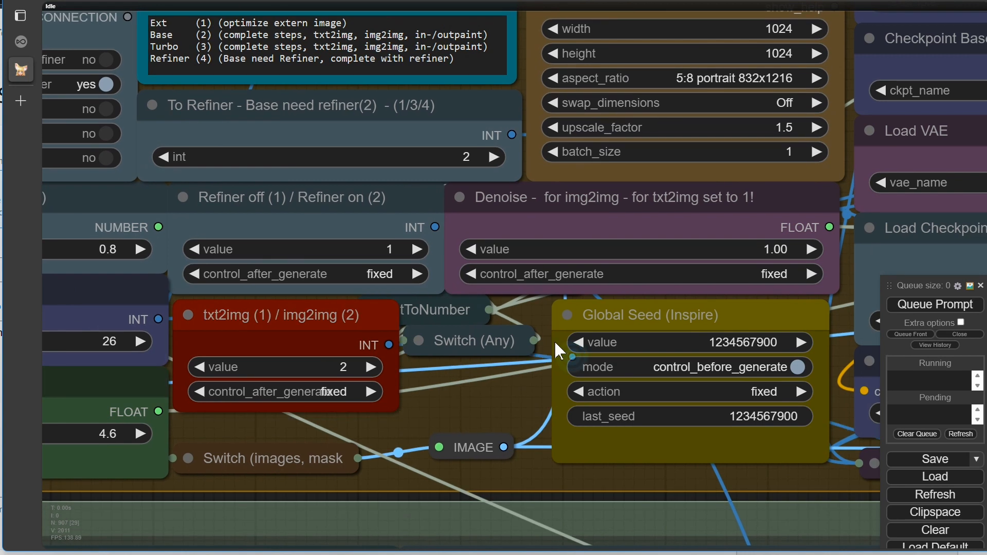
drag(755, 245, 687, 252)
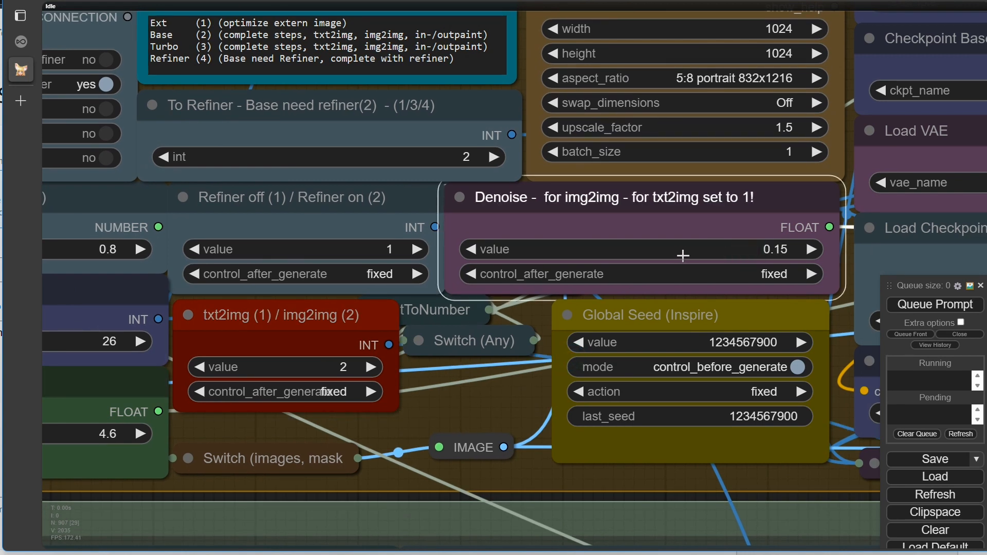
- Set the Ext (1) / Base (2) / Turbo (3) / Refiner (4) node to 1 and queue the prompt
scroll(562, 362, down, 4)
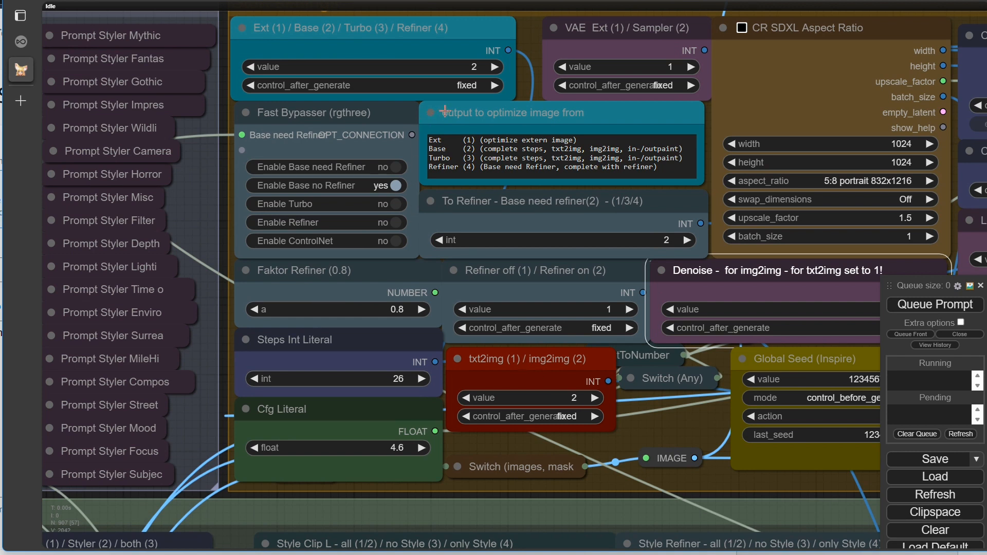
click(492, 66)
click(249, 67)
click(249, 66)
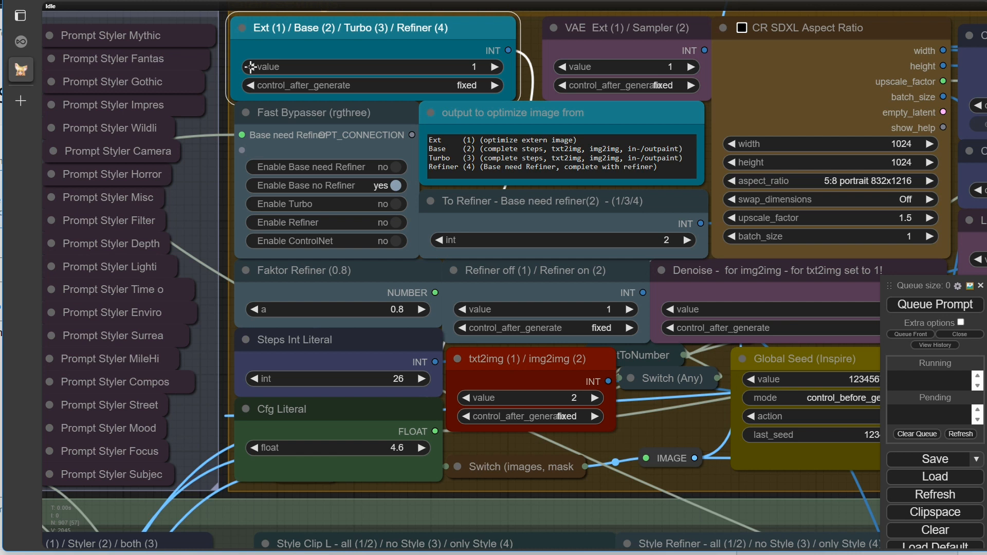
scroll(712, 436, down, 8)
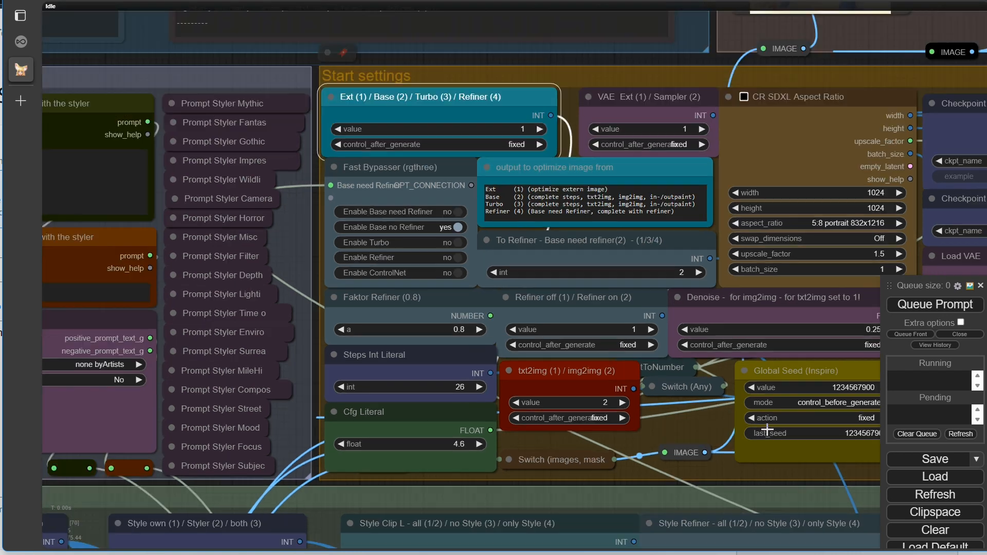
scroll(705, 430, down, 5)
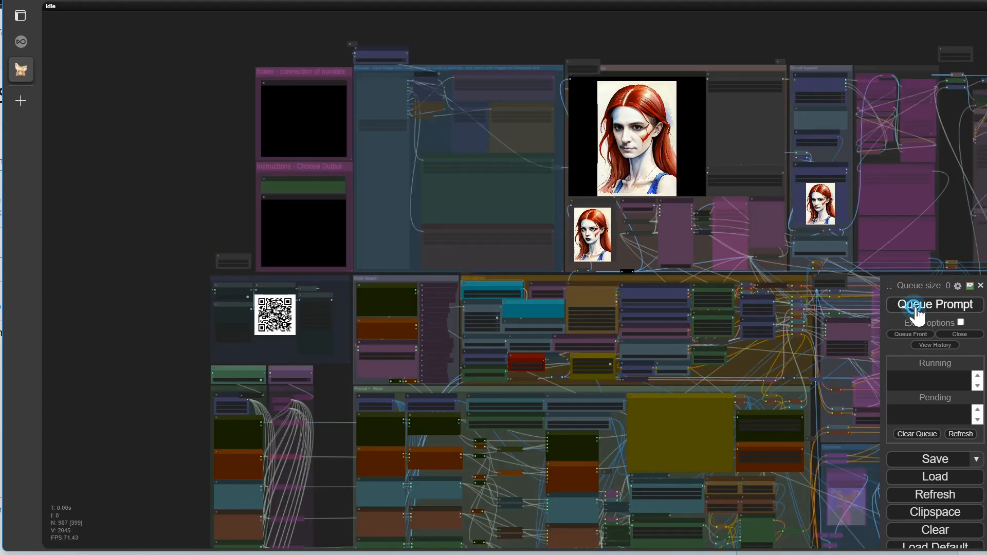
click(914, 307)
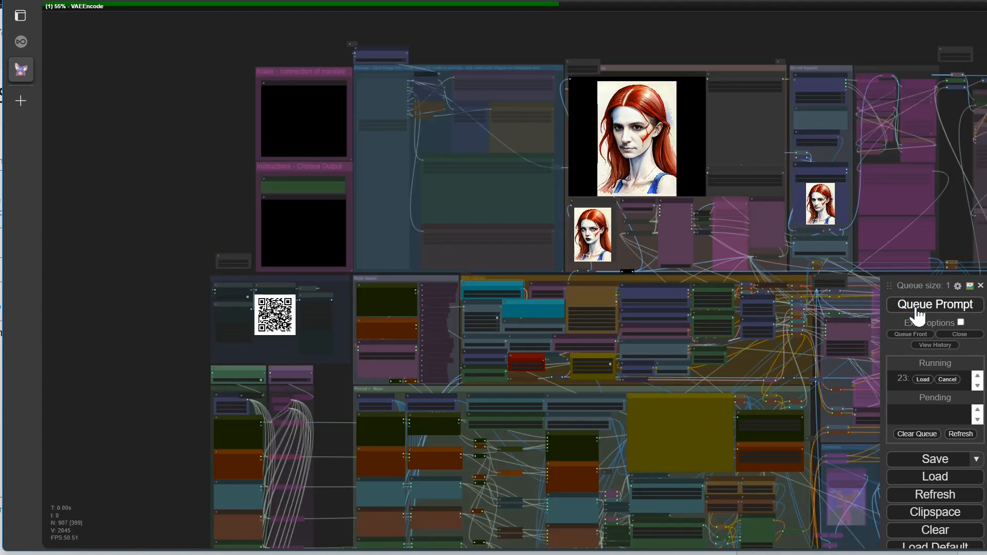
- Follow the img2img sampling and examine its result up close in the Preview Bridge node of the SDXL Sampler Base full steps group
scroll(336, 368, down, 3)
drag(802, 411, 370, 298)
drag(753, 437, 579, 359)
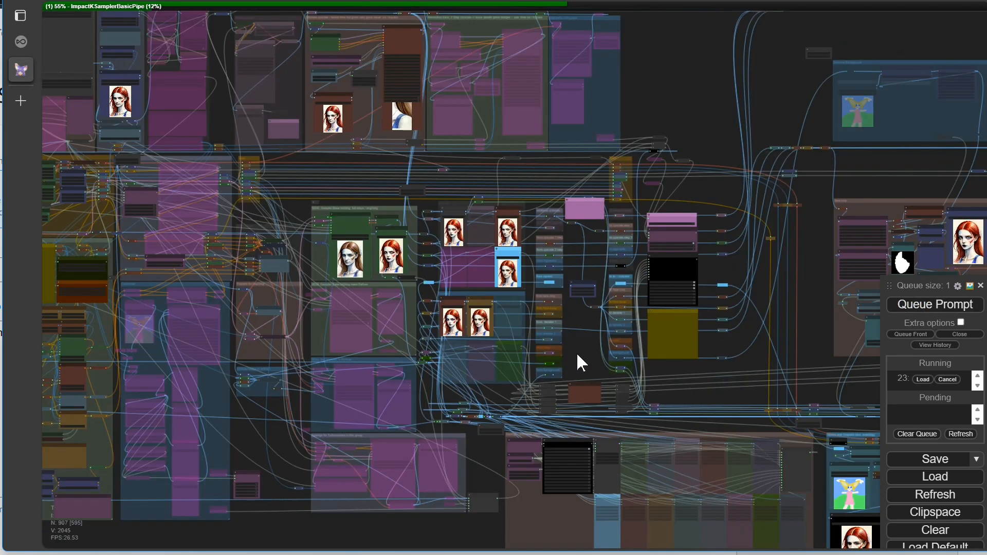
scroll(579, 359, up, 2)
scroll(309, 247, up, 4)
scroll(320, 233, up, 3)
drag(481, 201, 612, 383)
scroll(351, 347, up, 6)
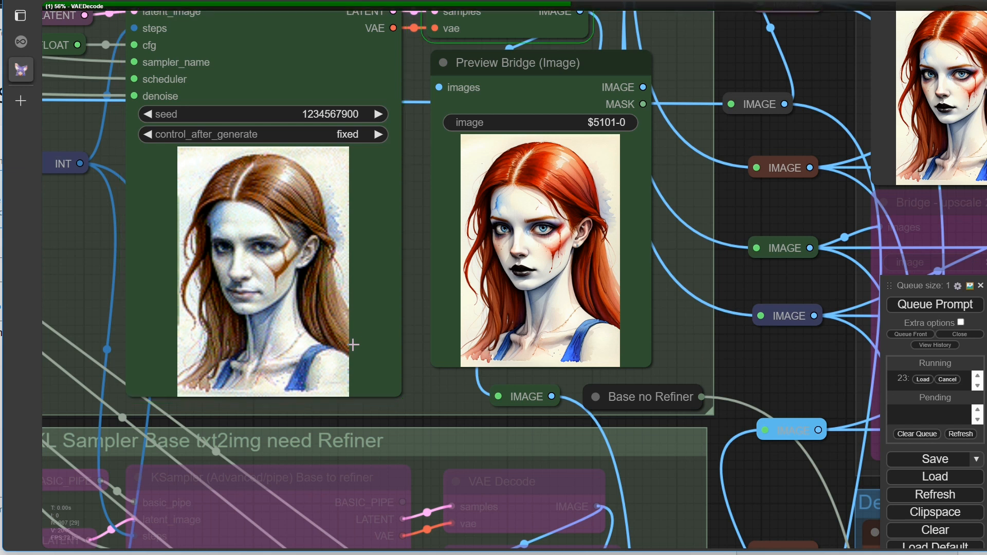
scroll(567, 283, up, 10)
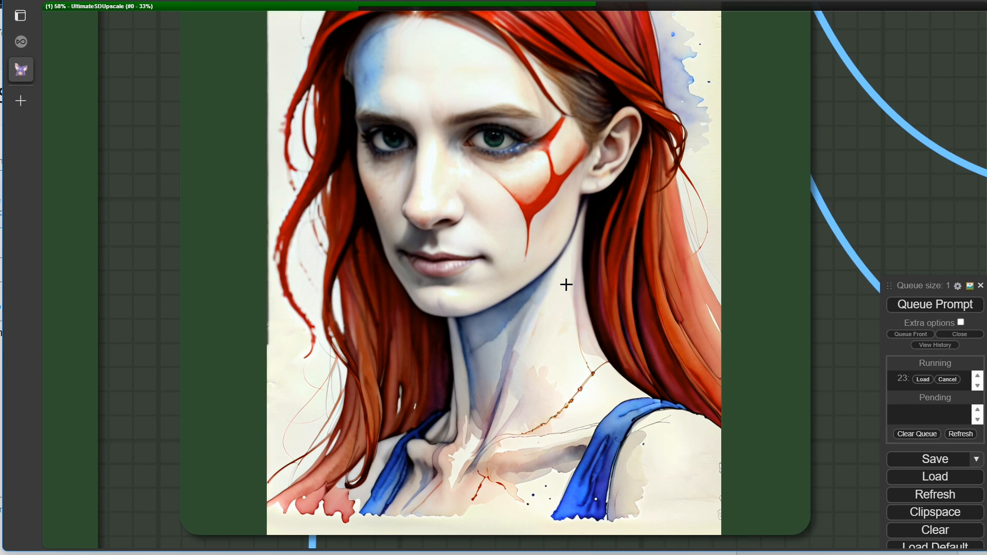
scroll(566, 284, down, 6)
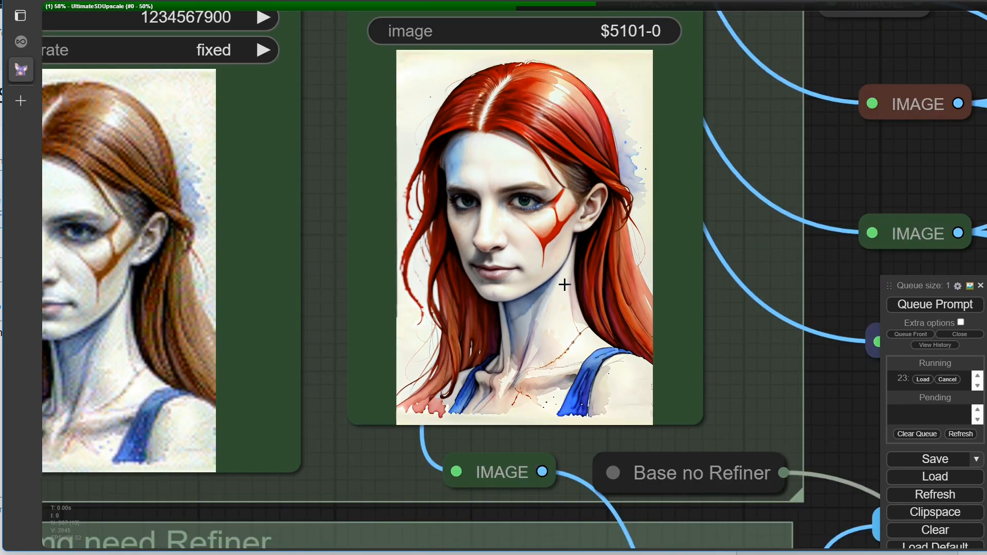
scroll(579, 334, down, 1)
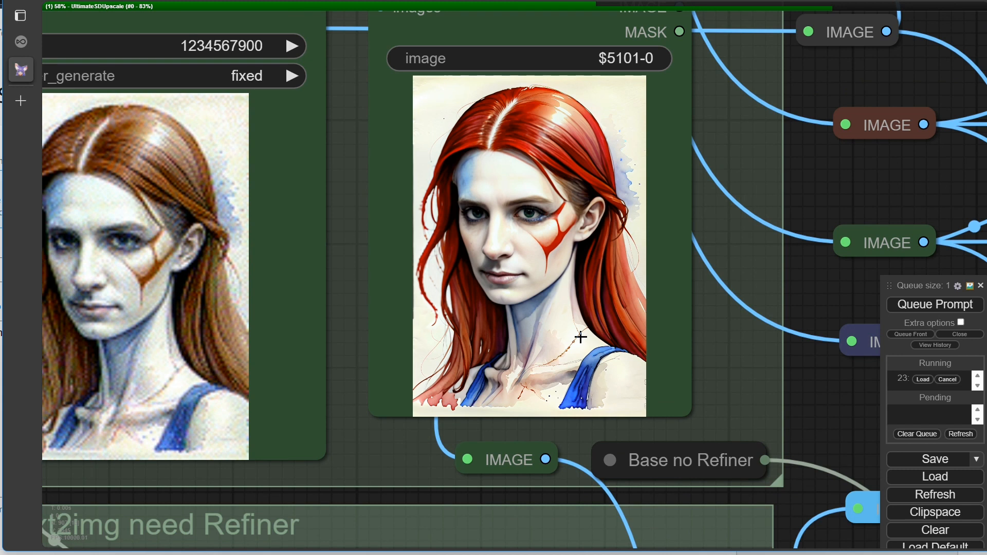
scroll(438, 304, up, 10)
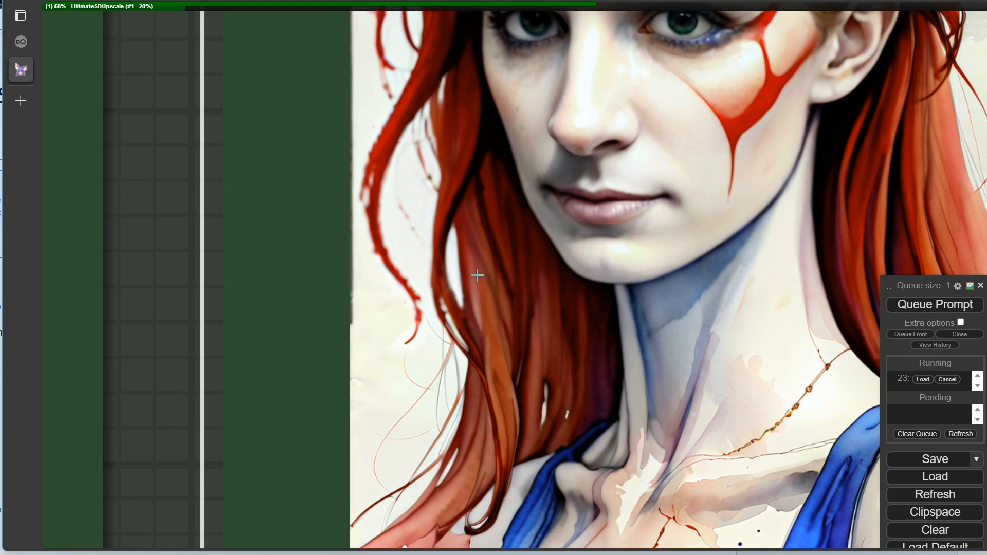
scroll(477, 275, down, 20)
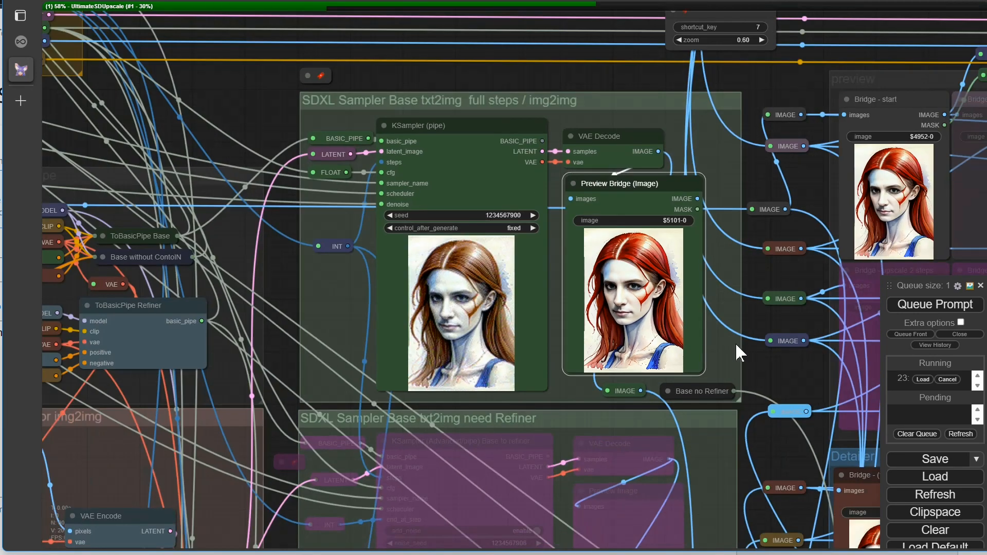
- Disable upscale 1 in the Fast Bypasser node beside the noodle connection groups
drag(786, 364, 148, 192)
scroll(515, 303, down, 4)
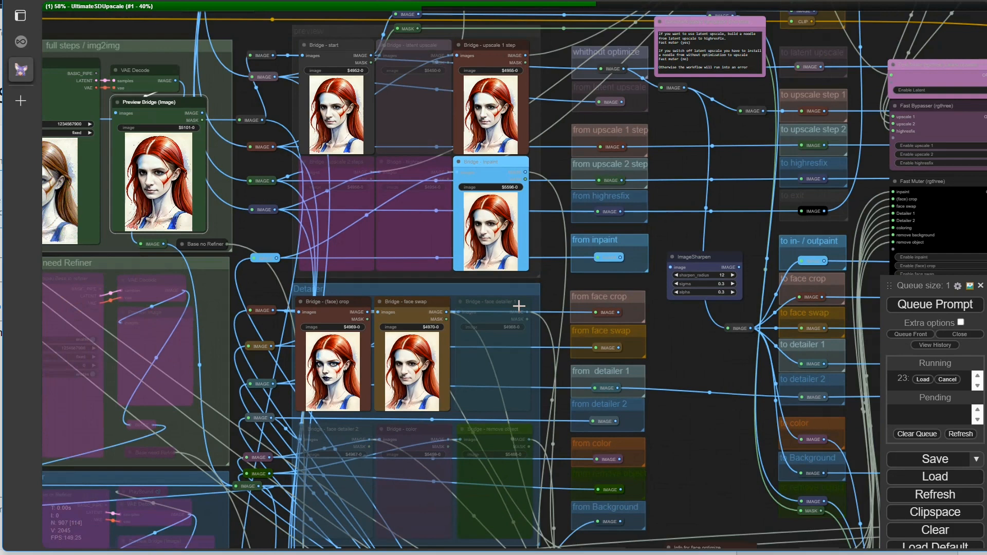
scroll(689, 340, down, 2)
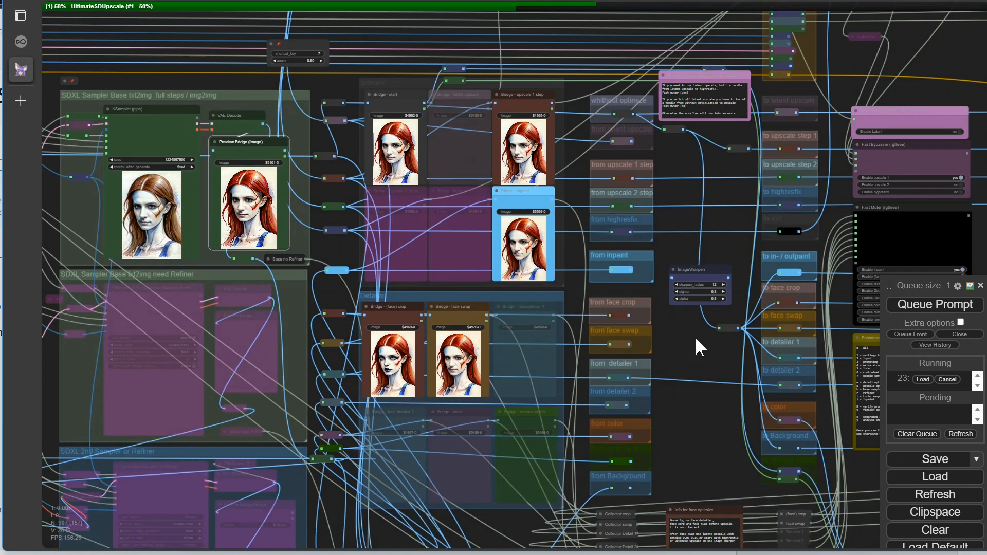
drag(701, 346, 406, 410)
scroll(632, 249, up, 8)
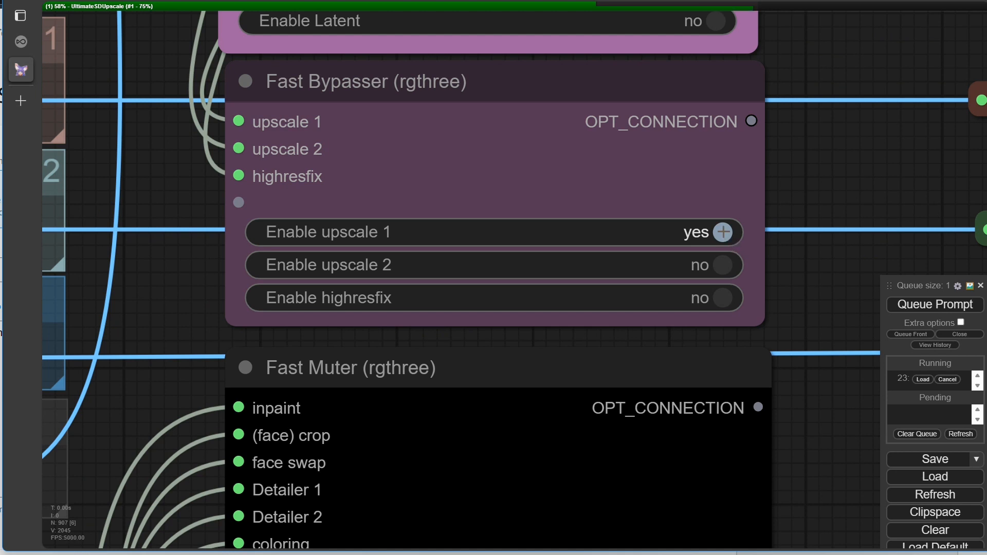
click(722, 232)
- Connect the from inpaint image output to the reroute feeding the to upscale step 1 group
scroll(390, 335, down, 4)
scroll(257, 350, down, 2)
drag(234, 356, 769, 186)
drag(384, 494, 454, 430)
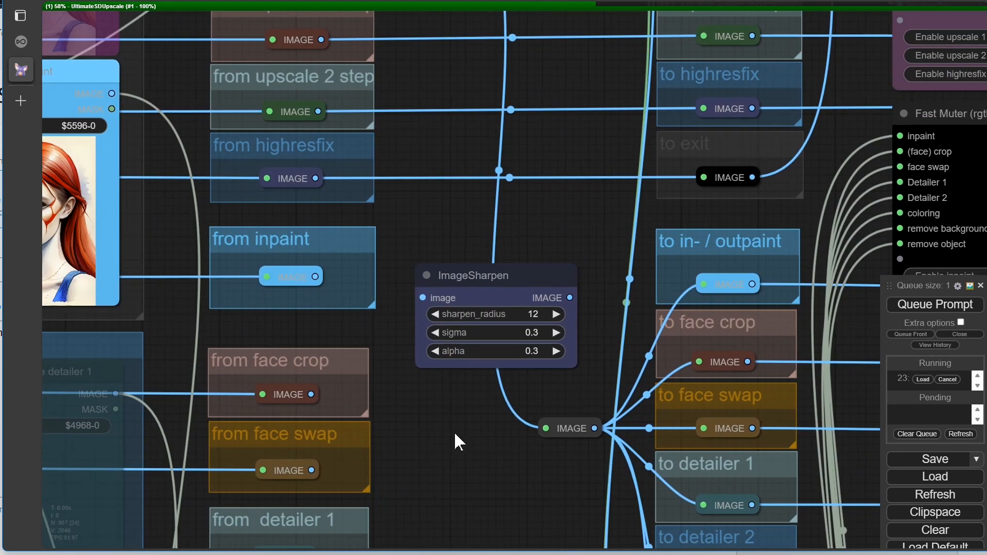
scroll(455, 430, down, 3)
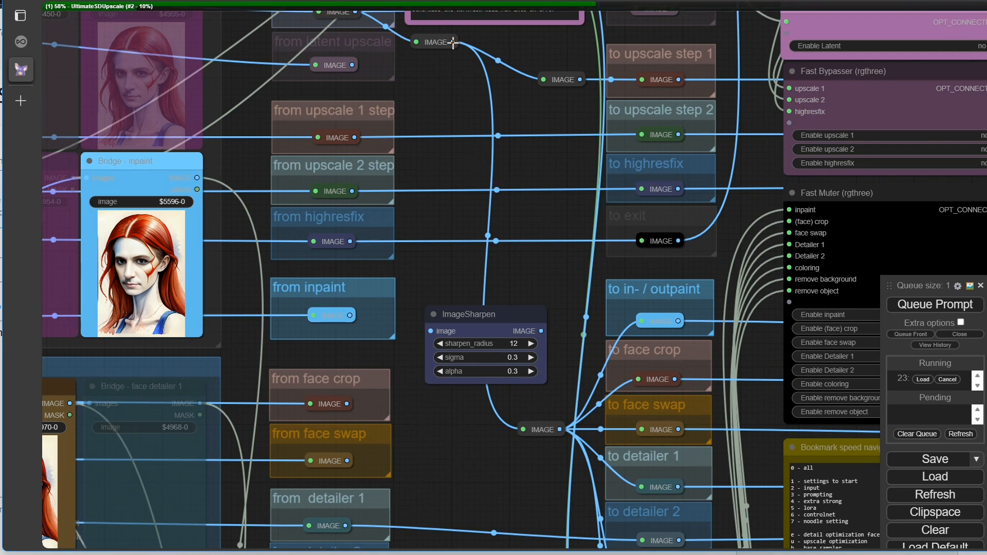
drag(430, 269, 548, 151)
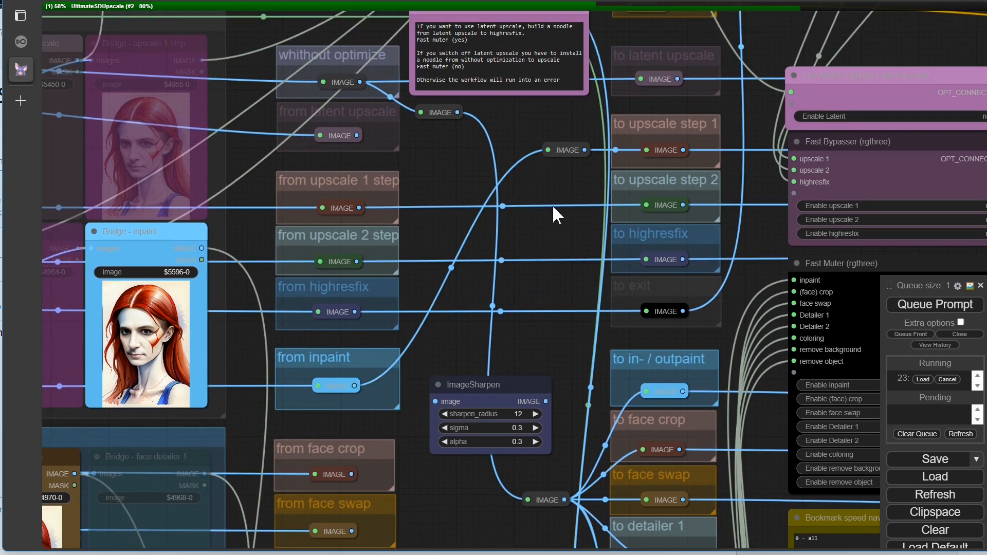
- Disable face swap and (face) crop in the Fast Muter node, leaving inpaint enabled
drag(547, 241, 176, 245)
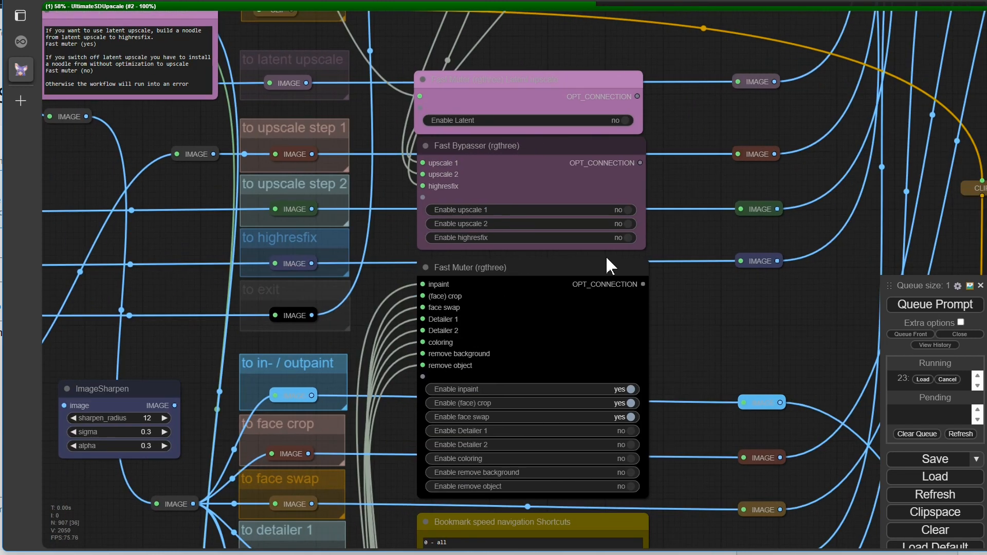
scroll(642, 450, up, 6)
scroll(636, 427, up, 3)
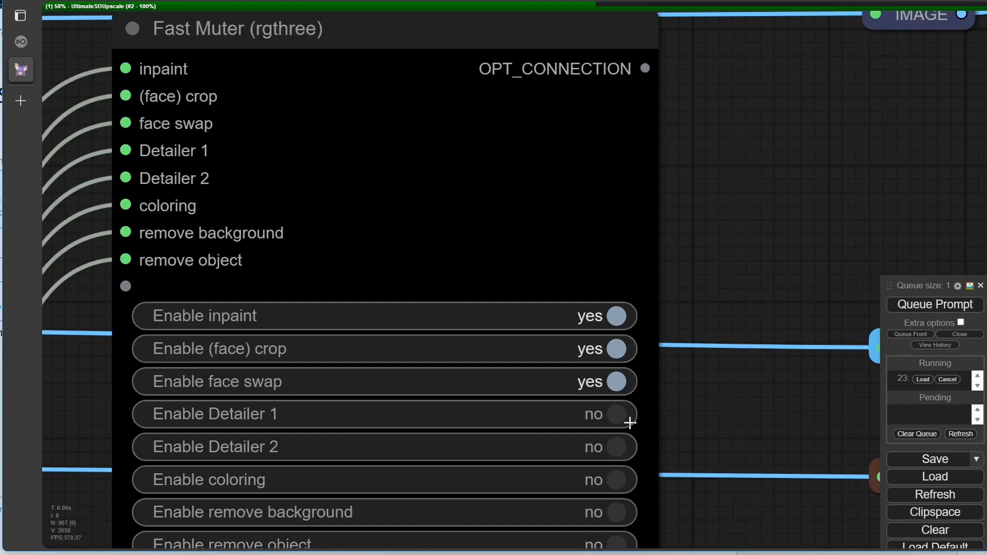
click(617, 381)
click(626, 354)
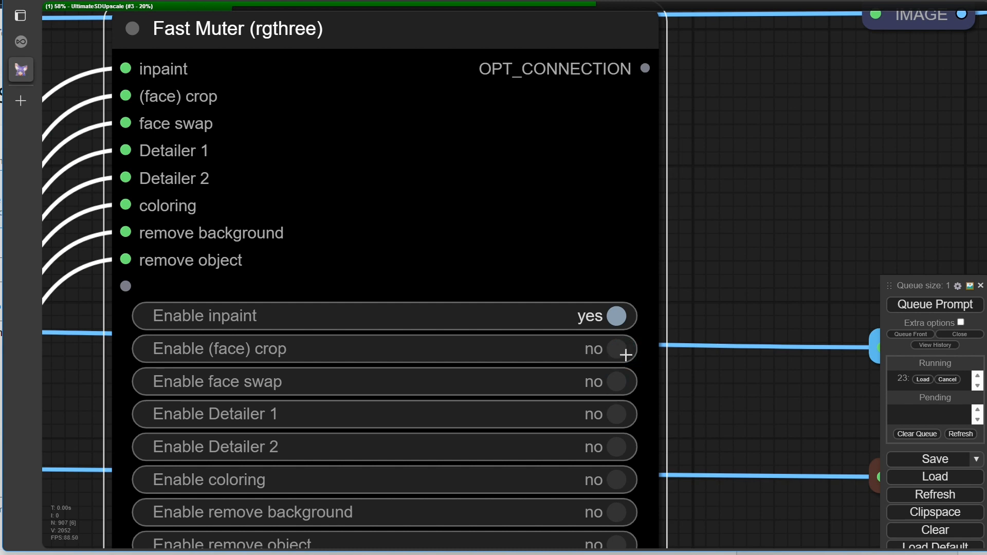
- In the Preview Bridge - Mask manually node, use MaskEditor to mask the loose hair strands beside the shadowed cheek and save to node
scroll(668, 396, down, 12)
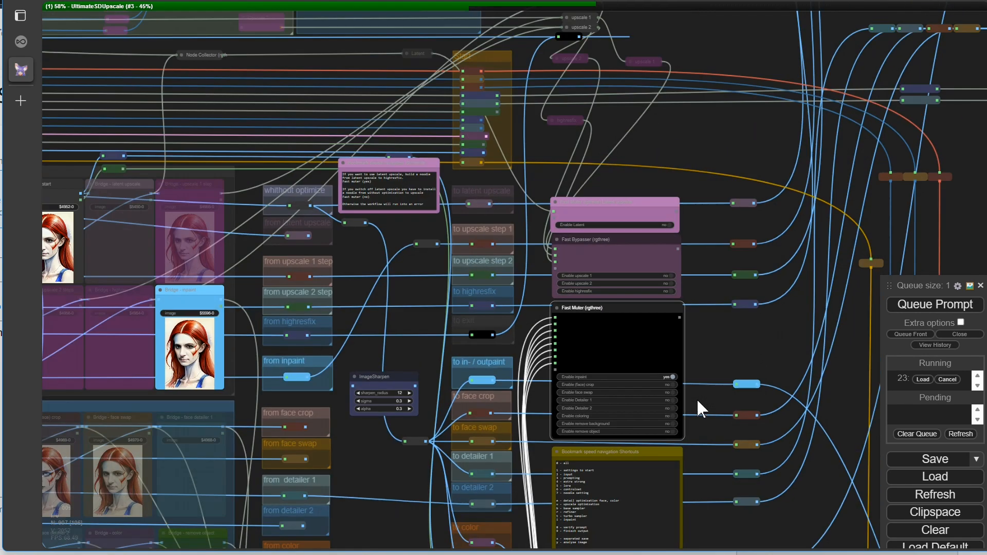
scroll(652, 298, down, 8)
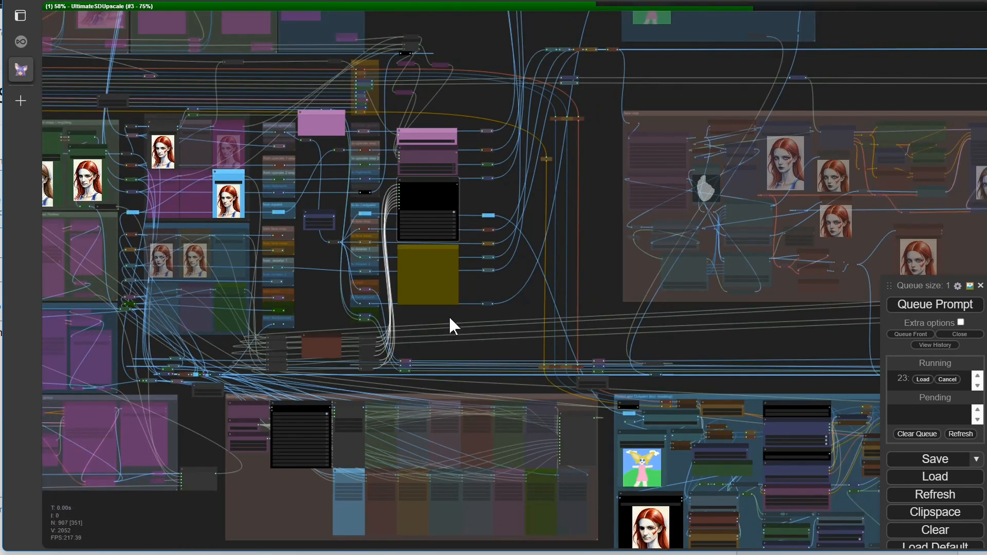
drag(449, 315, 308, 110)
scroll(332, 483, up, 10)
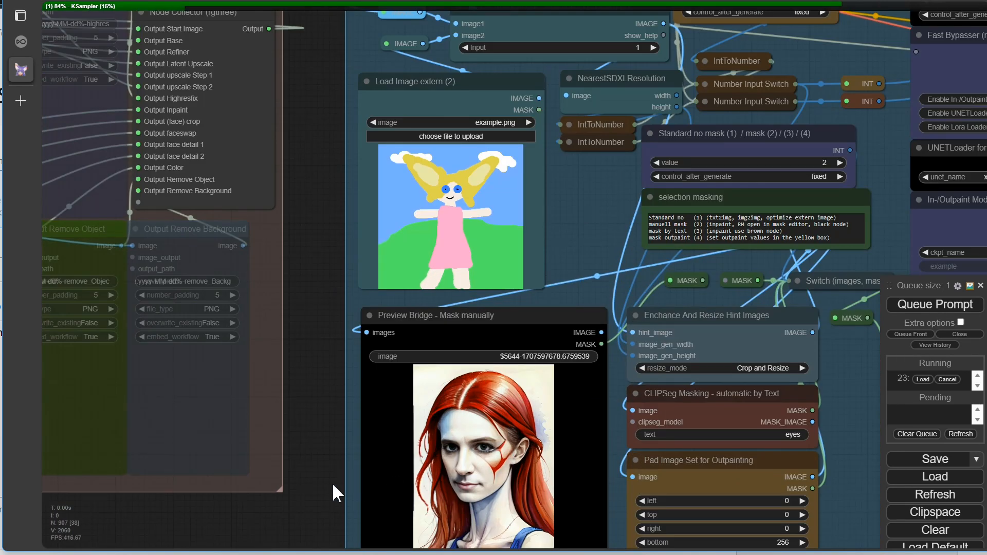
drag(342, 495, 120, 393)
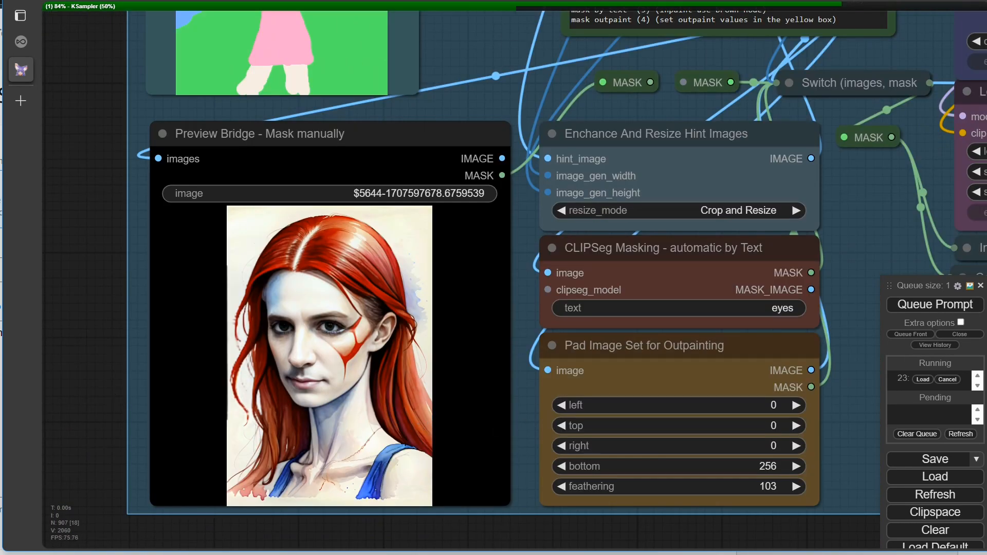
scroll(663, 510, down, 12)
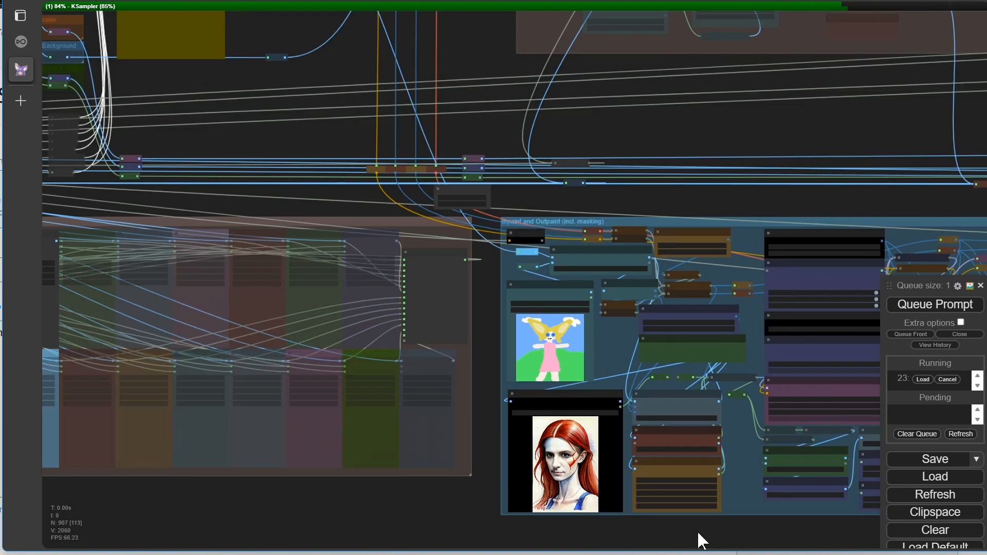
scroll(695, 529, up, 3)
scroll(509, 482, up, 14)
scroll(838, 219, down, 6)
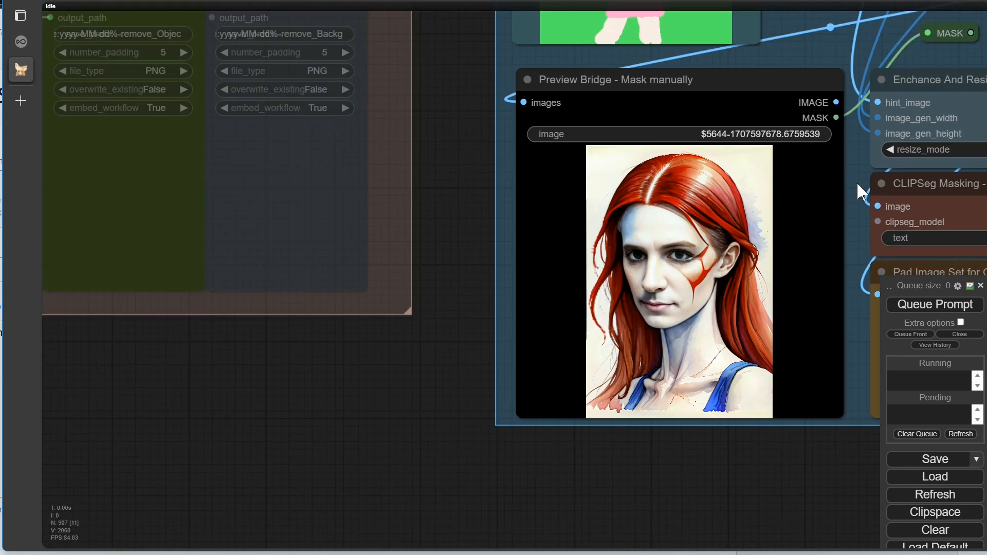
drag(844, 182, 689, 262)
right_click(637, 280)
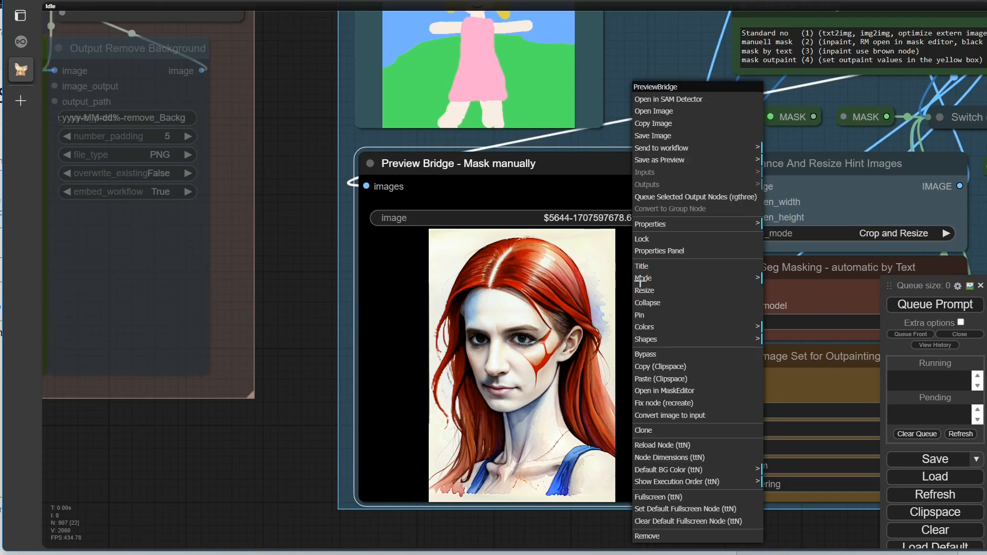
click(663, 391)
mouse_move(379, 181)
mouse_down()
mouse_move(368, 239)
mouse_move(382, 213)
mouse_move(402, 412)
mouse_move(410, 409)
mouse_move(420, 358)
mouse_move(382, 266)
mouse_move(372, 352)
mouse_move(384, 327)
mouse_move(388, 374)
mouse_up()
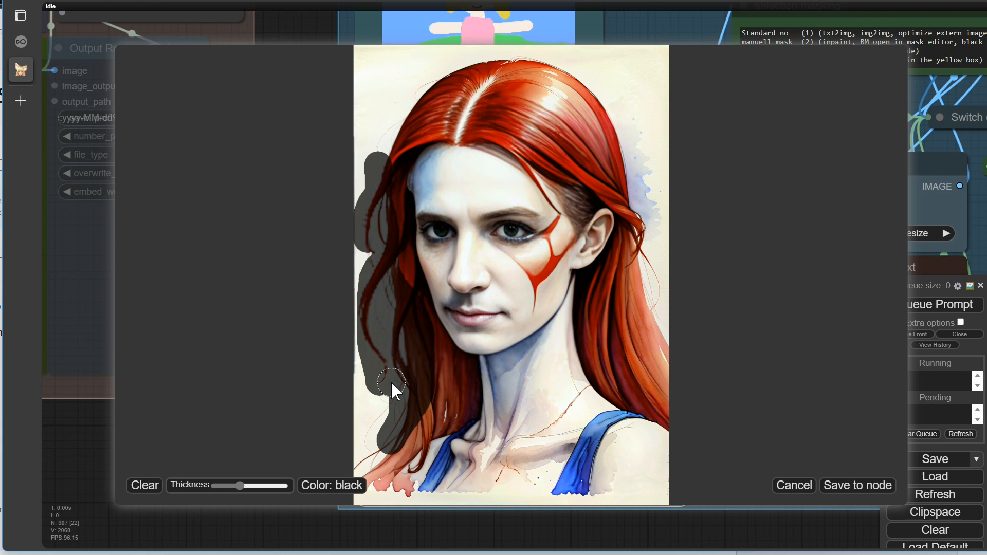
click(857, 486)
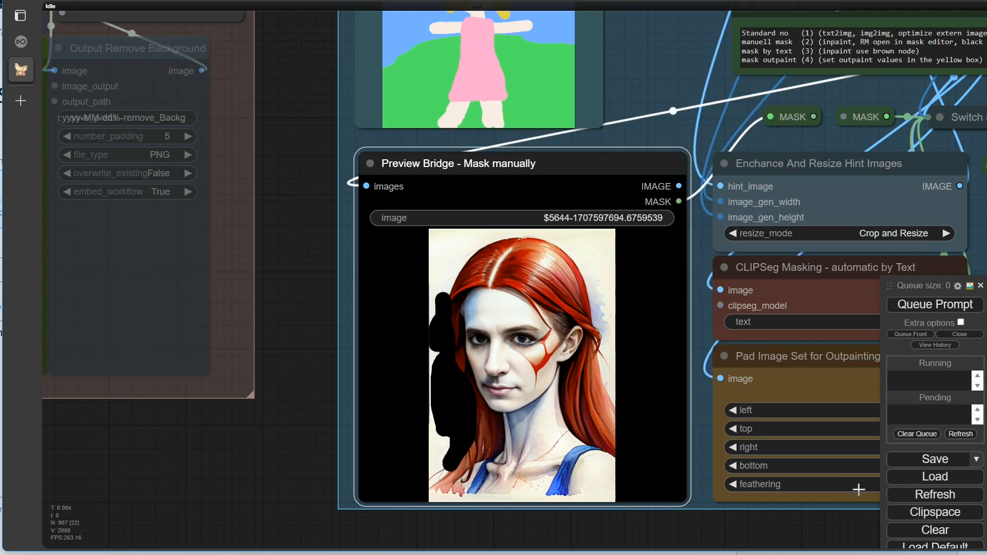
- Examine the mask mode value and the selection masking note in the inpaint and outpaint group
scroll(679, 501, down, 3)
drag(843, 515, 789, 535)
drag(620, 97, 291, 62)
scroll(291, 62, up, 3)
click(347, 178)
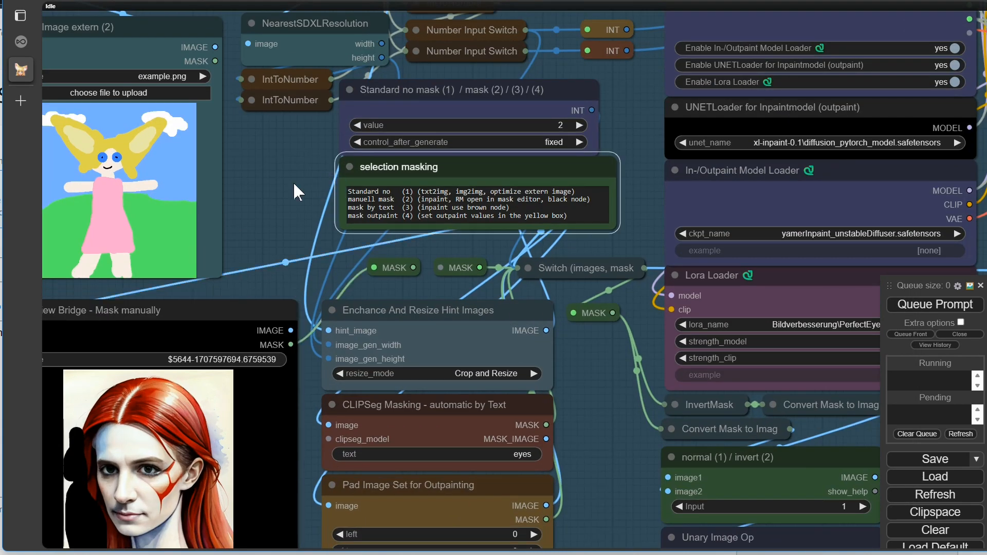
drag(602, 381, 517, 385)
- Clear both prompts of the inpaint group's CLIPTextEncodeSDXL Positive node and enter "watercolor red hair" as the first prompt
scroll(483, 391, down, 4)
drag(873, 385, 300, 407)
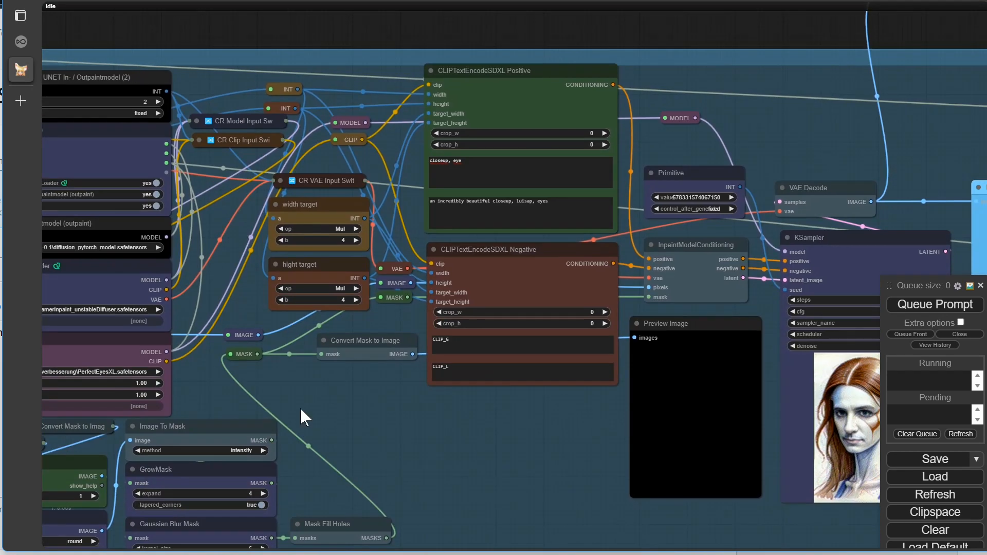
scroll(543, 208, up, 4)
drag(542, 209, 339, 230)
drag(149, 172, 188, 317)
scroll(188, 316, up, 1)
scroll(188, 317, up, 5)
triple_click(245, 392)
key(BackSpace)
drag(439, 301, 229, 279)
text(watercolor)
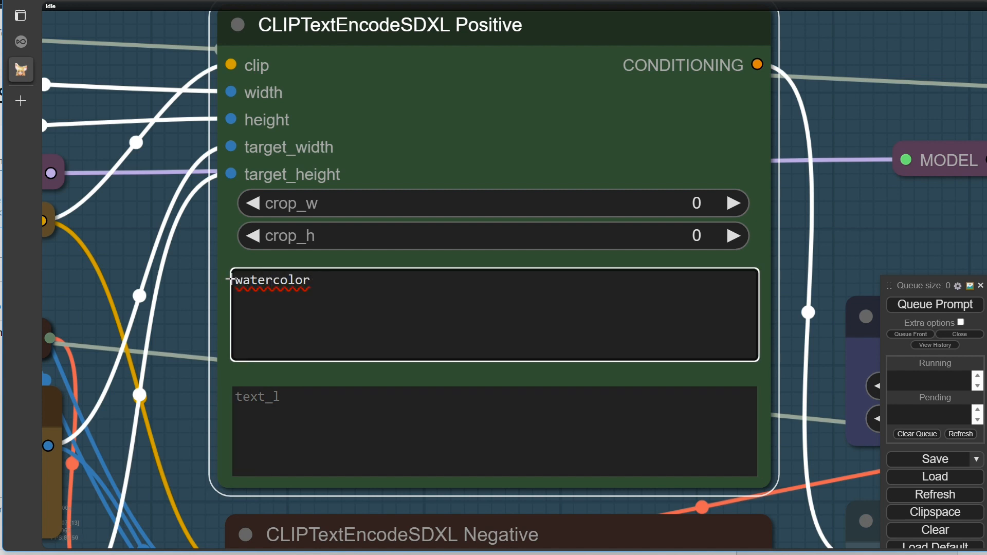
text( red hair)
- Enter "watercolor painting long red hair" as the second positive prompt and add a comma after "watercolor" in the first
click(276, 401)
text(watercolre)
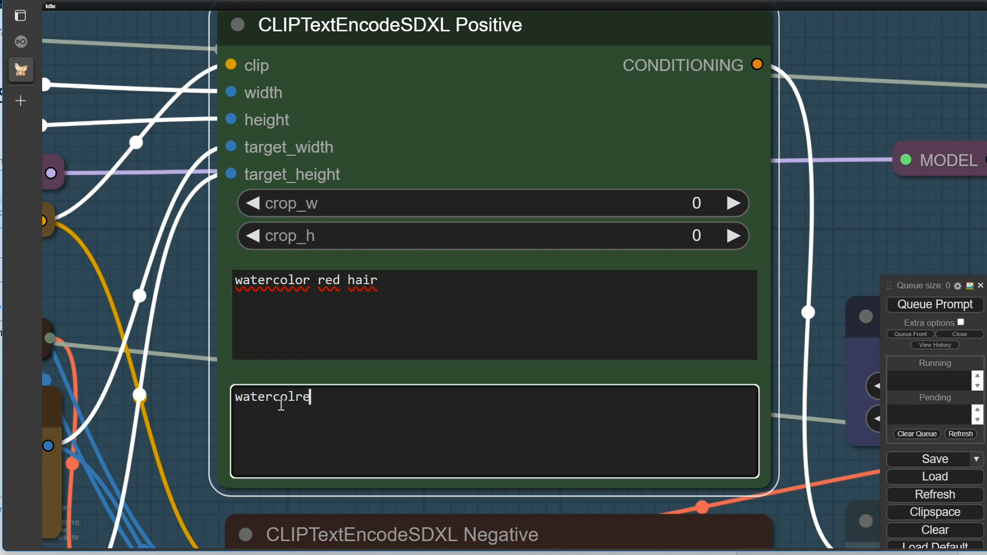
key(BackSpace)
key(BackSpace)
text(or painting long red hair)
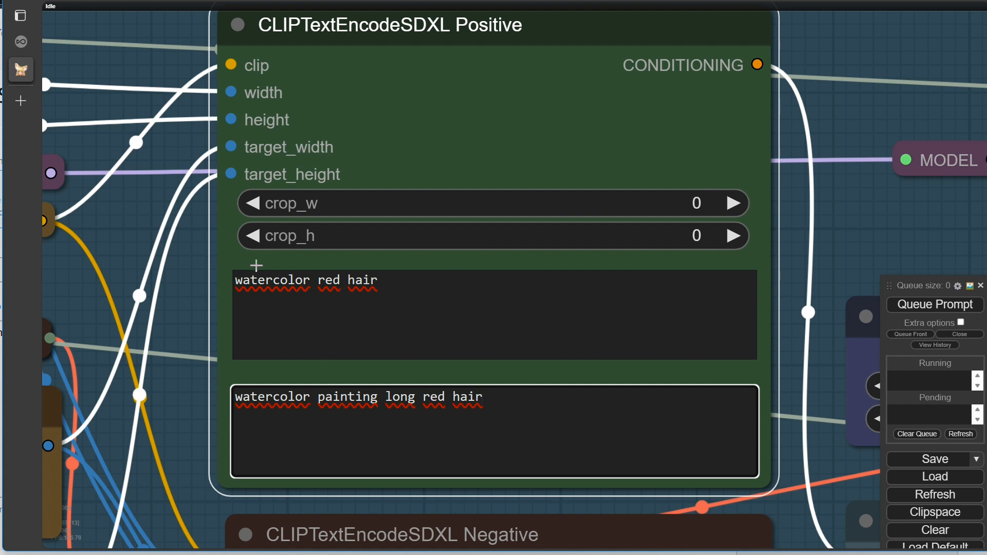
click(313, 283)
text(,)
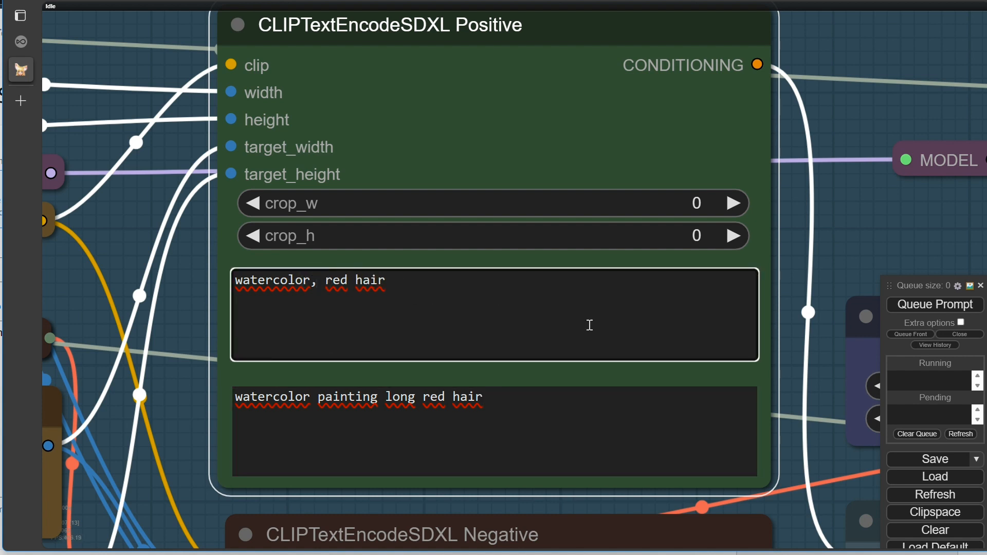
- Queue the prompt to run the inpainting with the new mask and hair prompts
scroll(842, 214, down, 5)
drag(791, 131, 636, 87)
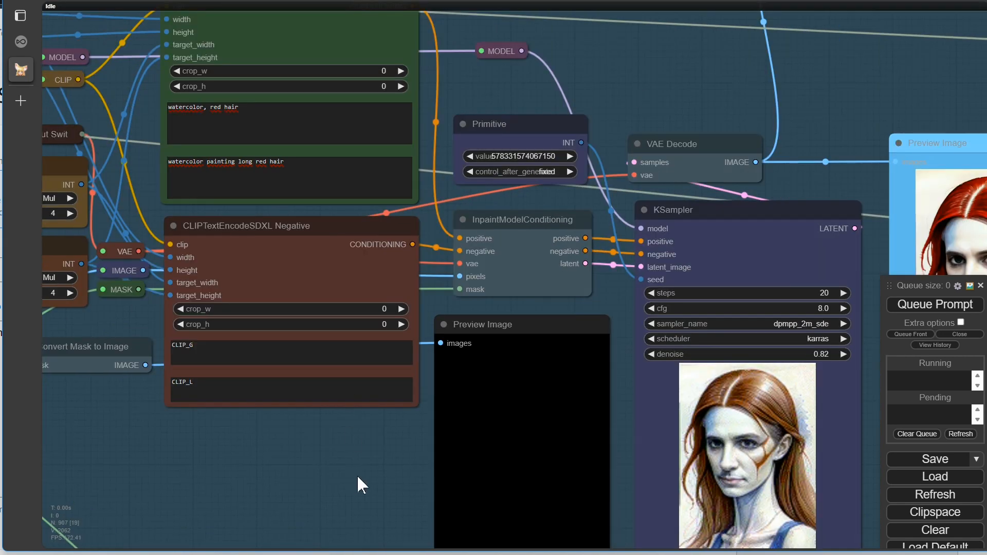
scroll(859, 360, up, 7)
click(907, 305)
- Follow the inpaint KSampler and examine the masked hair area up close in the Preview Image node beside it
scroll(652, 519, down, 6)
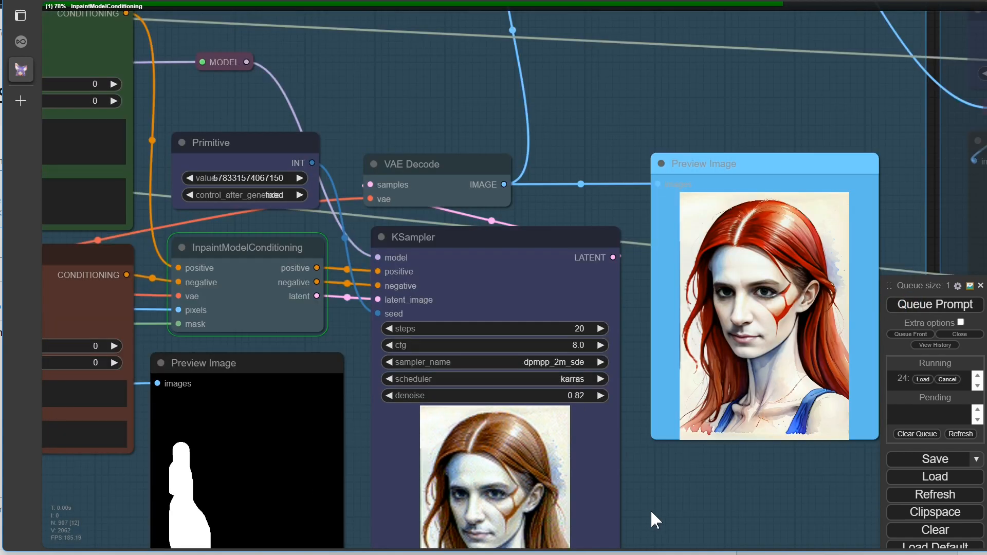
drag(652, 519, 546, 366)
scroll(546, 366, up, 8)
scroll(433, 335, down, 6)
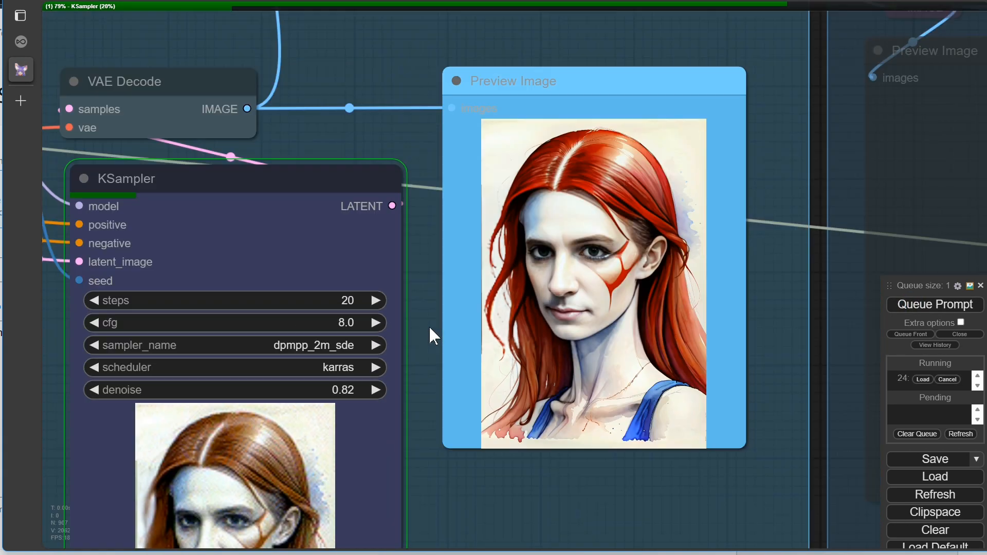
scroll(429, 325, down, 2)
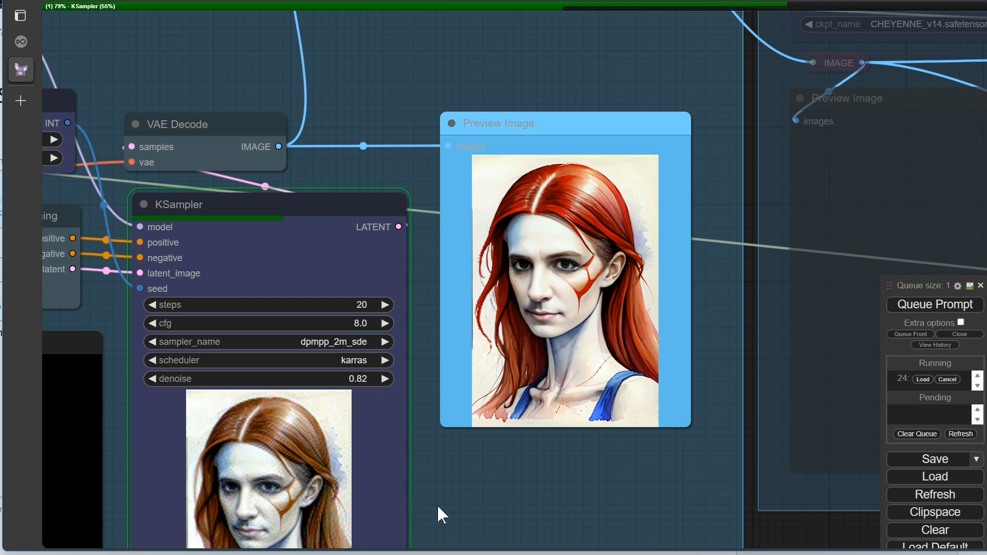
scroll(442, 514, up, 5)
scroll(418, 412, down, 2)
scroll(469, 501, down, 3)
scroll(470, 502, up, 6)
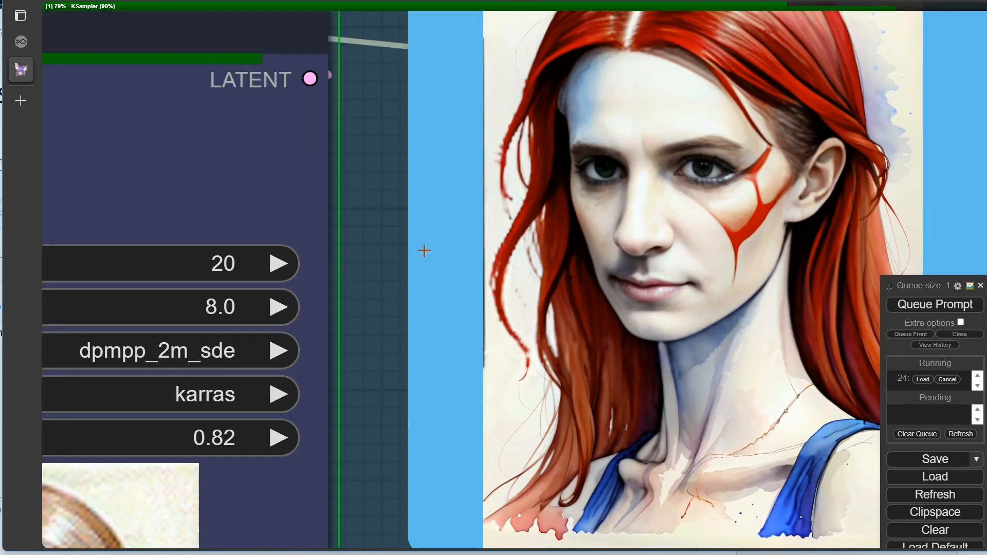
drag(390, 225, 332, 341)
scroll(365, 381, down, 2)
scroll(365, 381, down, 4)
scroll(365, 381, up, 3)
- Set the inpaint KSampler's denoise to 0.57 and queue the prompt again
scroll(365, 380, down, 10)
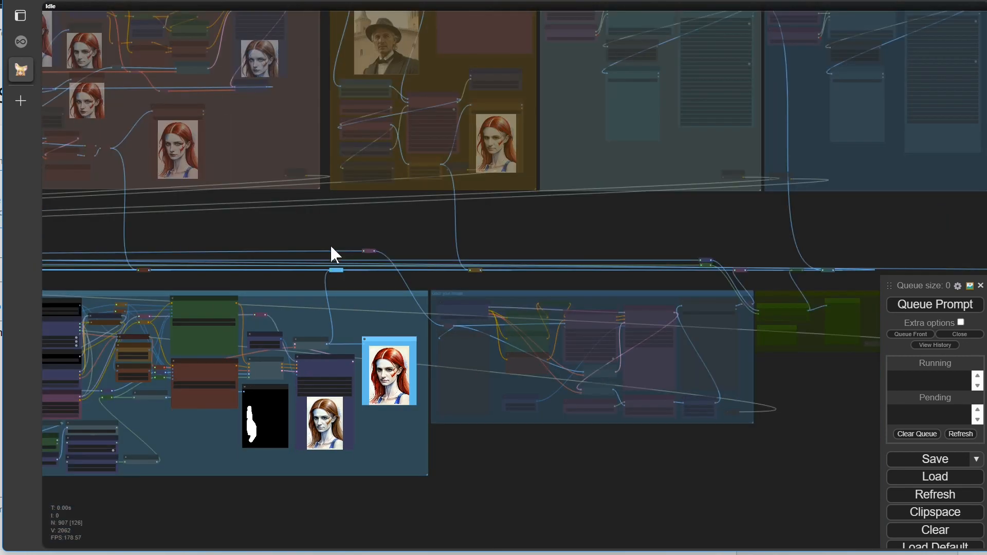
drag(331, 248, 365, 221)
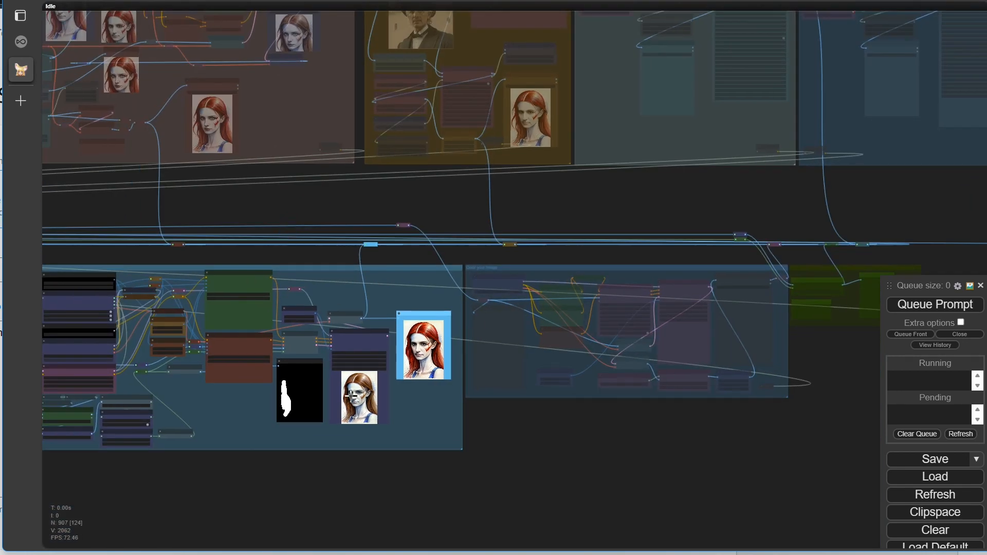
scroll(351, 383, up, 20)
drag(568, 281, 554, 283)
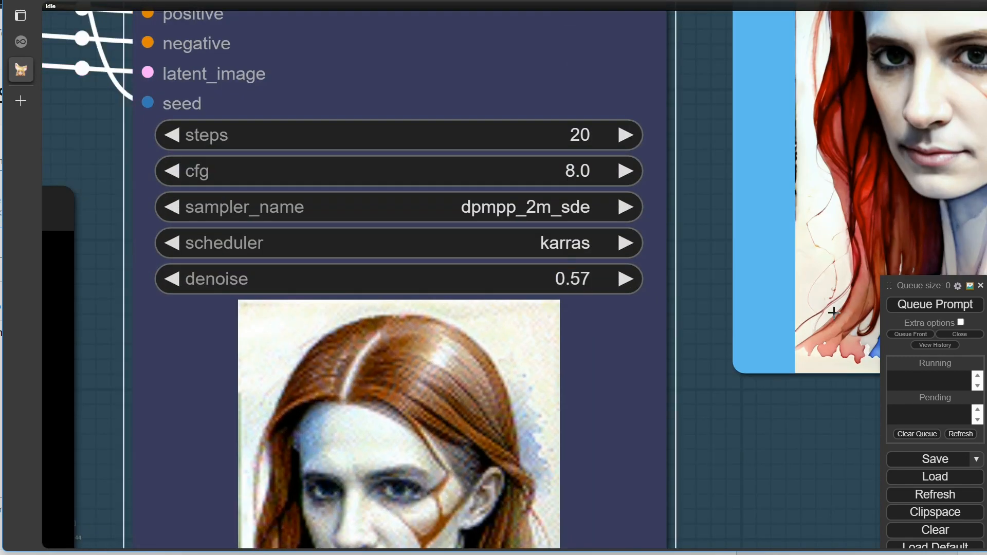
click(943, 307)
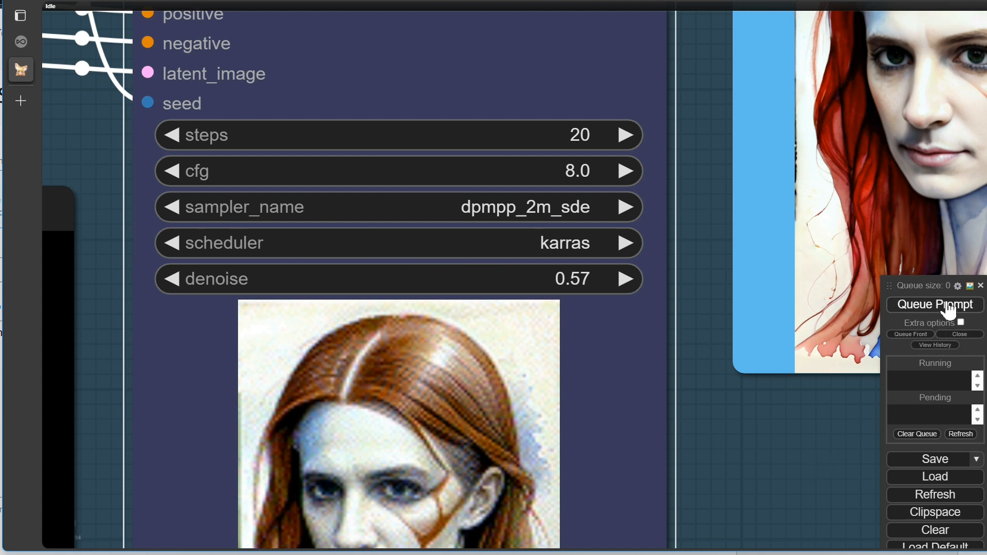
- Follow the new inpaint sampling and examine the reworked hair in the Preview Image node, returning to the noodle connection groups
scroll(609, 358, down, 4)
scroll(609, 360, down, 3)
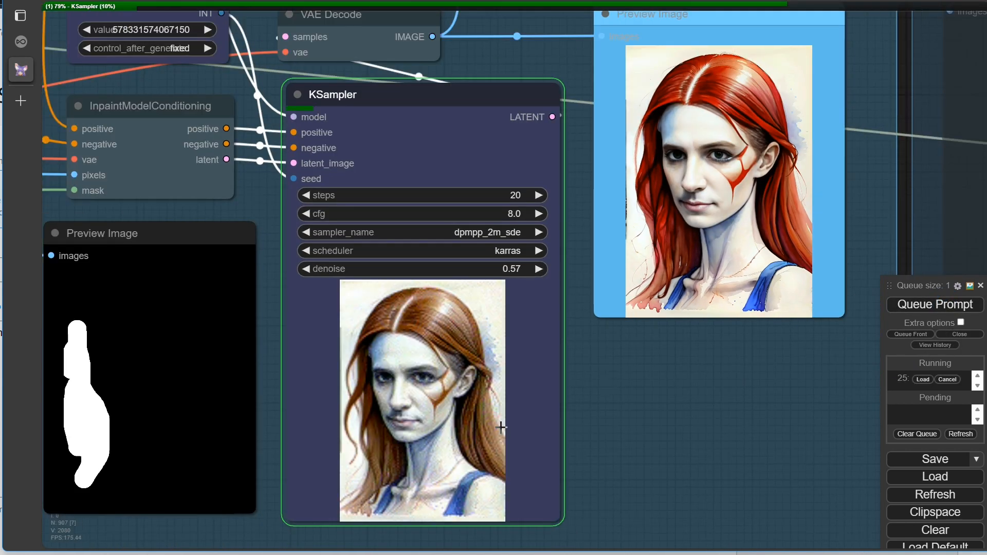
scroll(589, 427, up, 3)
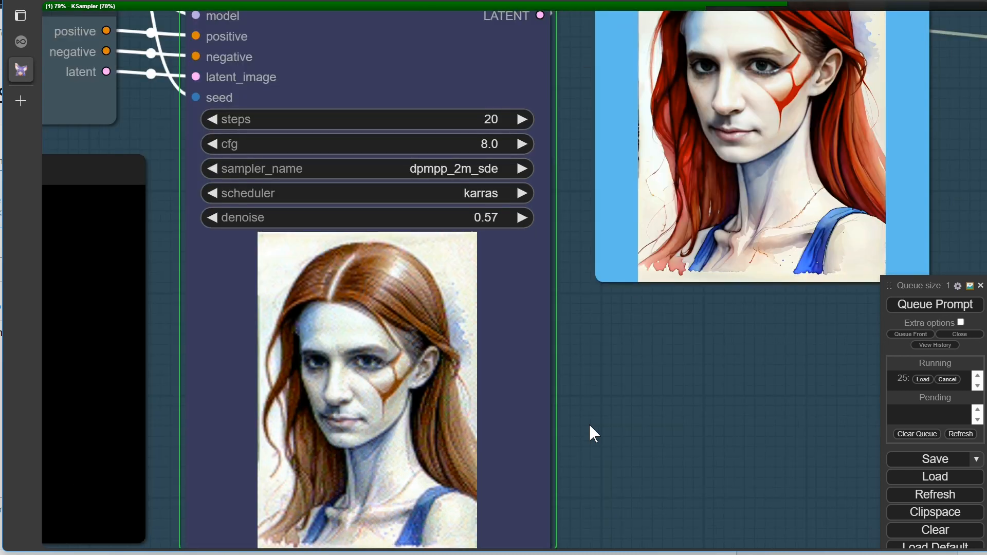
drag(707, 224, 640, 405)
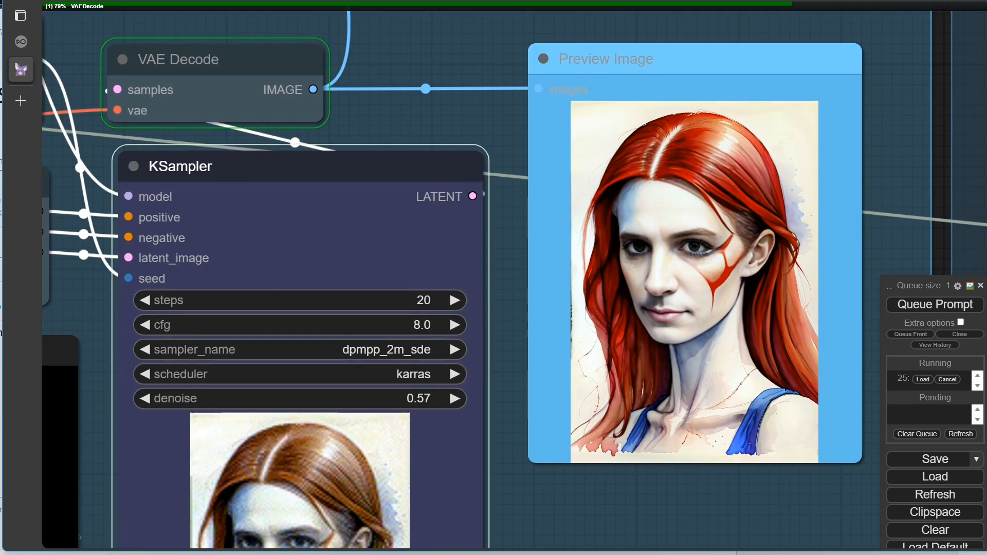
scroll(547, 445, up, 5)
scroll(535, 449, down, 15)
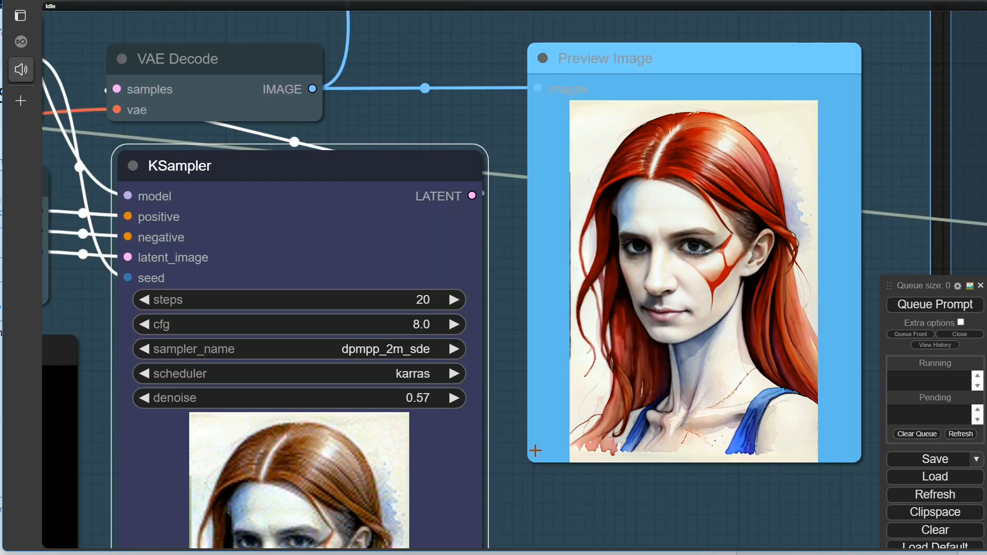
scroll(257, 281, up, 10)
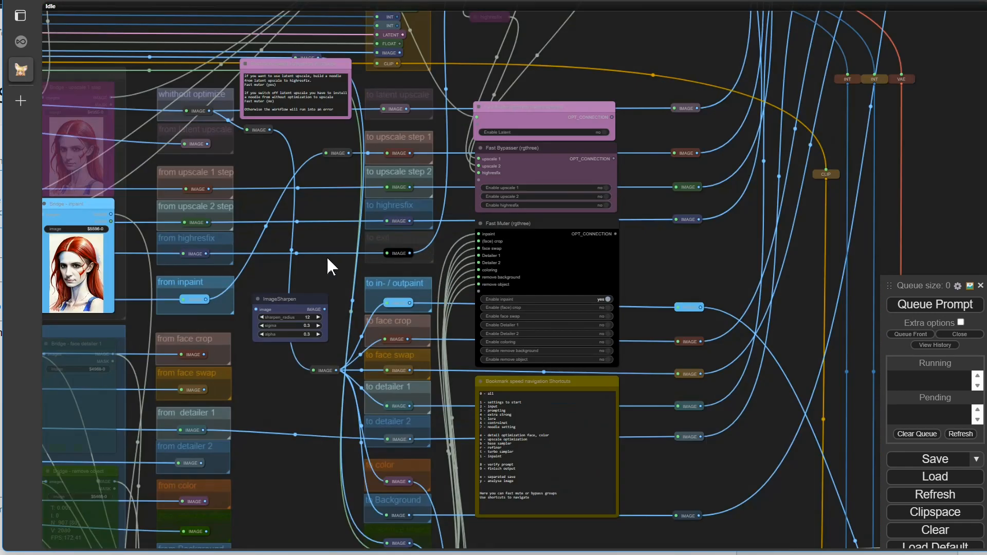
- Enable upscale 1 and highresfix in the Fast Bypasser node and queue the prompt
click(738, 177)
click(904, 305)
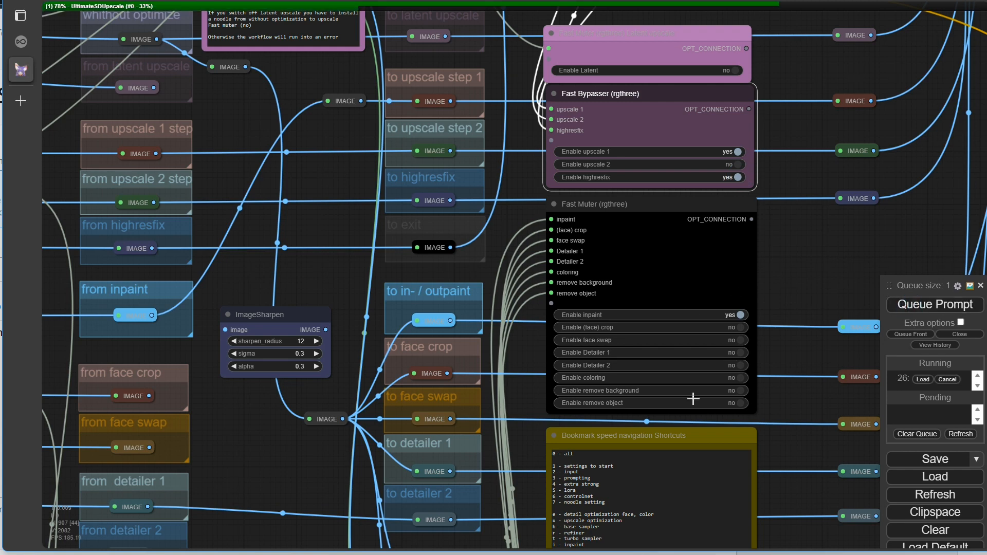
- Follow the running upscale through the upscale 1 group's Preview Bridge and UltimateSDUpscale nodes and on to the highresfix group
scroll(773, 258, down, 10)
drag(751, 74, 870, 280)
drag(390, 61, 577, 66)
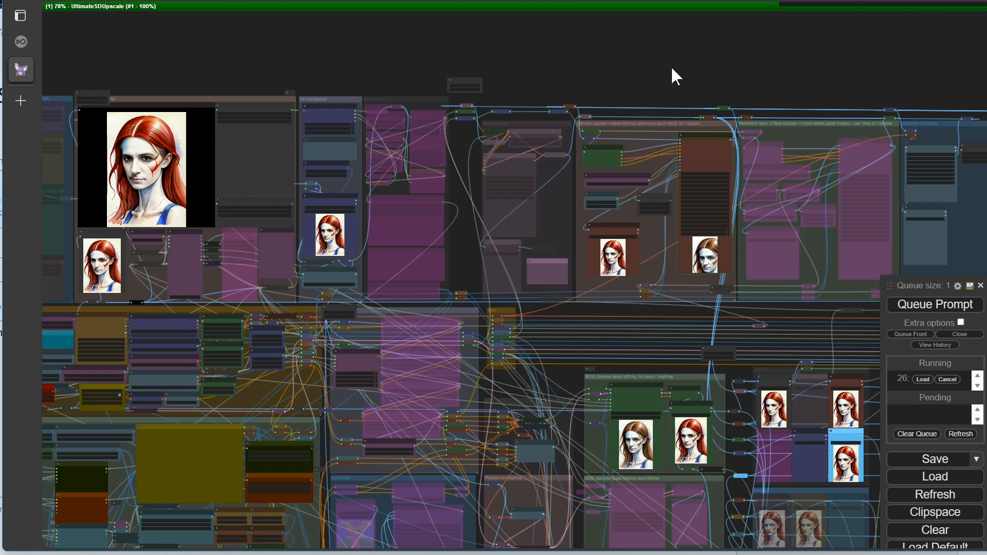
scroll(674, 77, down, 3)
drag(732, 67, 398, 28)
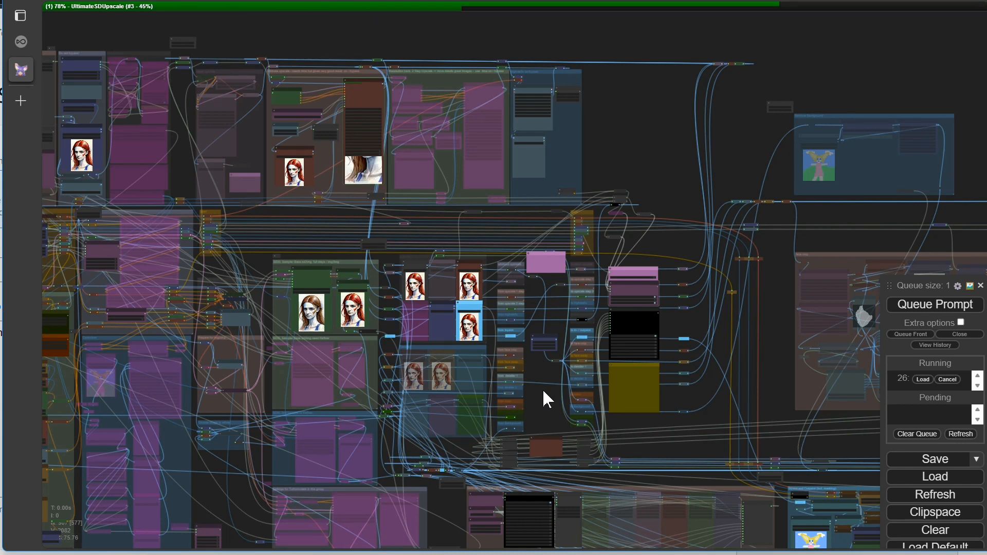
scroll(451, 149, up, 4)
drag(671, 146, 817, 163)
scroll(393, 217, up, 14)
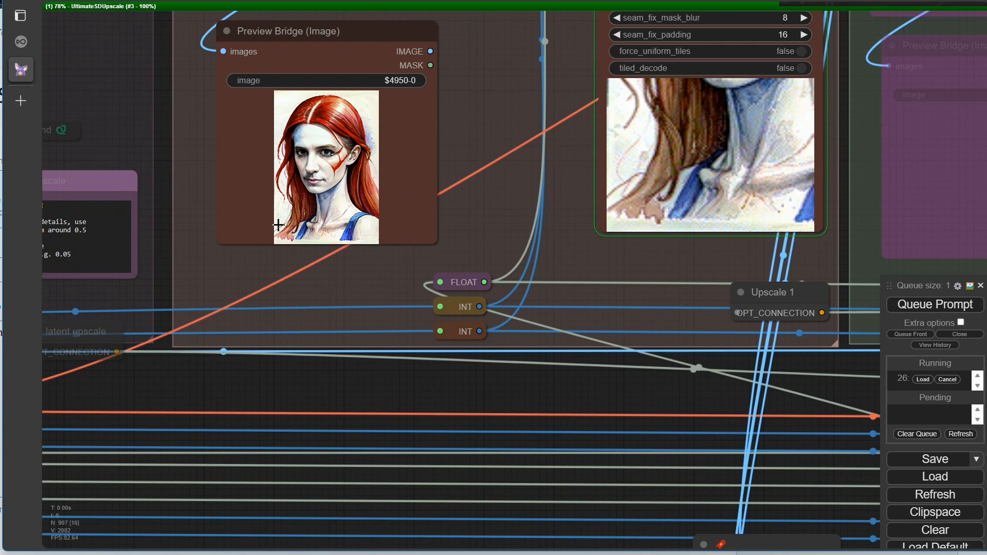
scroll(432, 245, down, 3)
scroll(501, 281, down, 11)
drag(929, 207, 570, 326)
scroll(453, 307, up, 15)
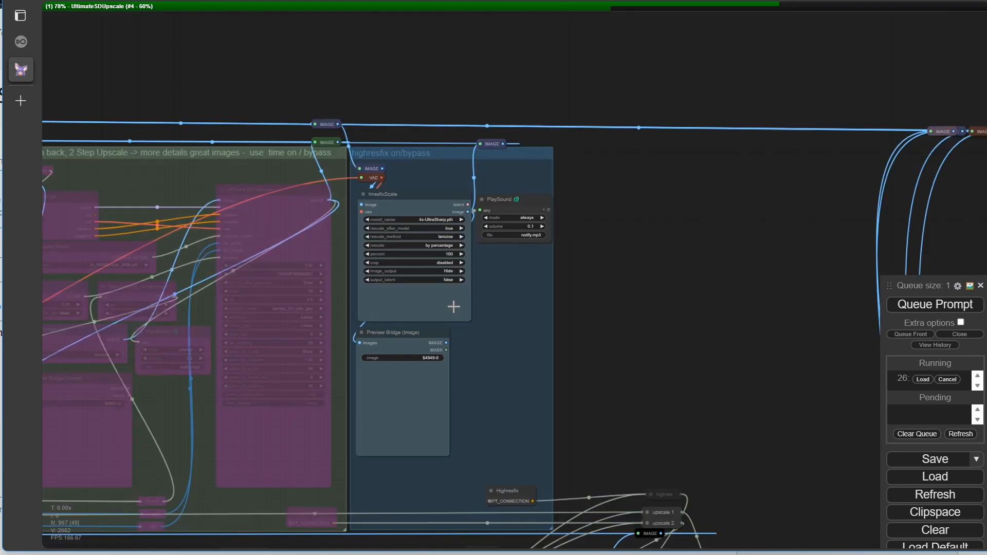
scroll(729, 301, down, 10)
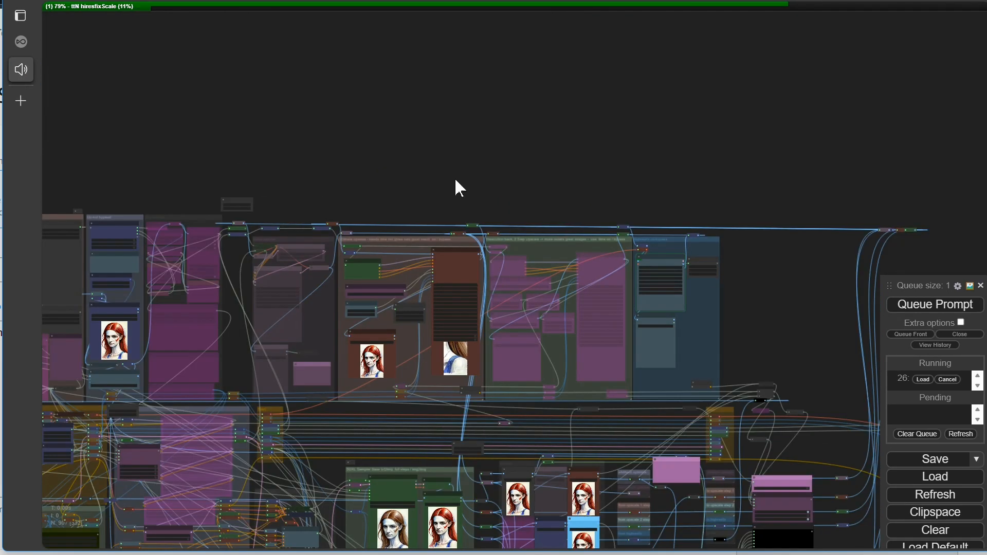
- Examine the final upscaled portrait up close in the large preview node beside the image generation info
scroll(362, 139, up, 15)
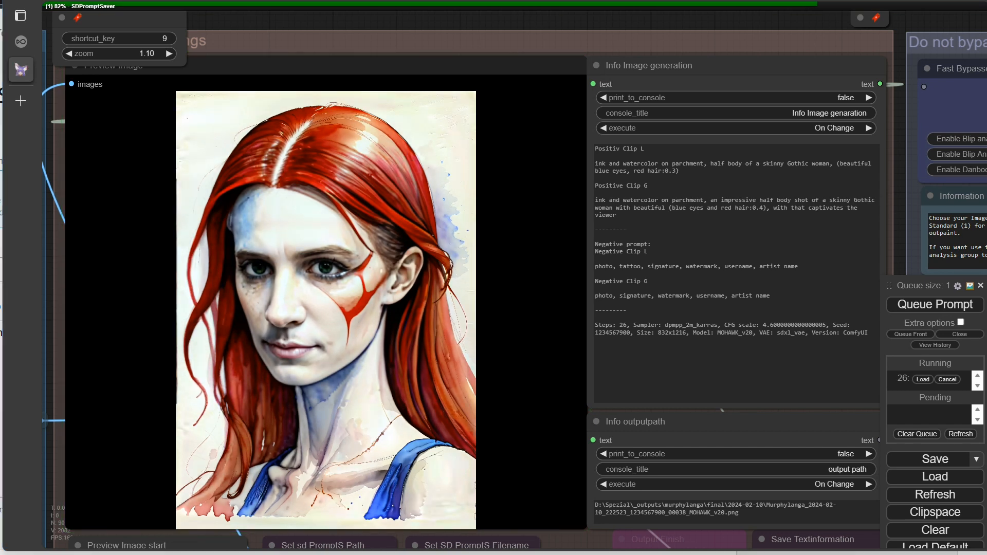
scroll(269, 371, up, 2)
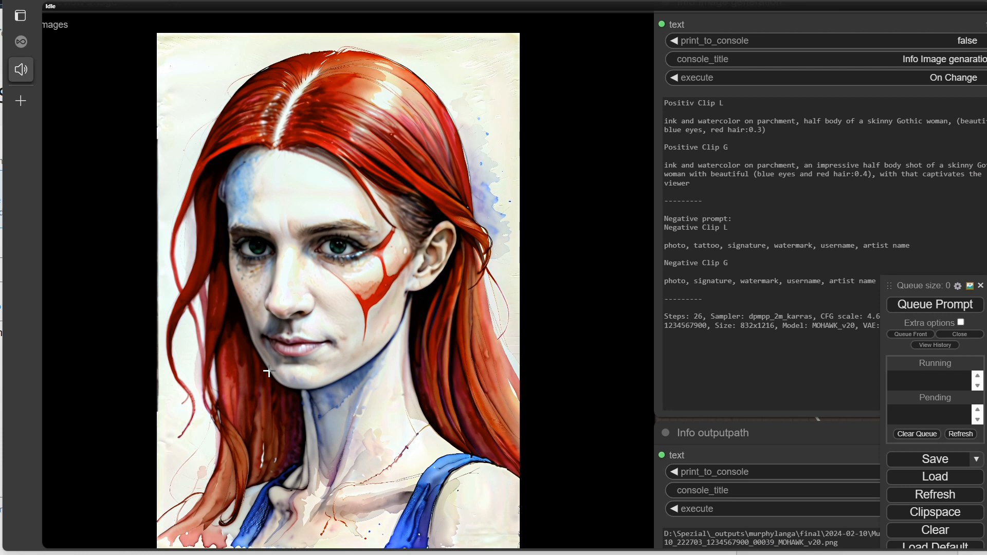
scroll(269, 371, up, 6)
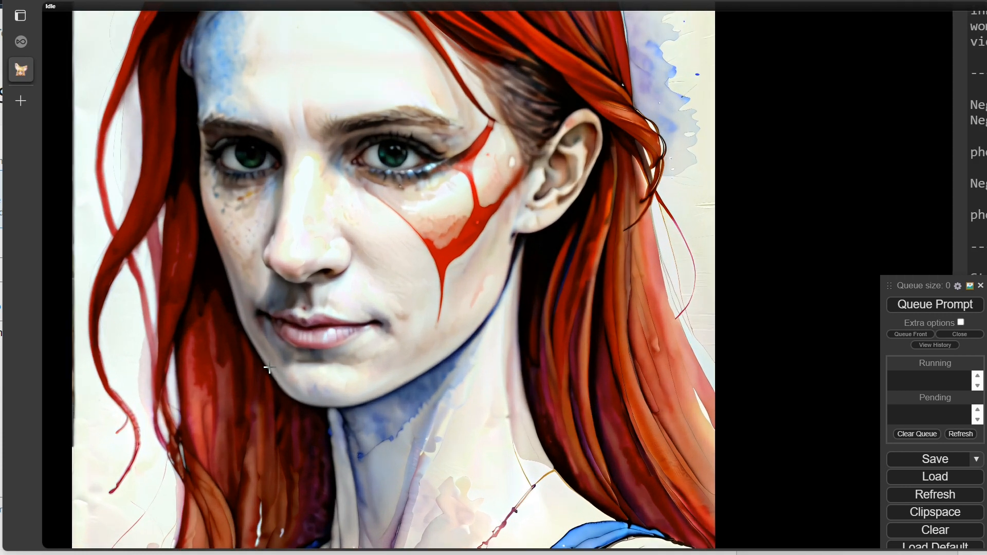
scroll(269, 367, down, 2)
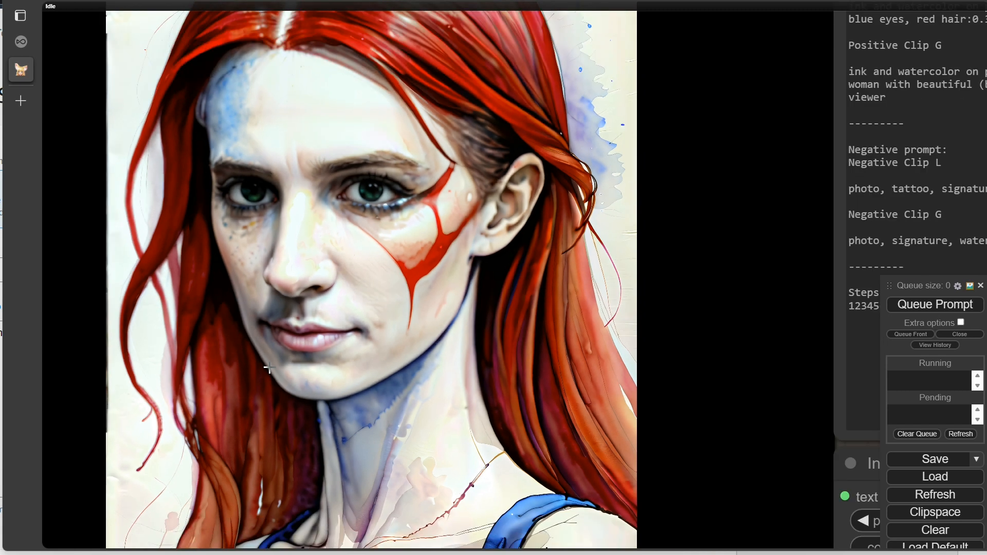
scroll(268, 367, down, 1)
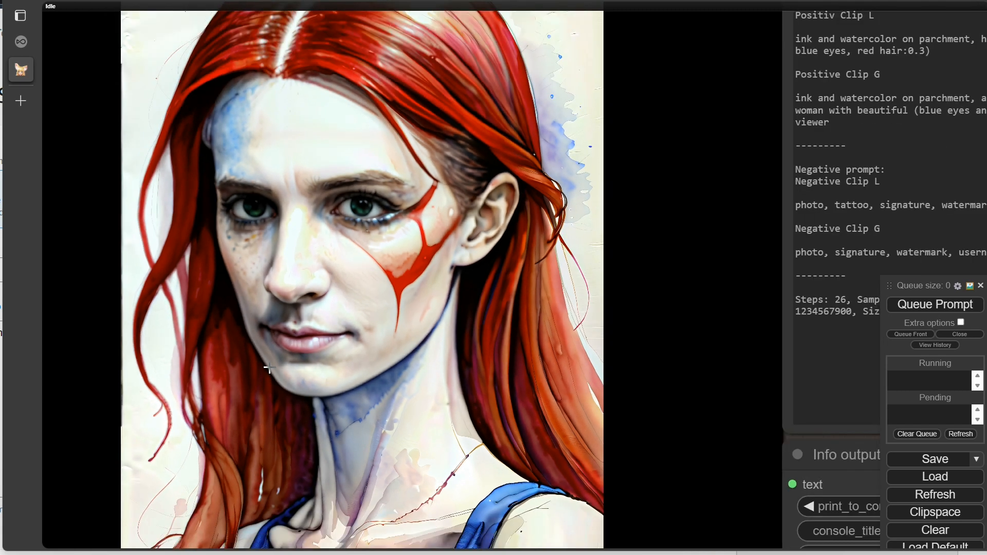
scroll(269, 368, down, 3)
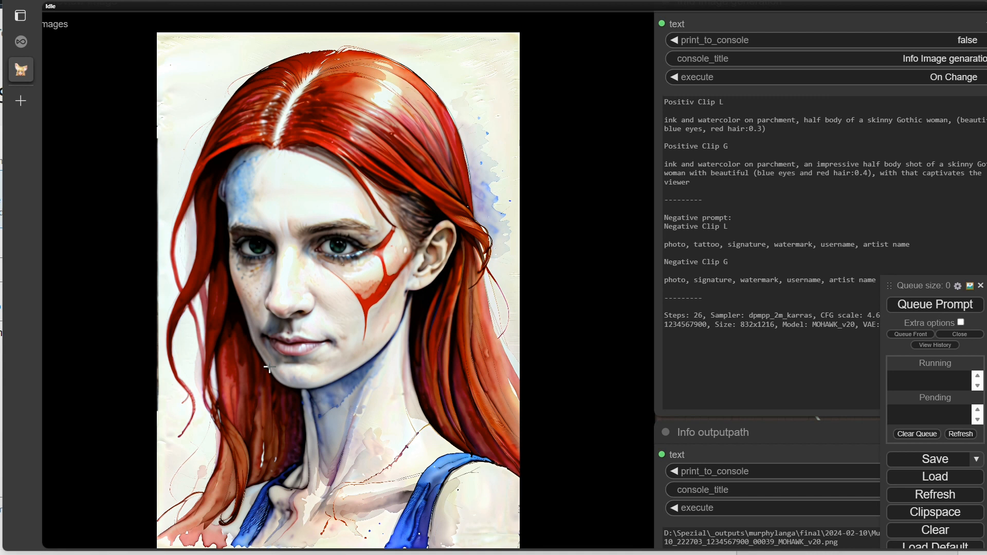